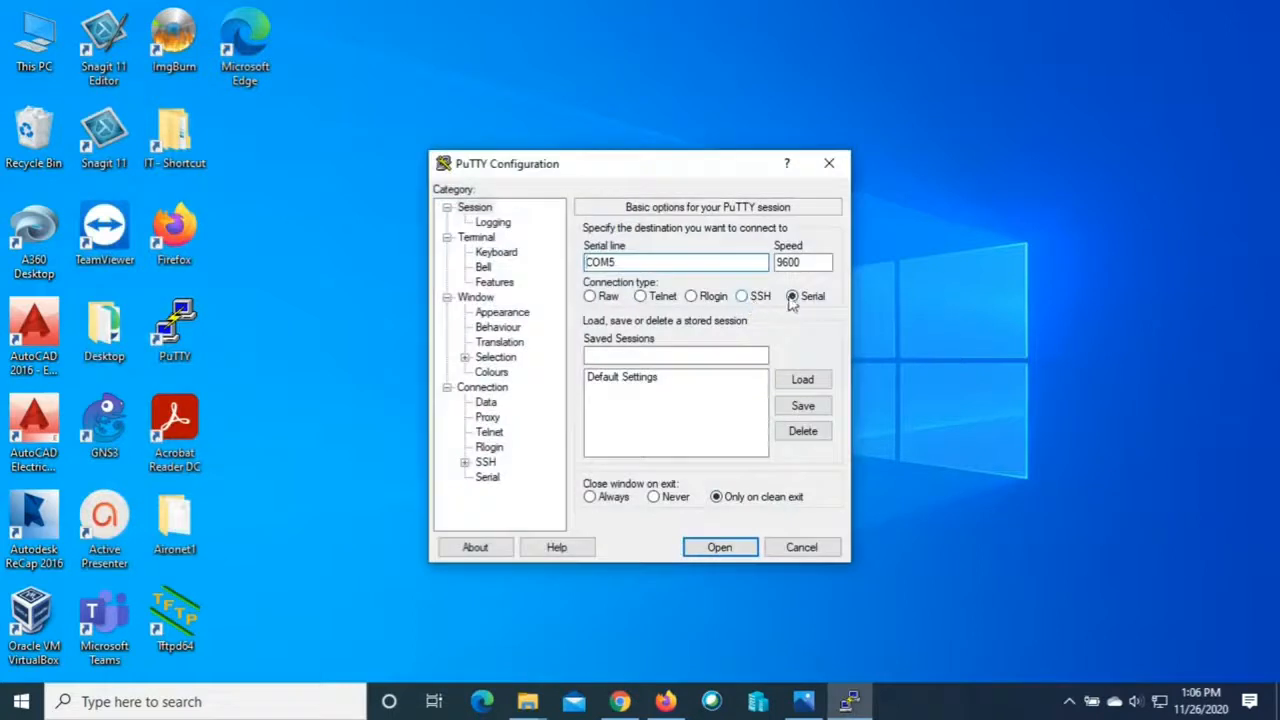
Open a serial console session on COM9 at speed 9600 and enter privileged mode on the router
click(688, 261)
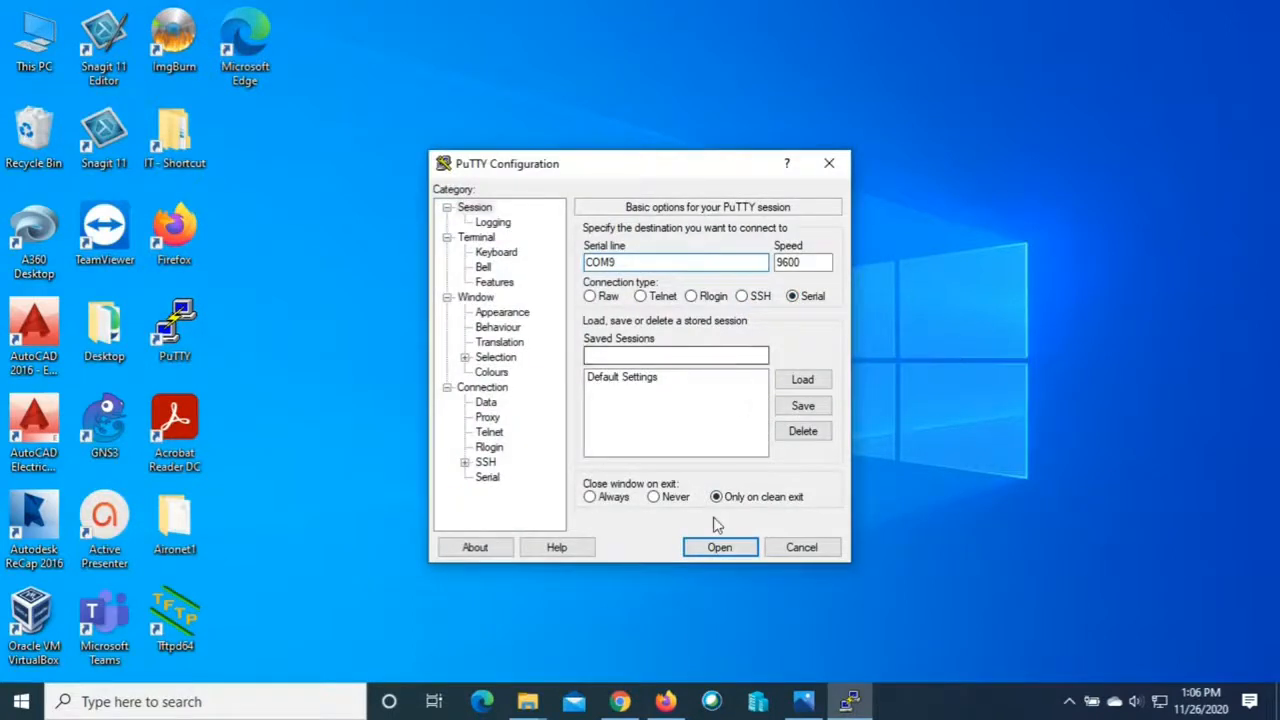
click(719, 547)
key(Return)
key(Return)
key(Return)
drag(466, 117, 657, 126)
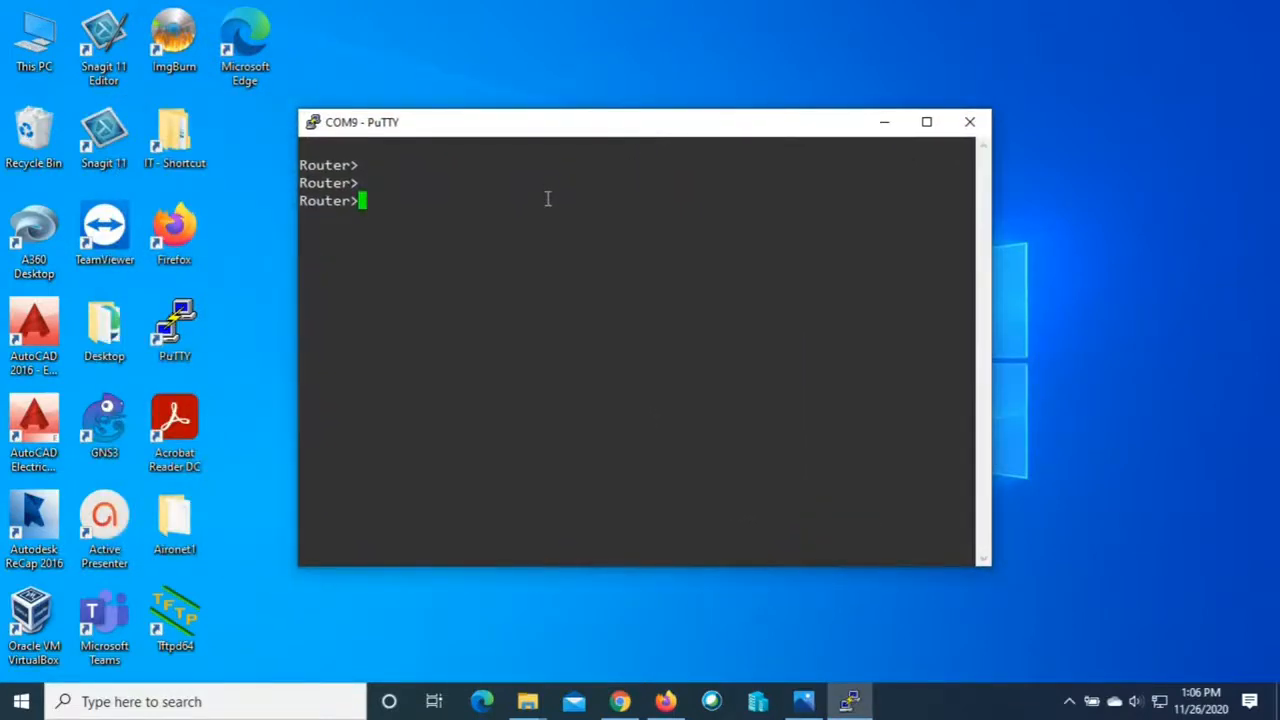
text(en)
key(Return)
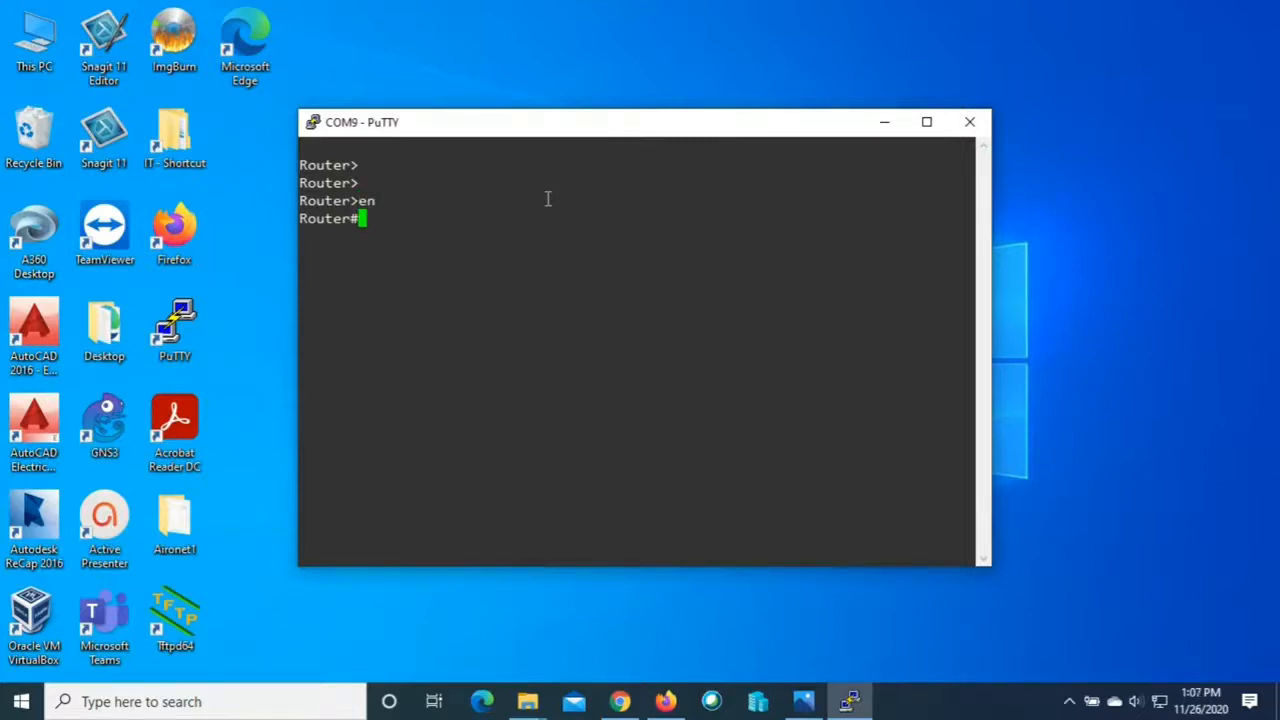
Display the router's brief IP interface summary and compare the Gi 0/1 address with the Network_topology.jpg diagram
text(sh ip int)
key(Tab)
text(brie)
key(Tab)
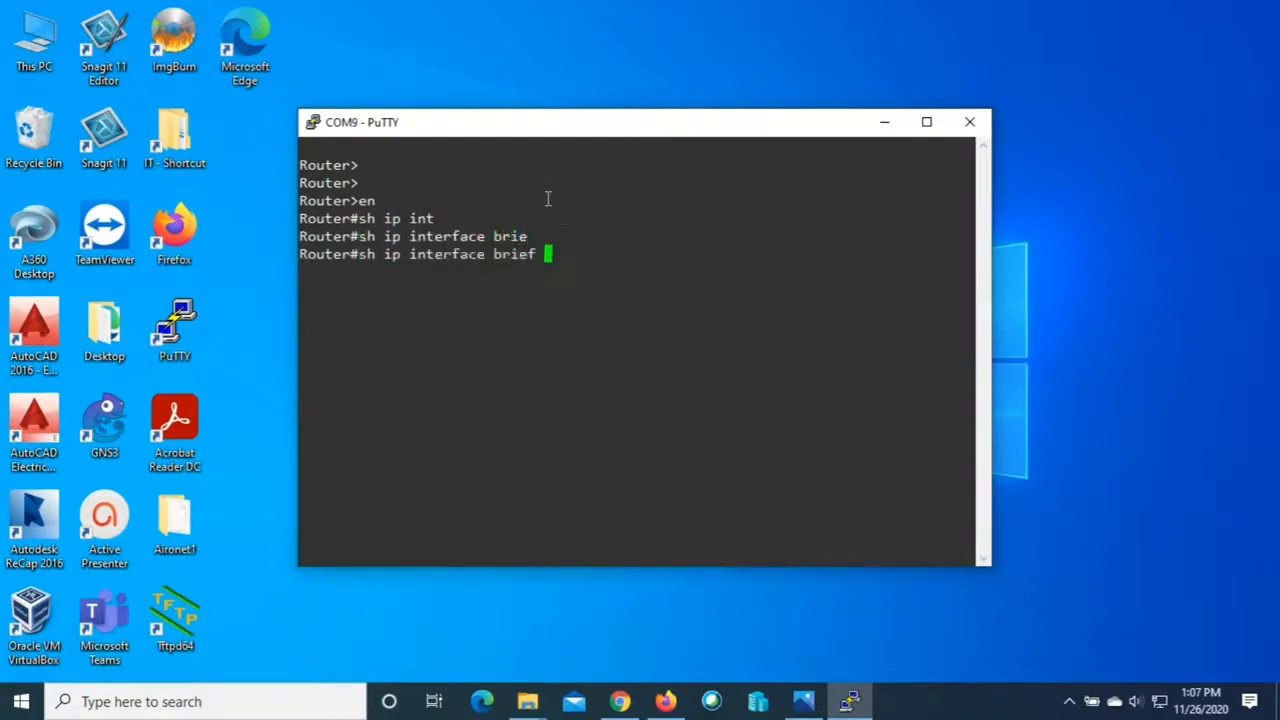
key(Return)
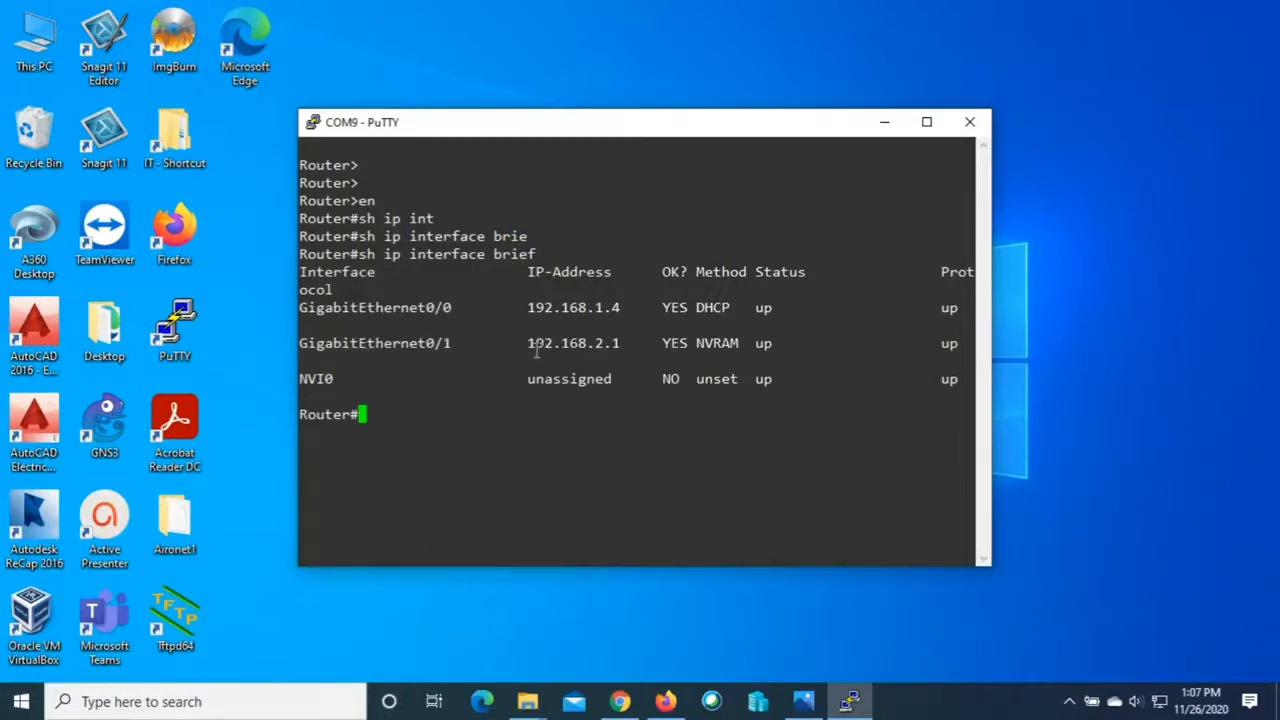
click(803, 701)
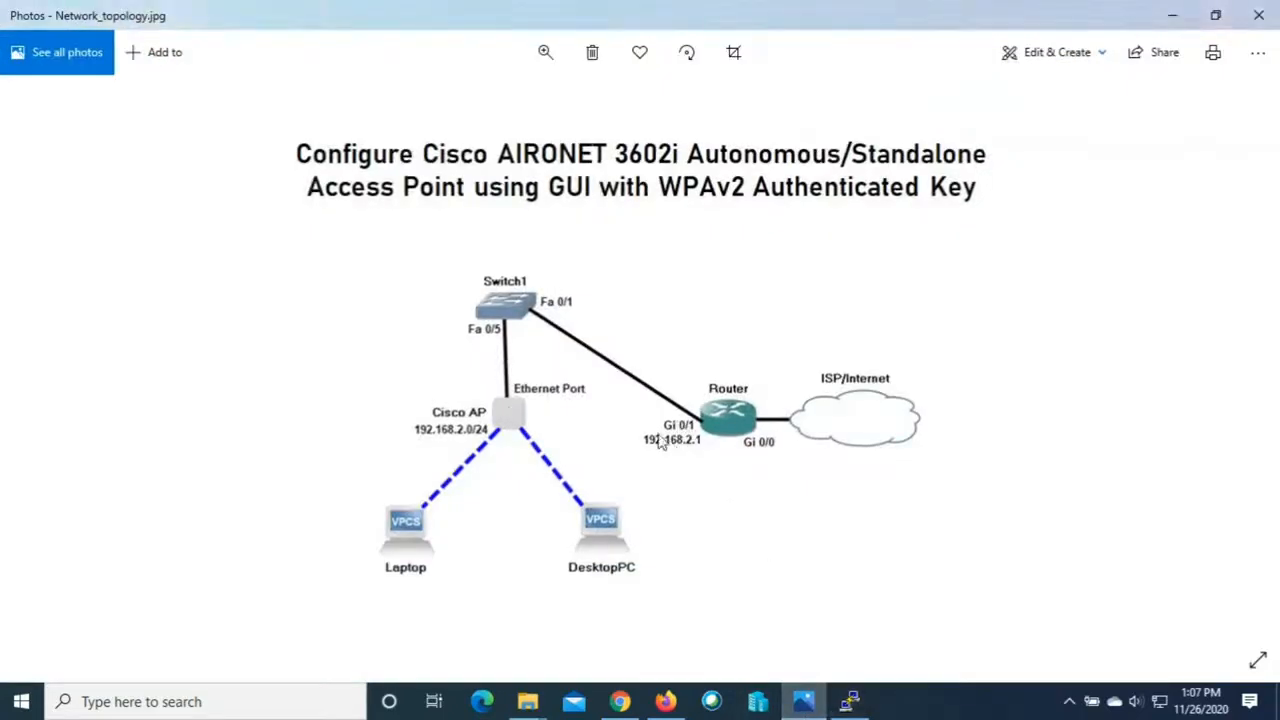
click(1169, 16)
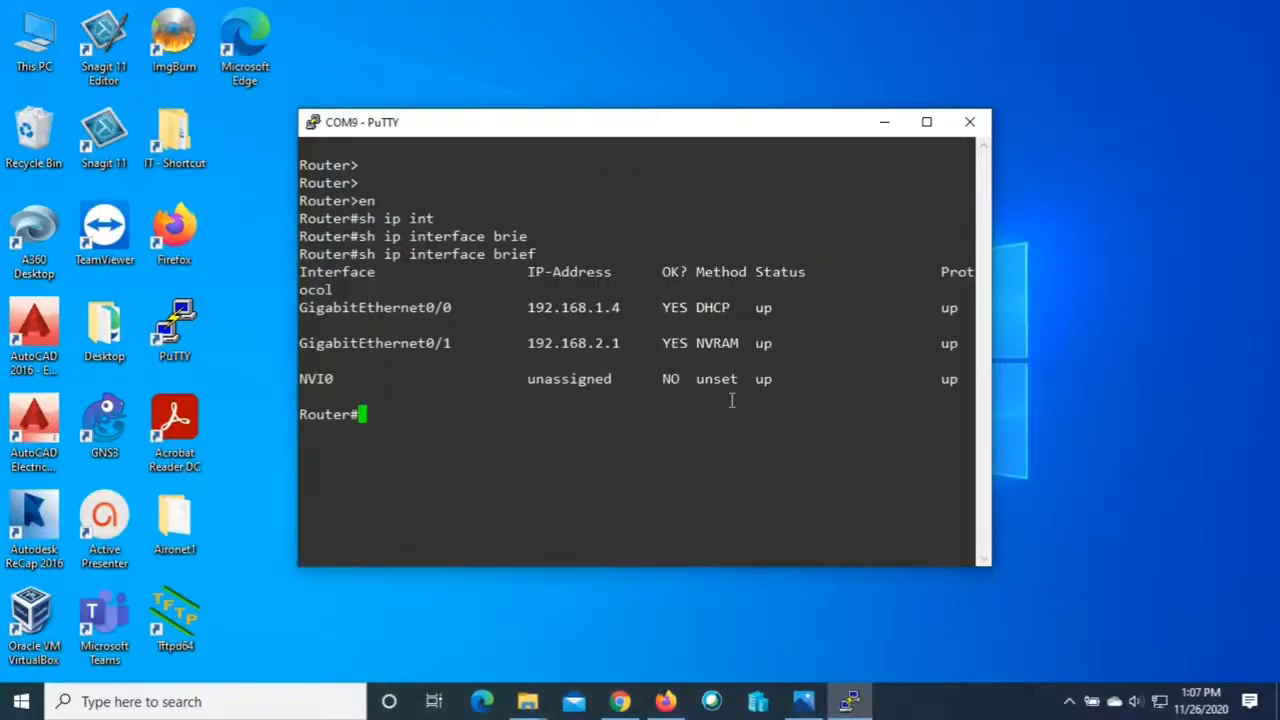
Display the router's running configuration and examine the network, default router and DNS server of the mainuser DHCP pool
text(sh run)
key(Tab)
key(Return)
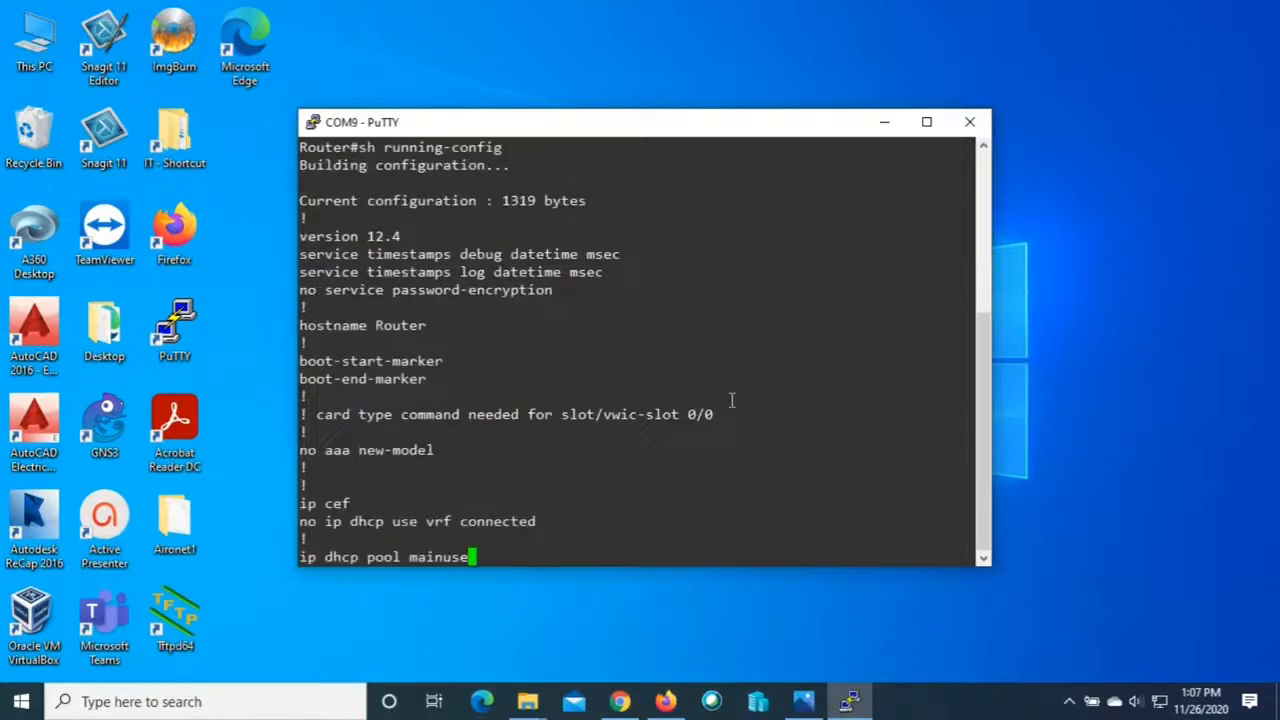
key(Return)
key(Return)
key(Return)
key(Return)
key(Return)
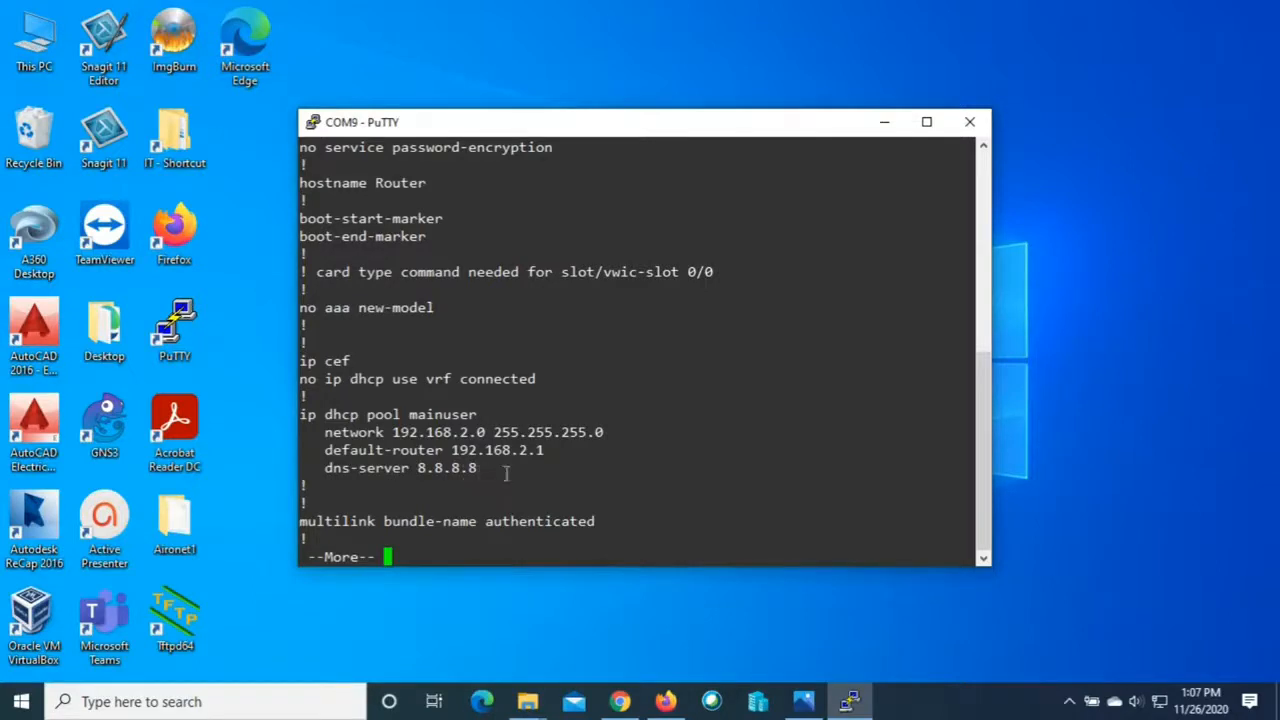
key(space)
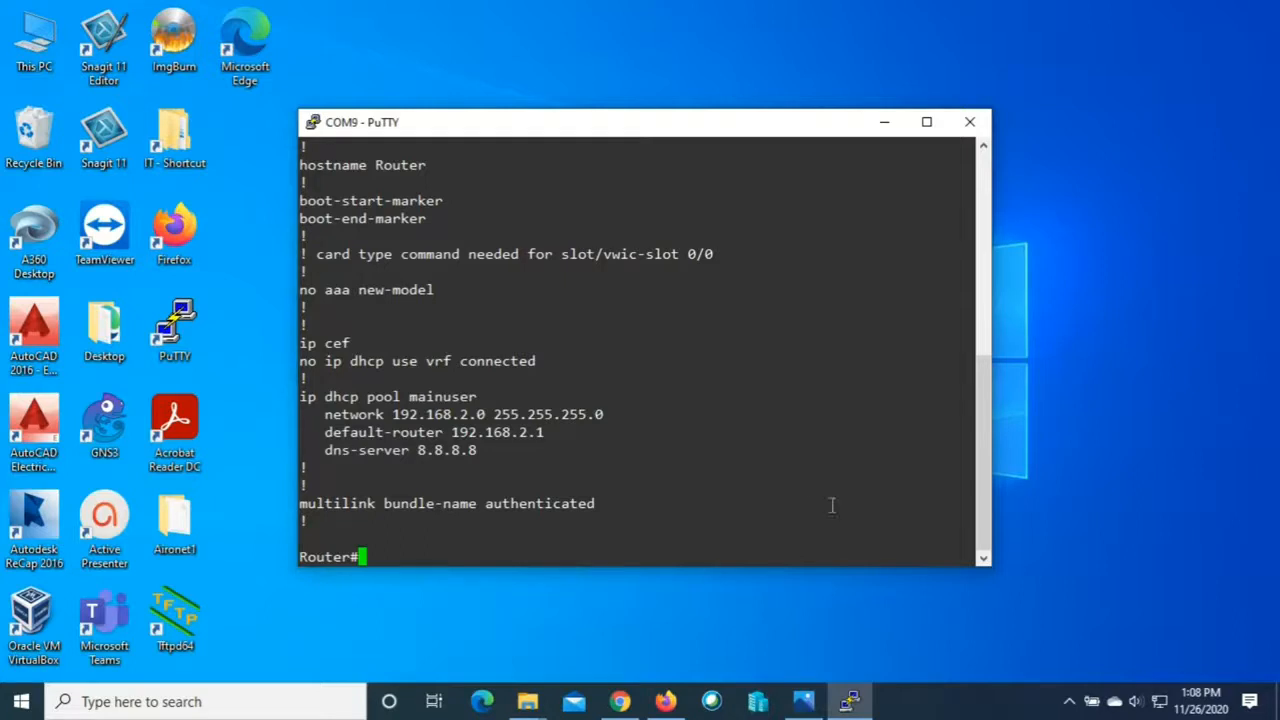
Check the IP assignment and IPv4 properties of the Ethernet connection in the Windows network settings
click(1160, 701)
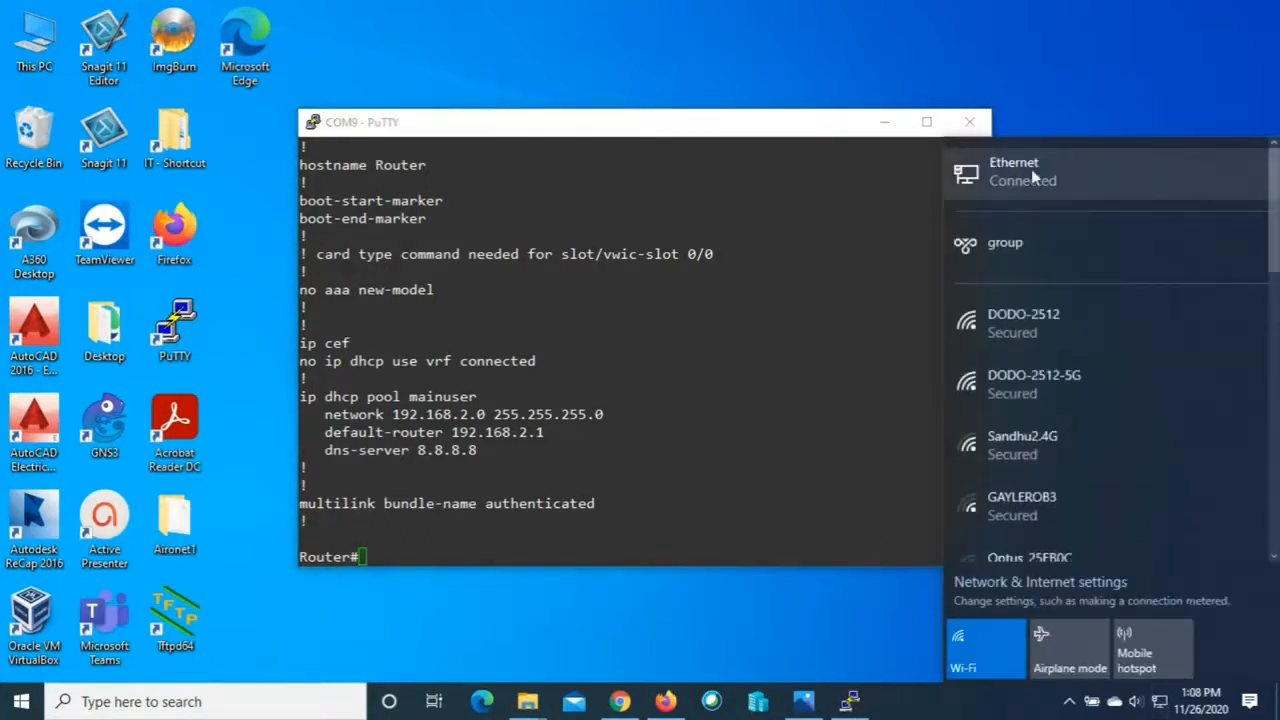
click(1032, 171)
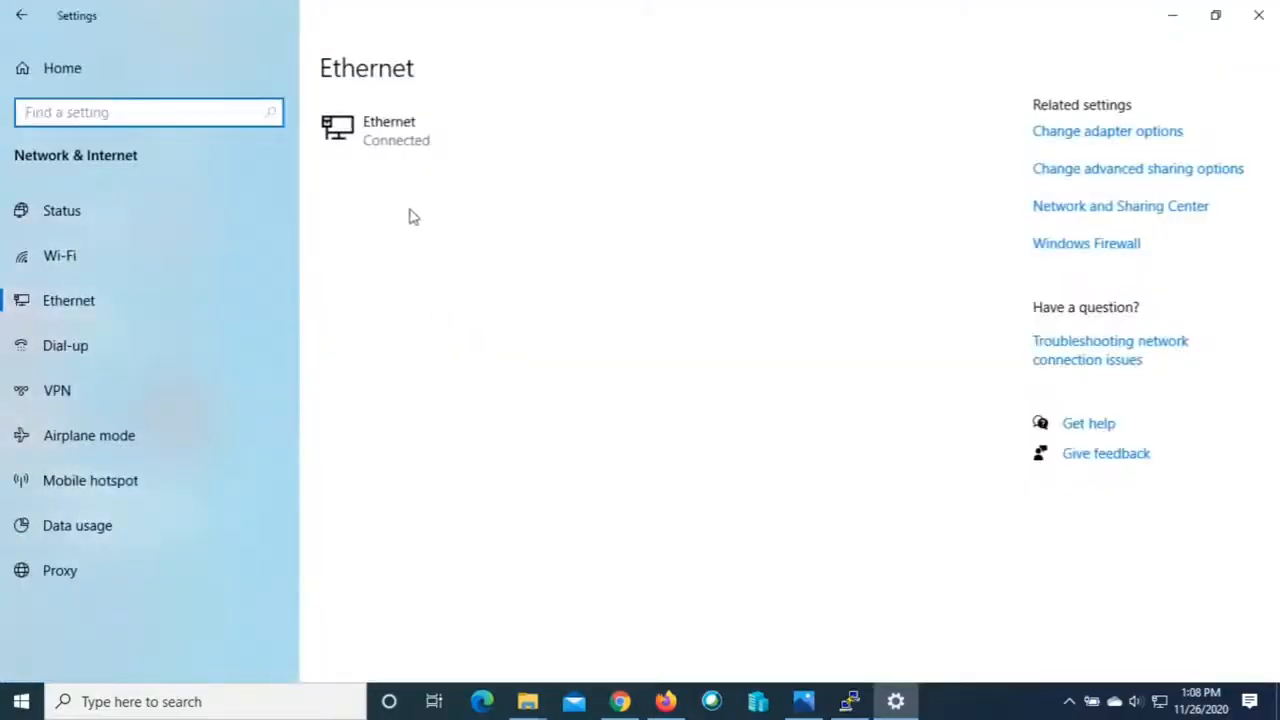
click(414, 134)
scroll(305, 467, down, 5)
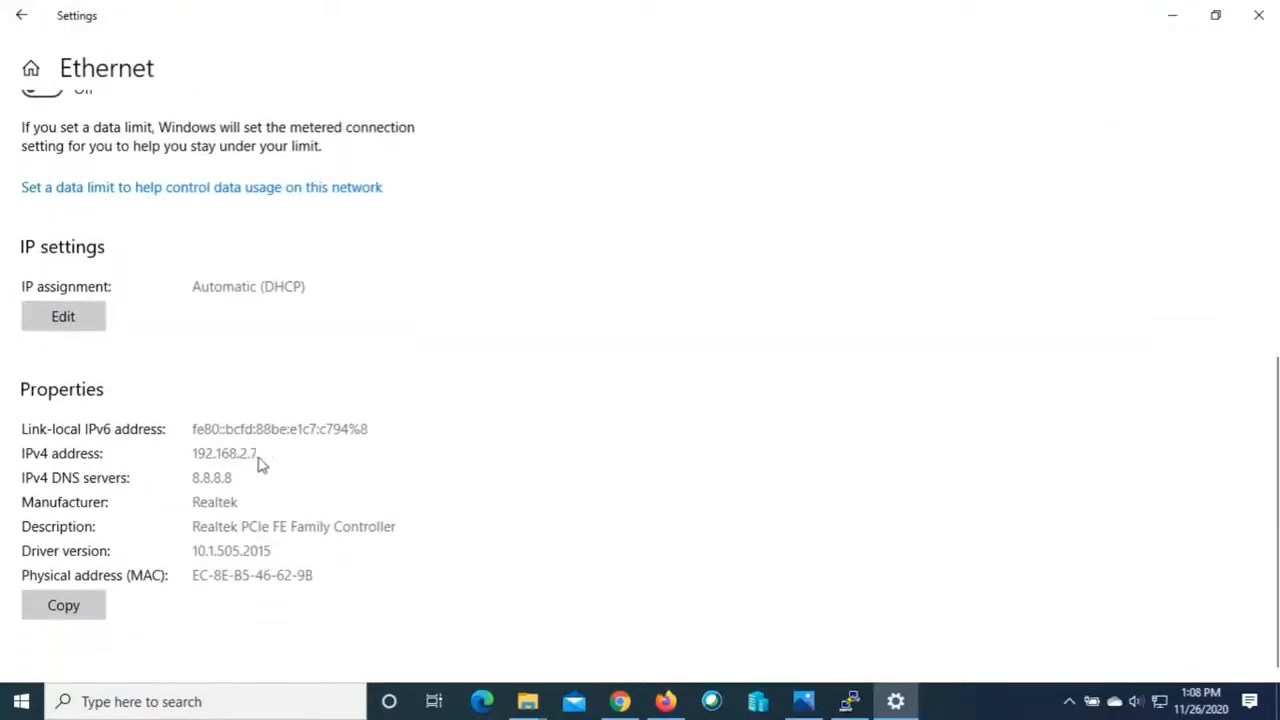
click(1170, 20)
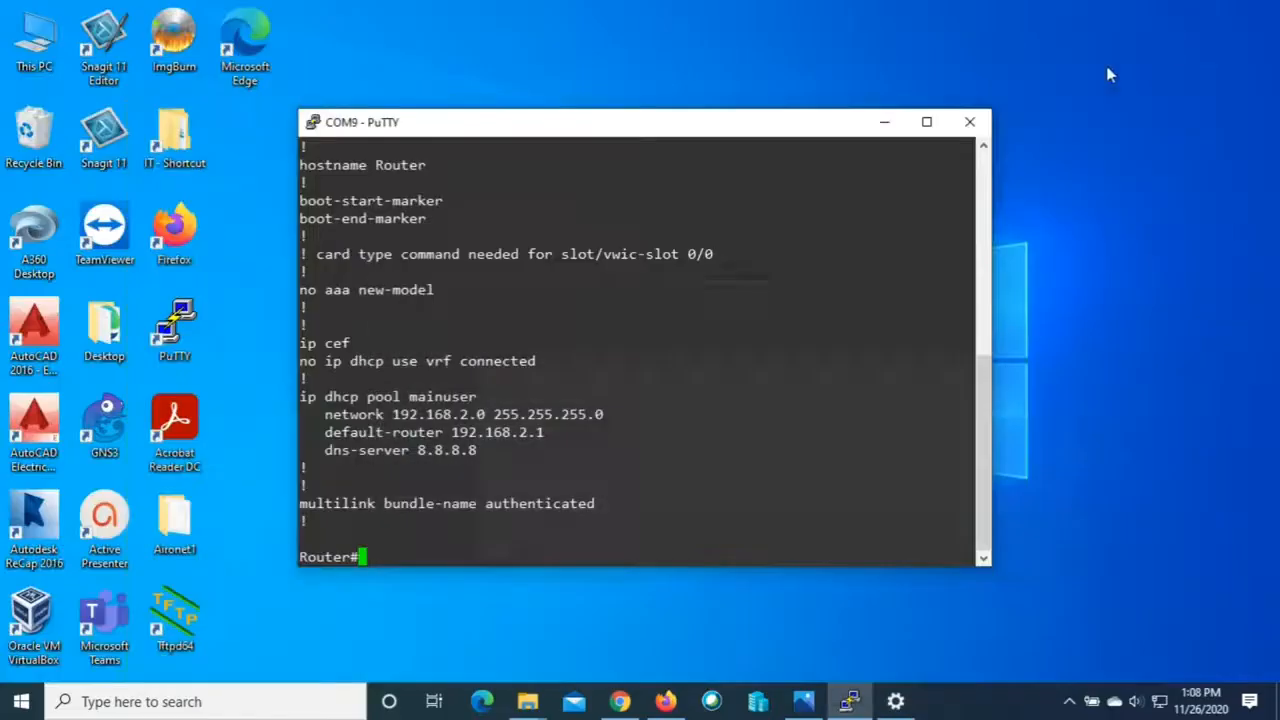
Start a Windows command prompt with cmd and run ipconfig to check the computer's addresses
click(170, 702)
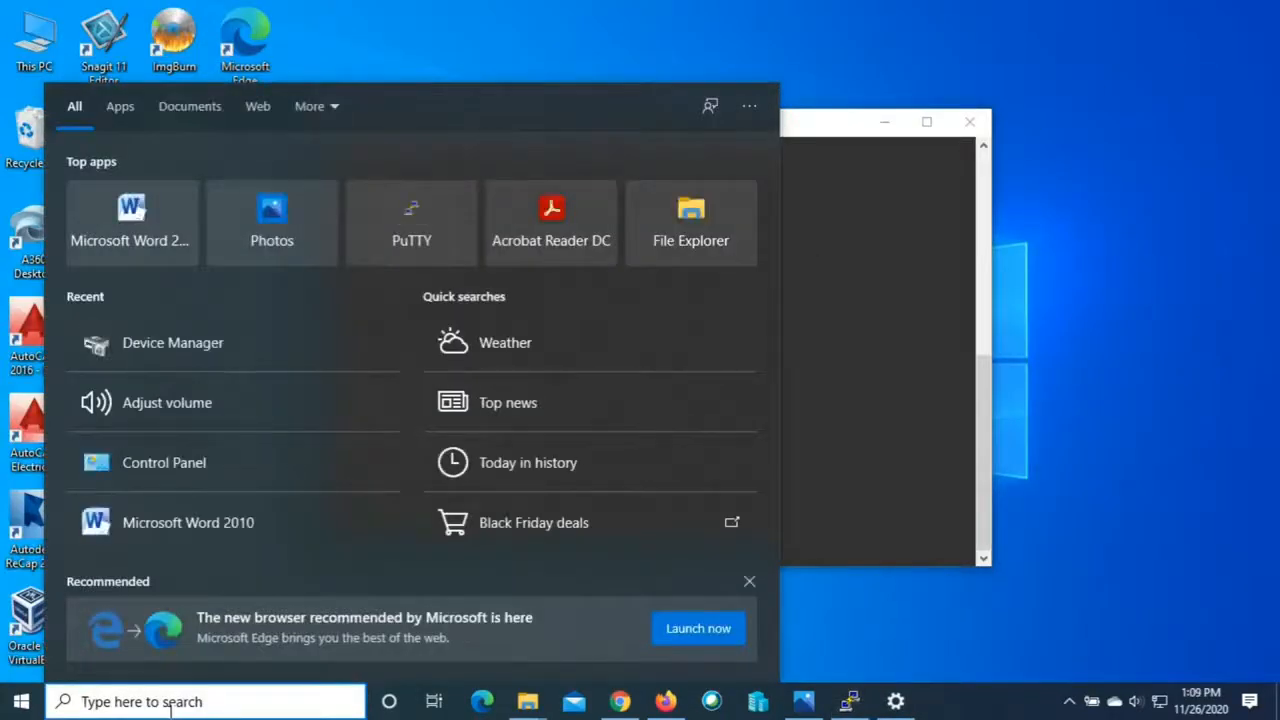
key(super+r)
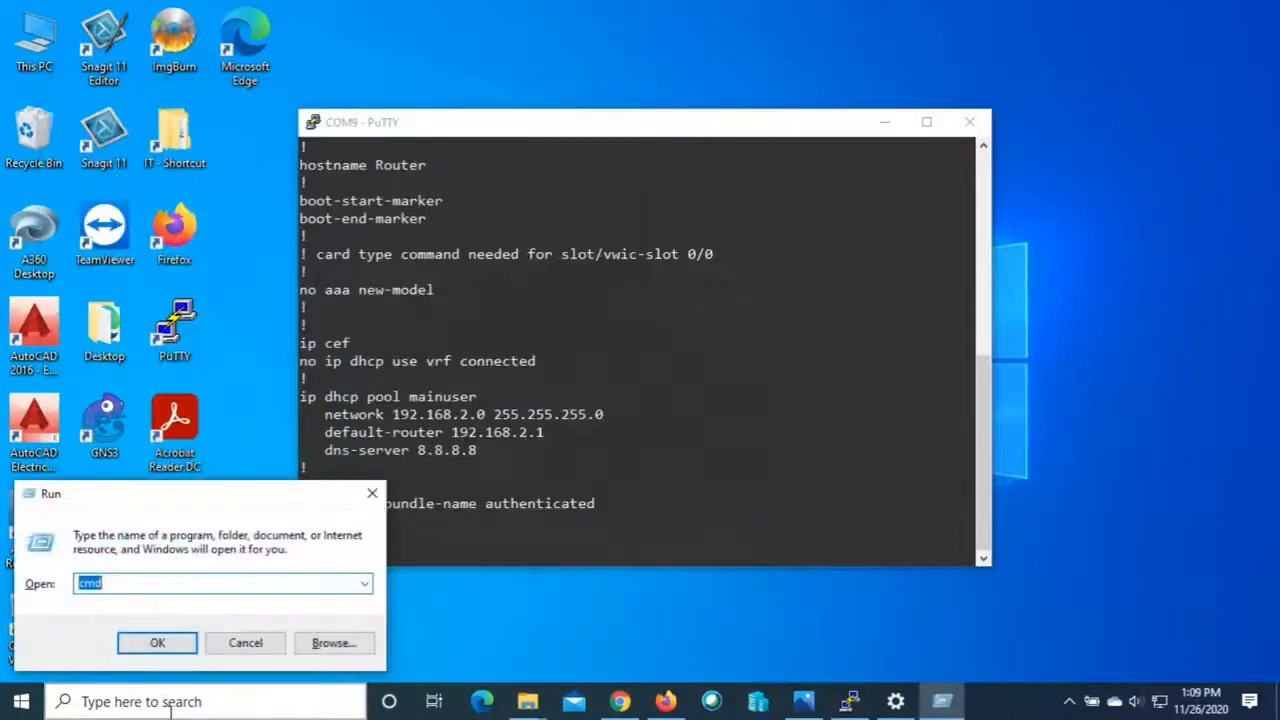
text(cmd)
key(Return)
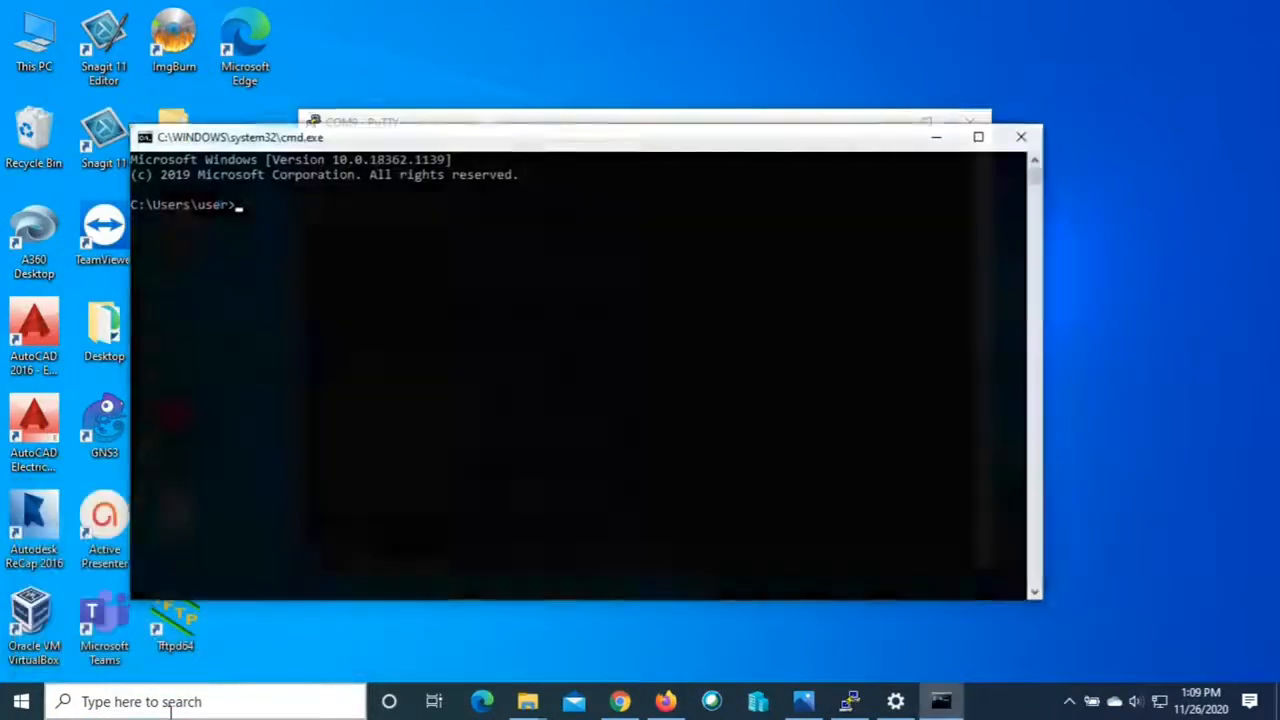
text(ipconfig)
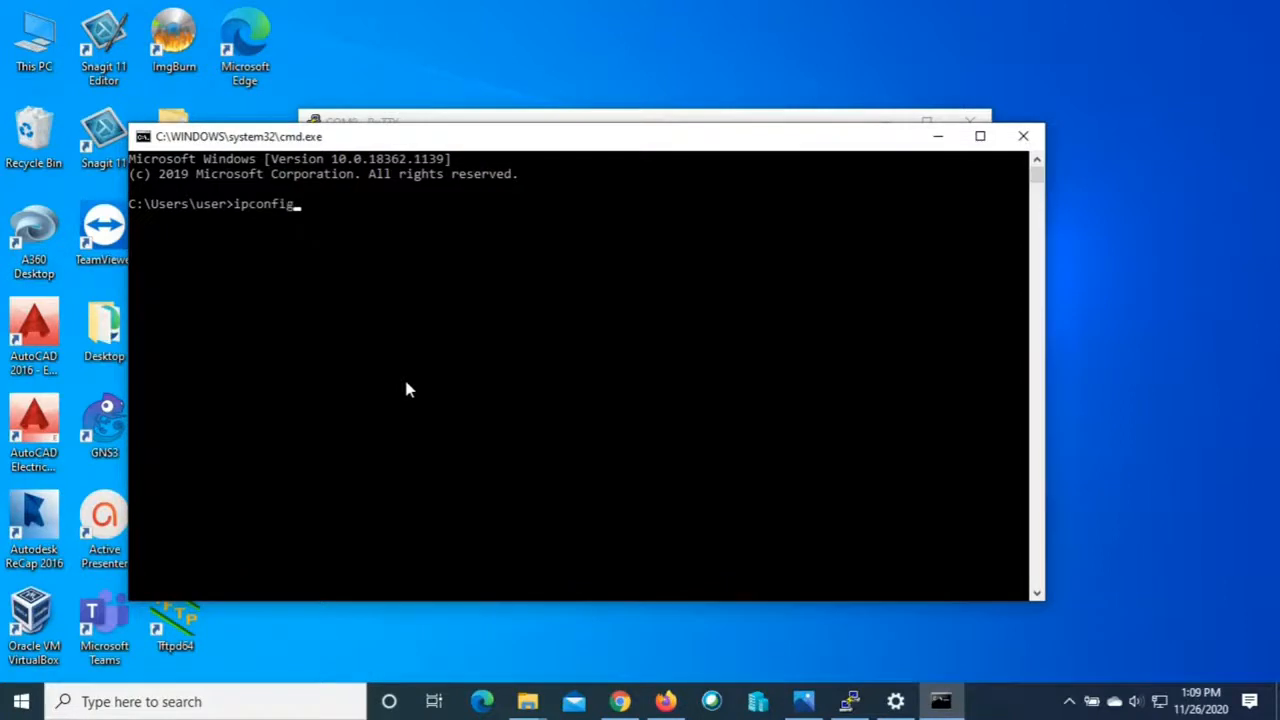
key(Return)
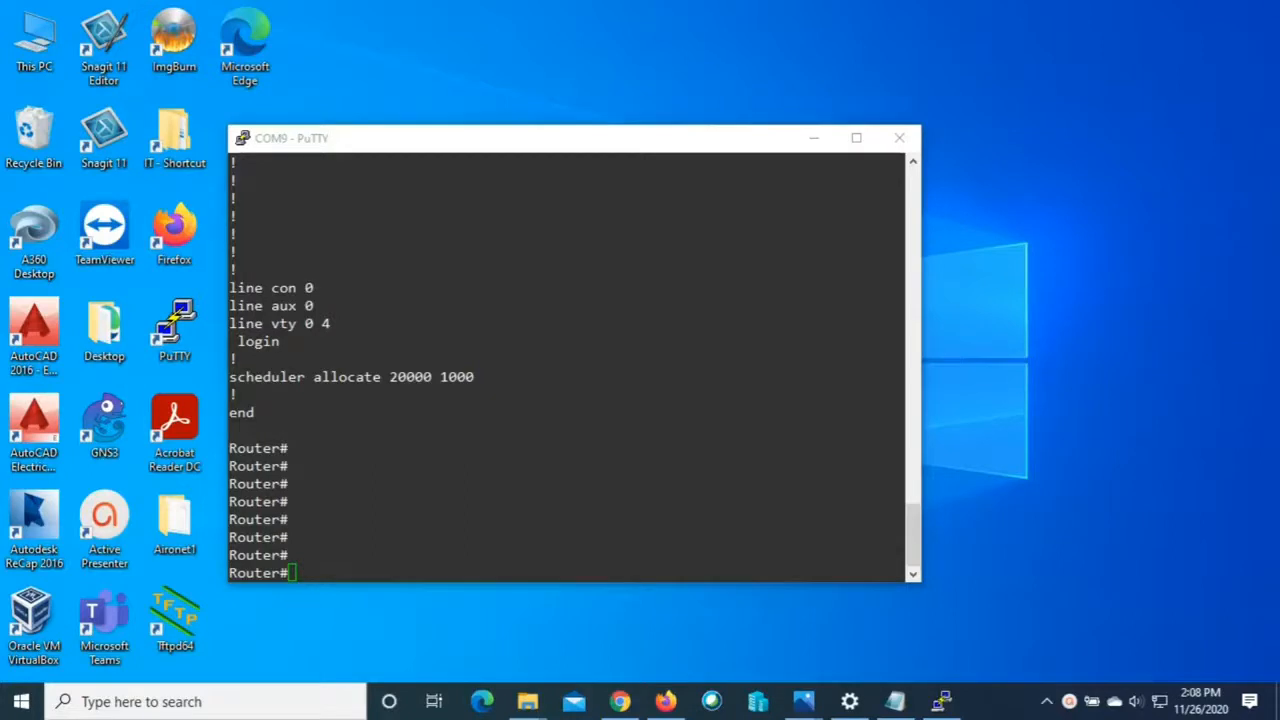
Bring up the access point's prompt in the COM9 console and enter privileged mode with the enable password
click(677, 449)
key(Return)
key(Return)
key(Return)
key(Return)
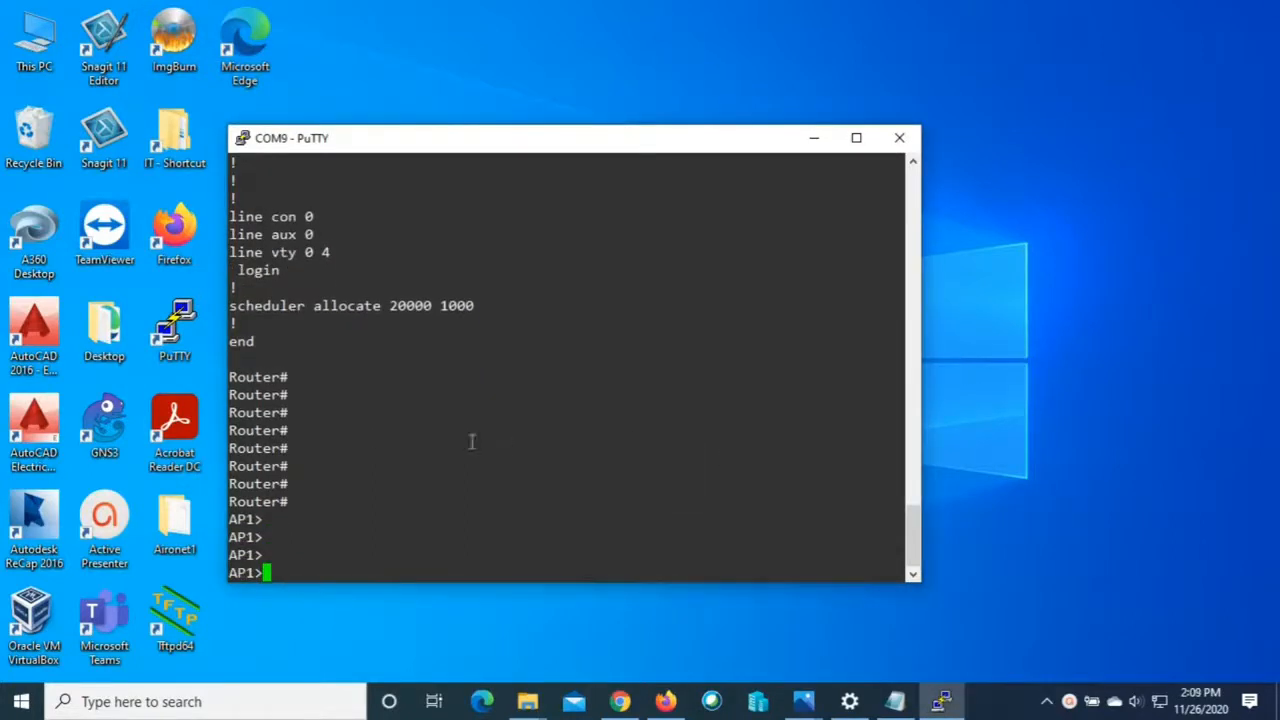
text(en)
key(Tab)
key(Return)
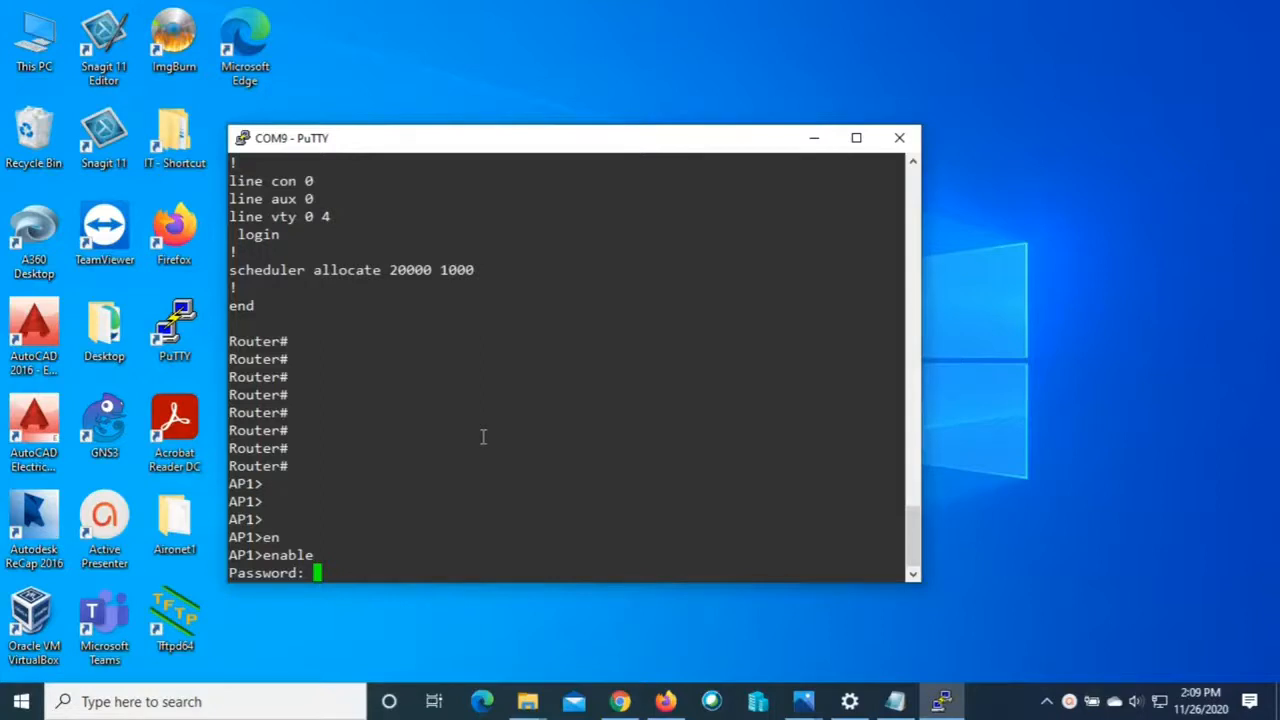
key(Return)
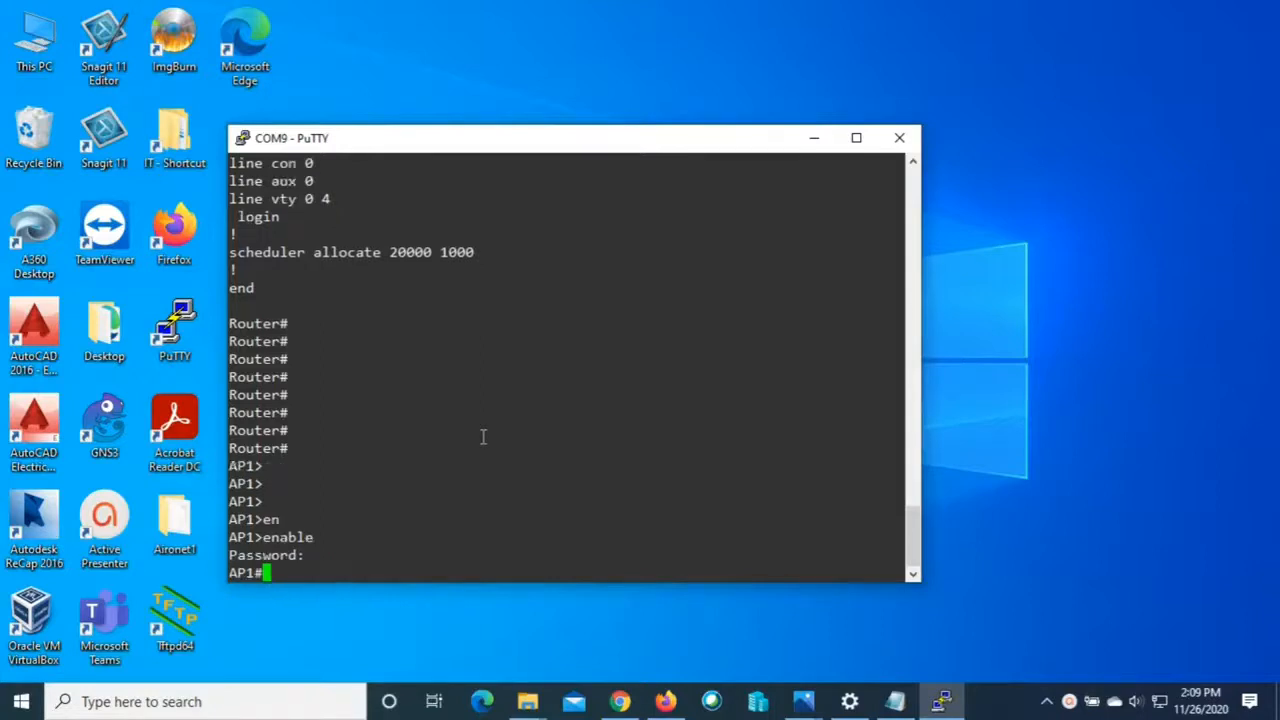
key(Return)
key(Return)
key(Return)
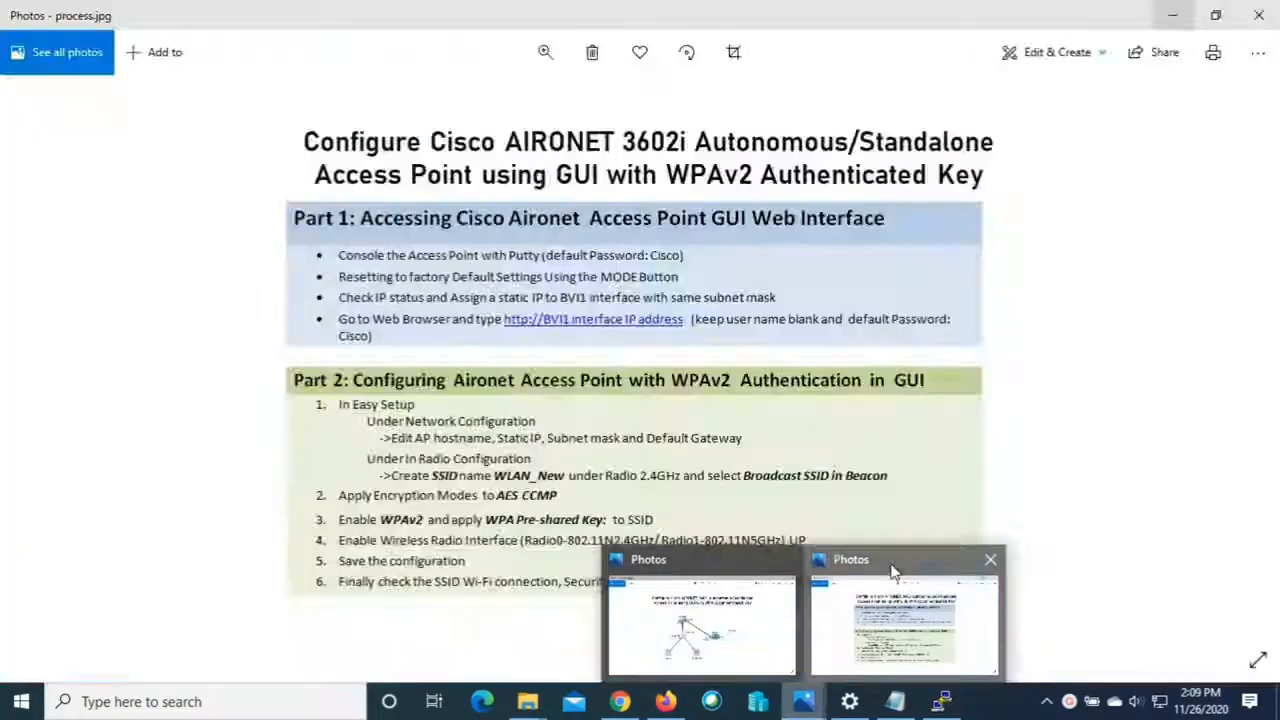
Review the access point configuration procedure in the process.jpg image and return to the COM9 console
click(893, 572)
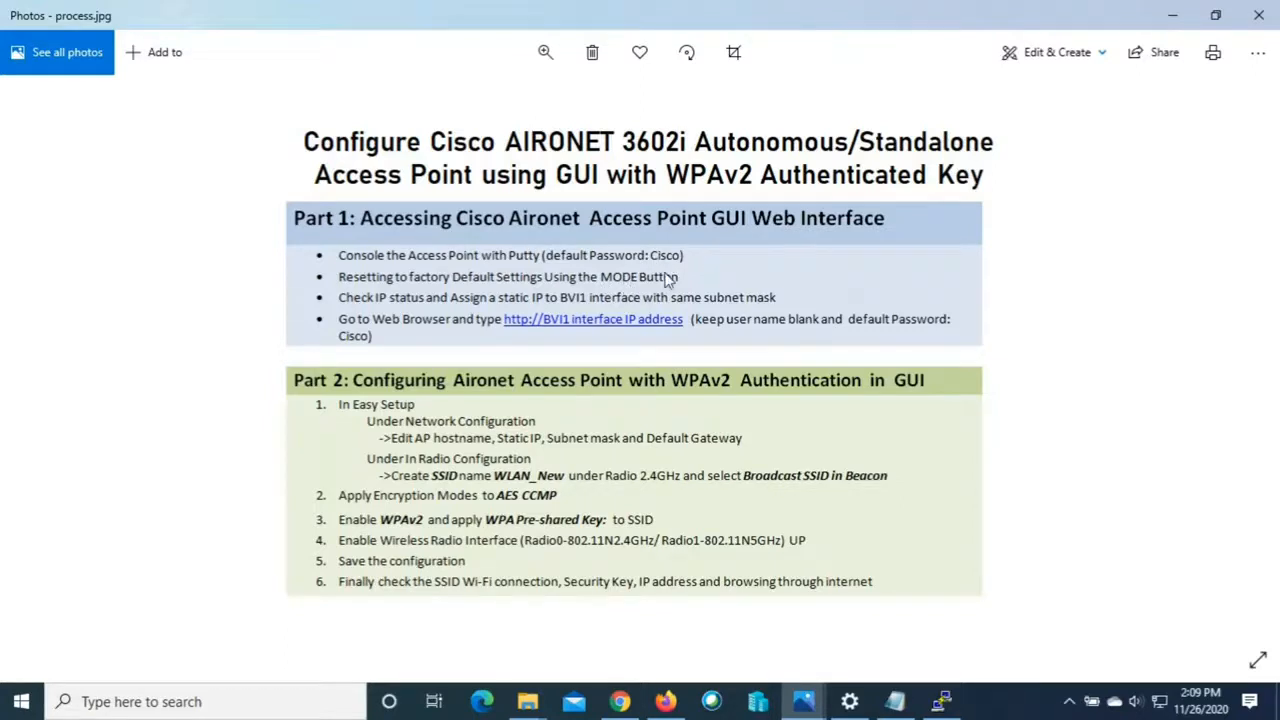
key(alt+Tab)
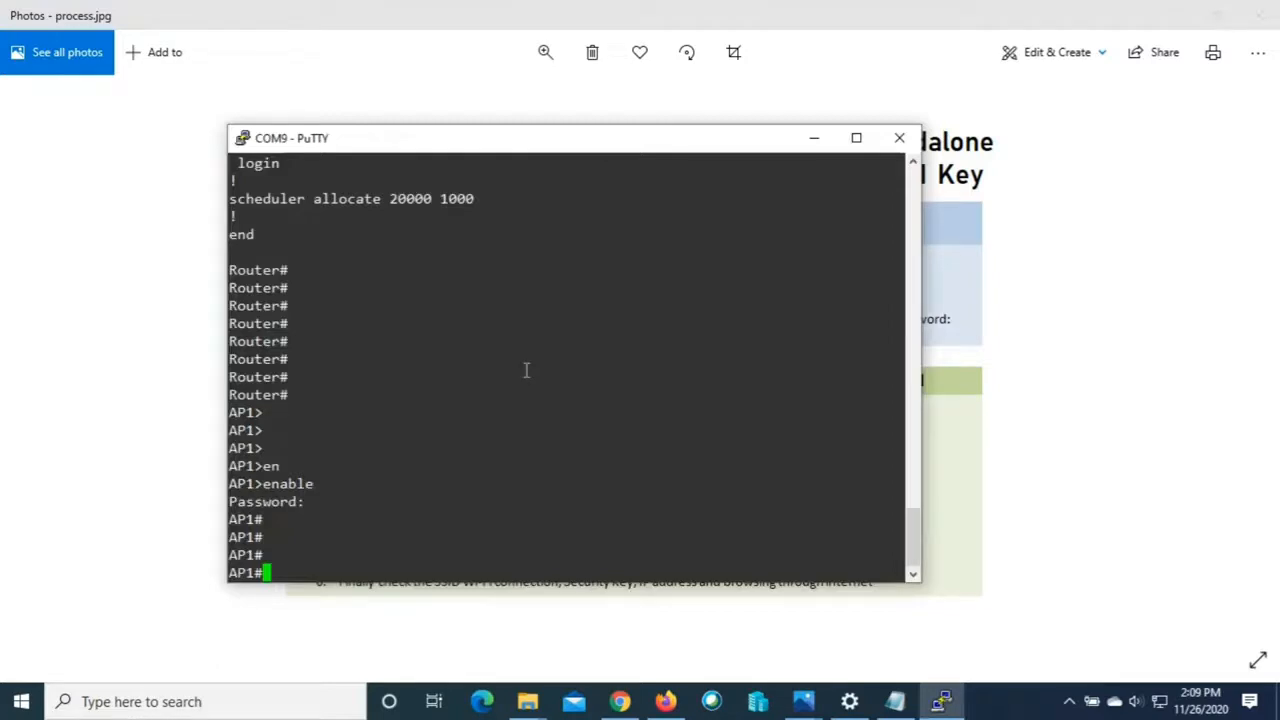
Display the access point's version information and examine its system image file and product model number
text(sh ver)
key(Tab)
key(Return)
key(space)
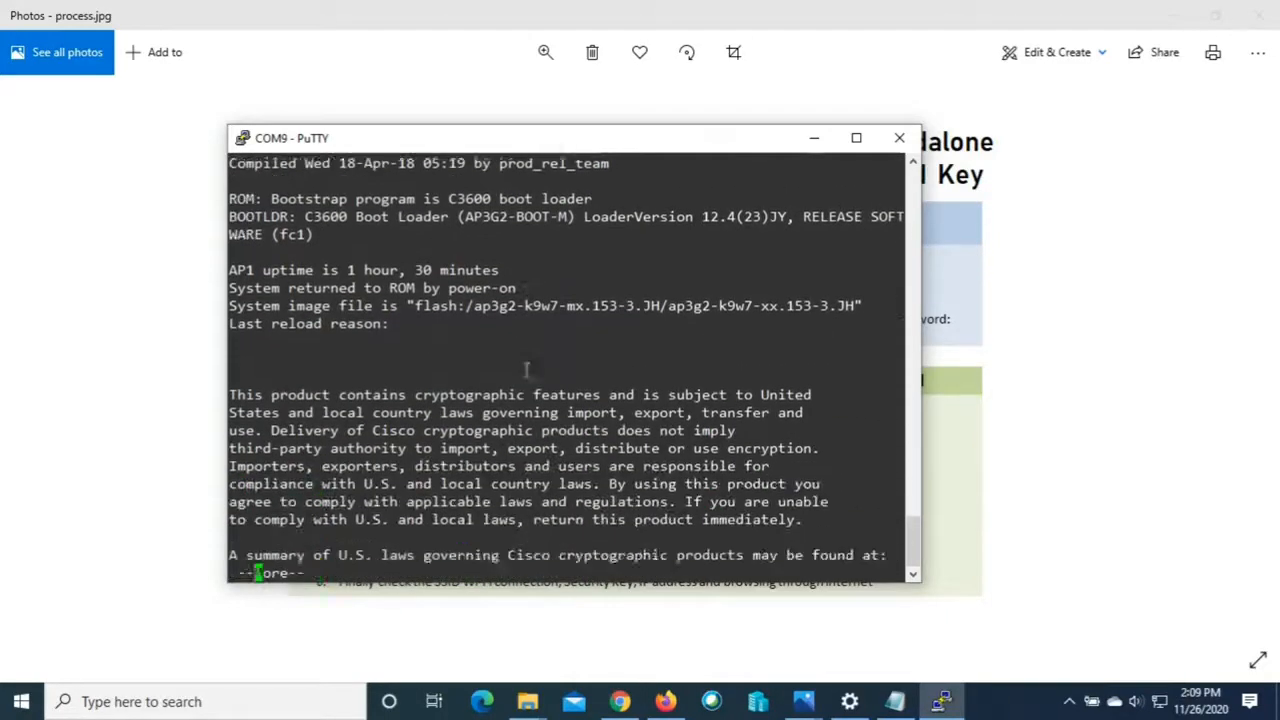
key(Return)
key(Return)
key(Return)
key(Return)
key(Return)
key(Return)
key(Return)
key(Return)
key(Return)
key(Return)
key(Return)
key(Return)
key(Return)
key(Return)
key(Return)
key(Return)
key(Return)
key(Return)
key(Return)
key(Return)
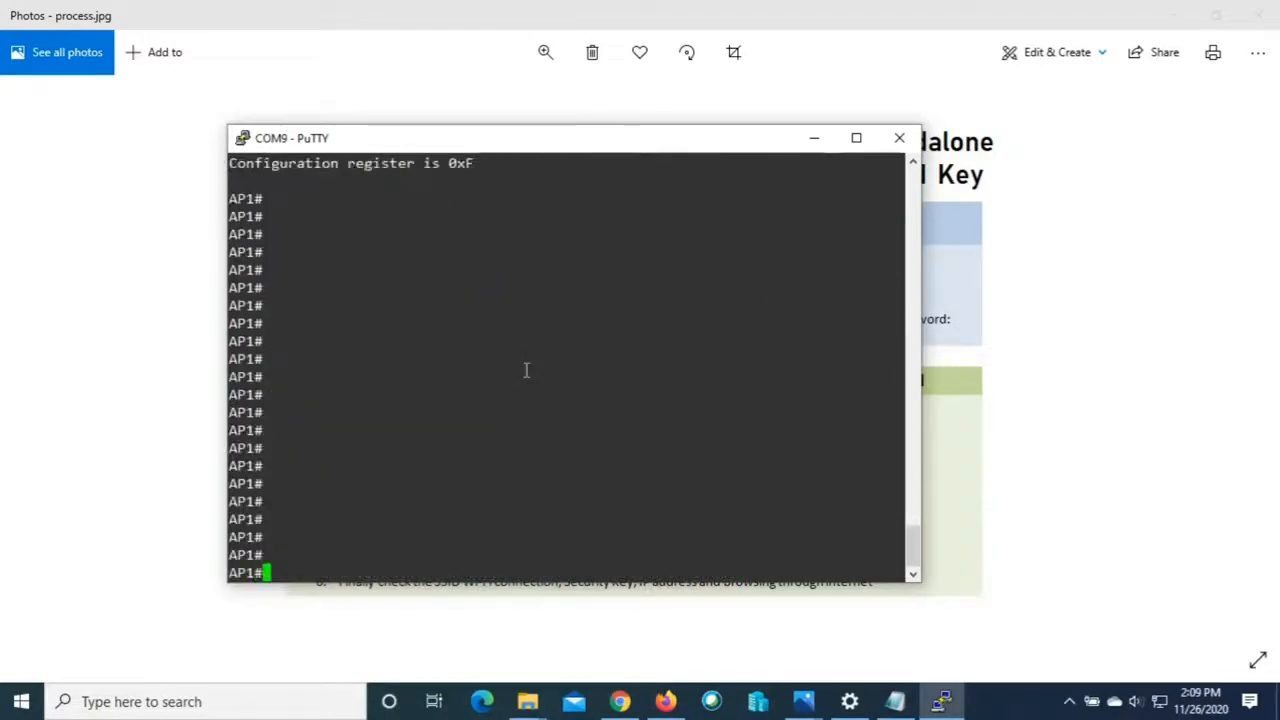
scroll(526, 369, up, 10)
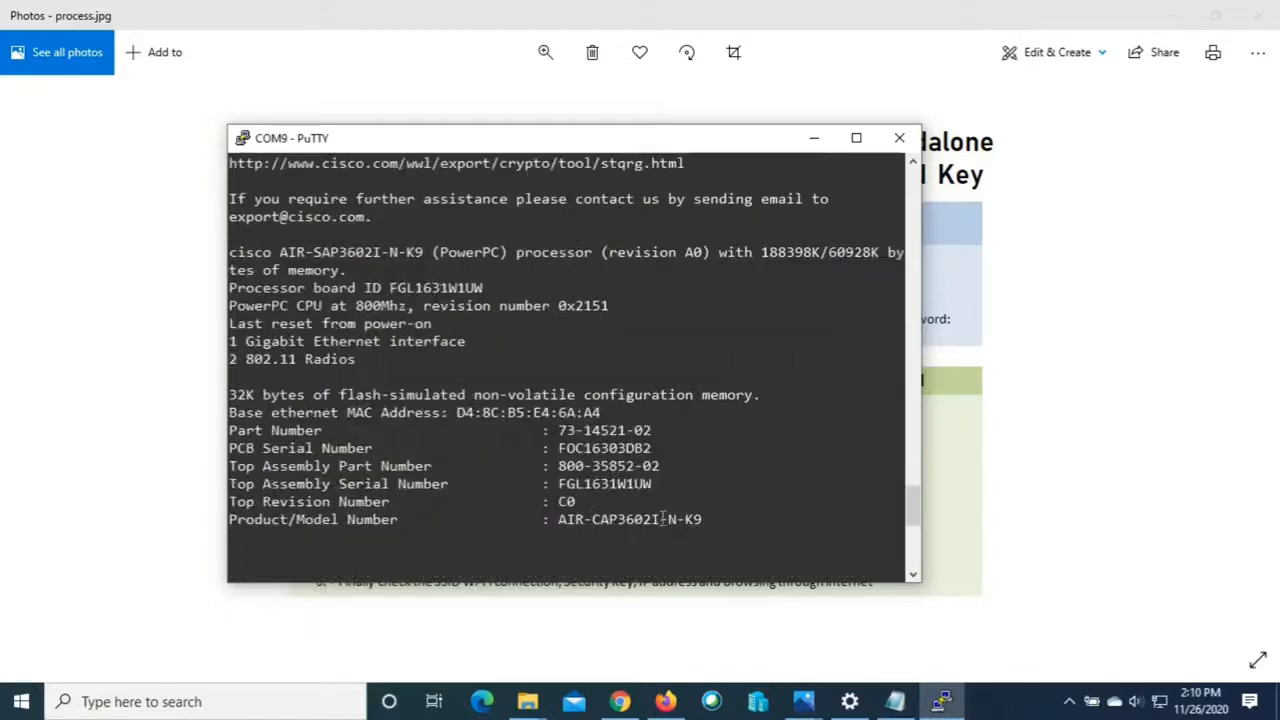
scroll(635, 470, up, 12)
List the access point's flash:/ directory and minimize the process.jpg image behind the console
key(Return)
key(Return)
key(Return)
key(Return)
key(Return)
key(Return)
key(Return)
key(Return)
key(Return)
key(Return)
key(Return)
key(Return)
key(Return)
key(Return)
key(Return)
key(Return)
key(Return)
key(Return)
key(Return)
key(Return)
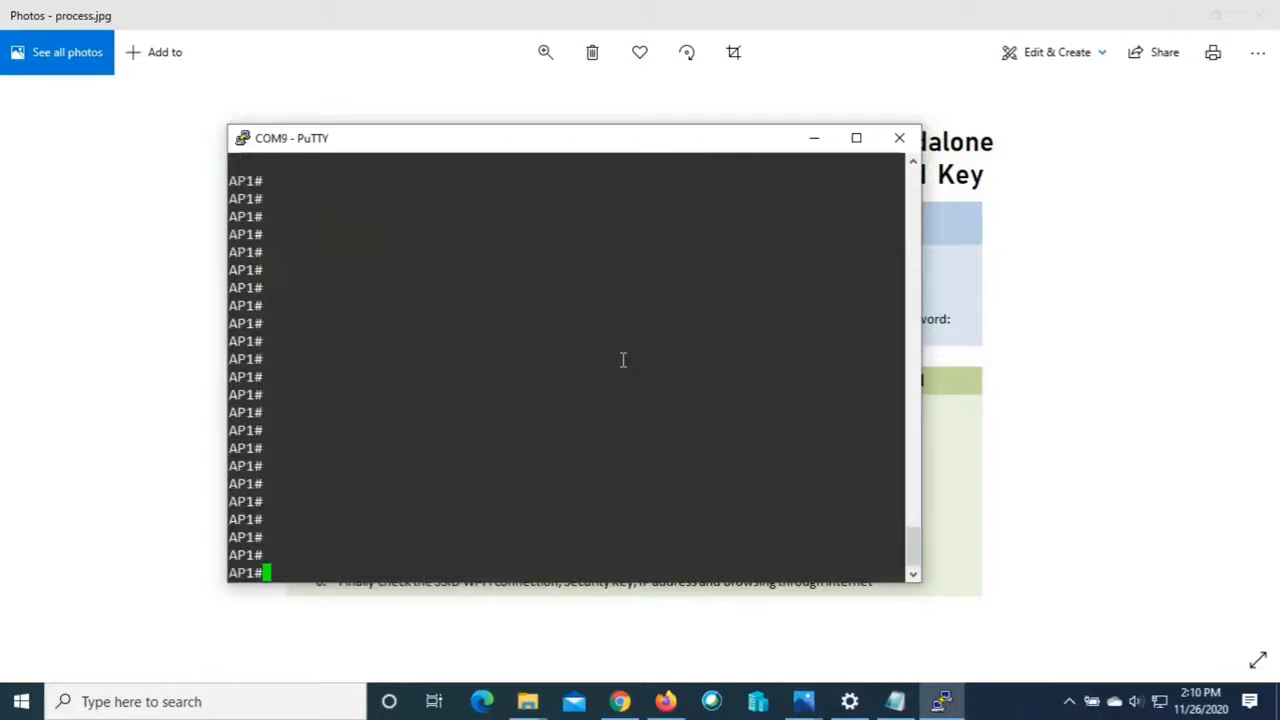
text(dir fla)
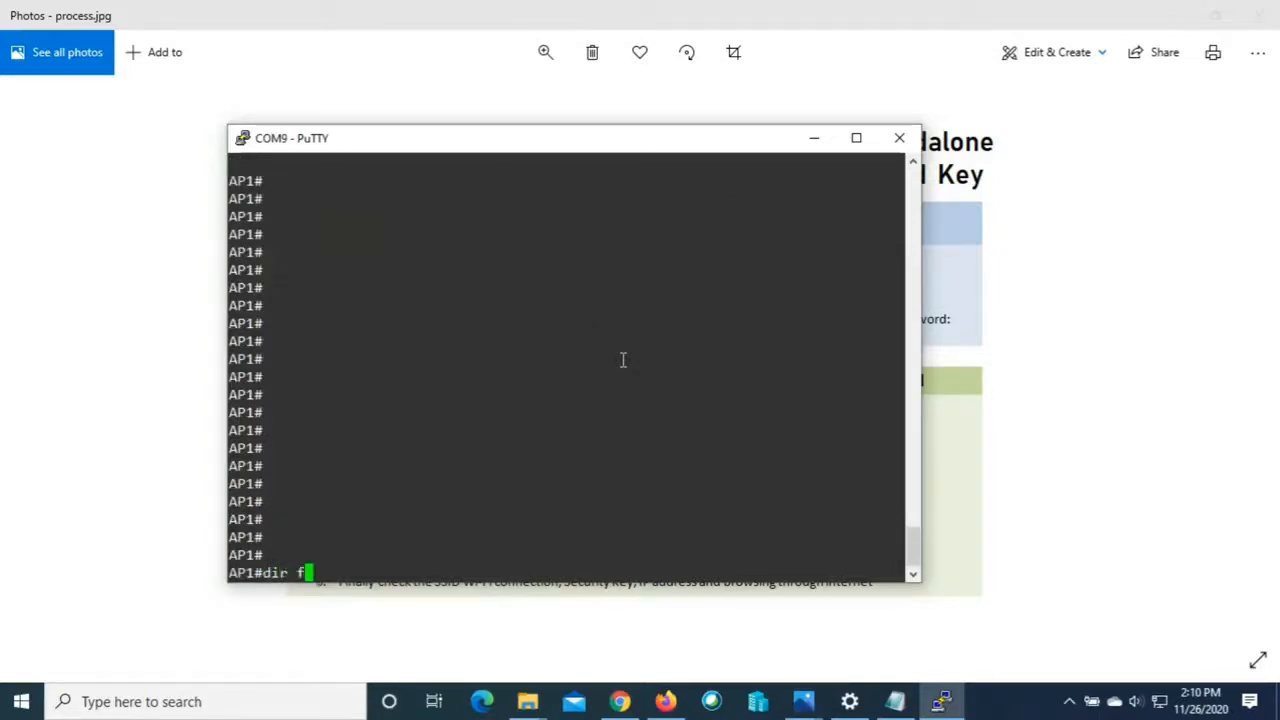
key(Tab)
text(/)
key(Return)
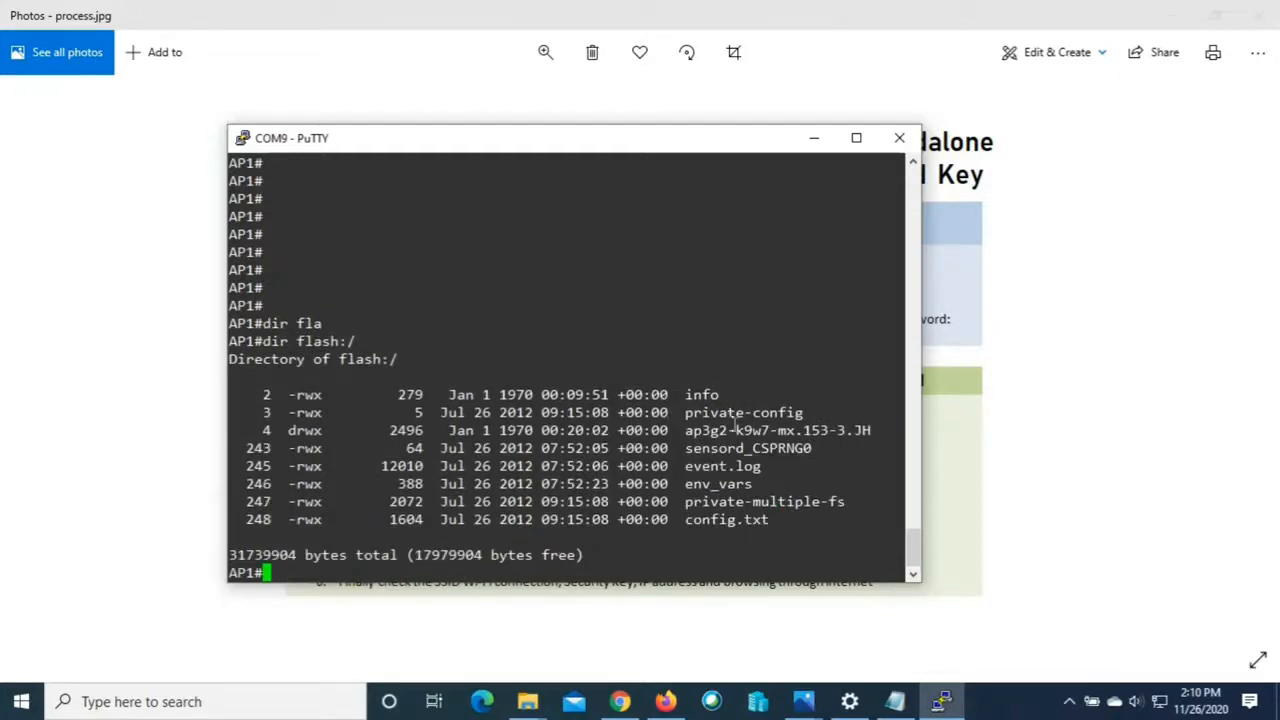
key(Return)
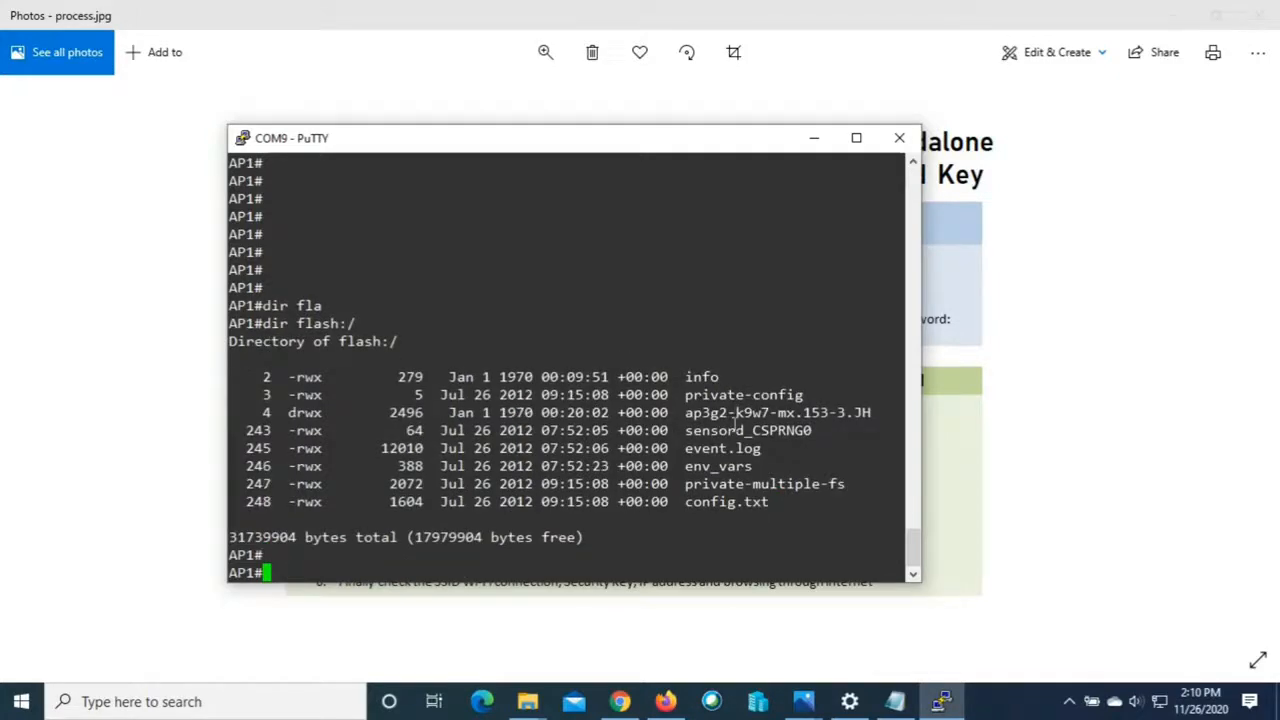
click(1186, 10)
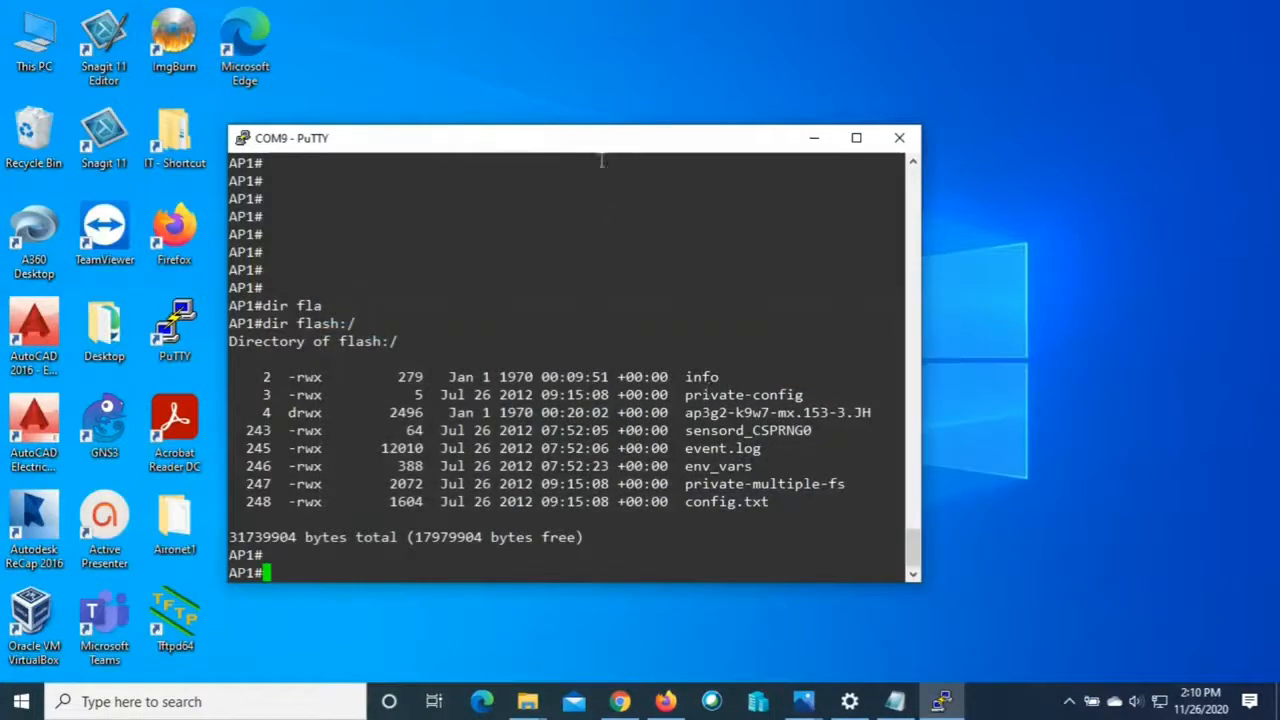
drag(608, 146, 656, 128)
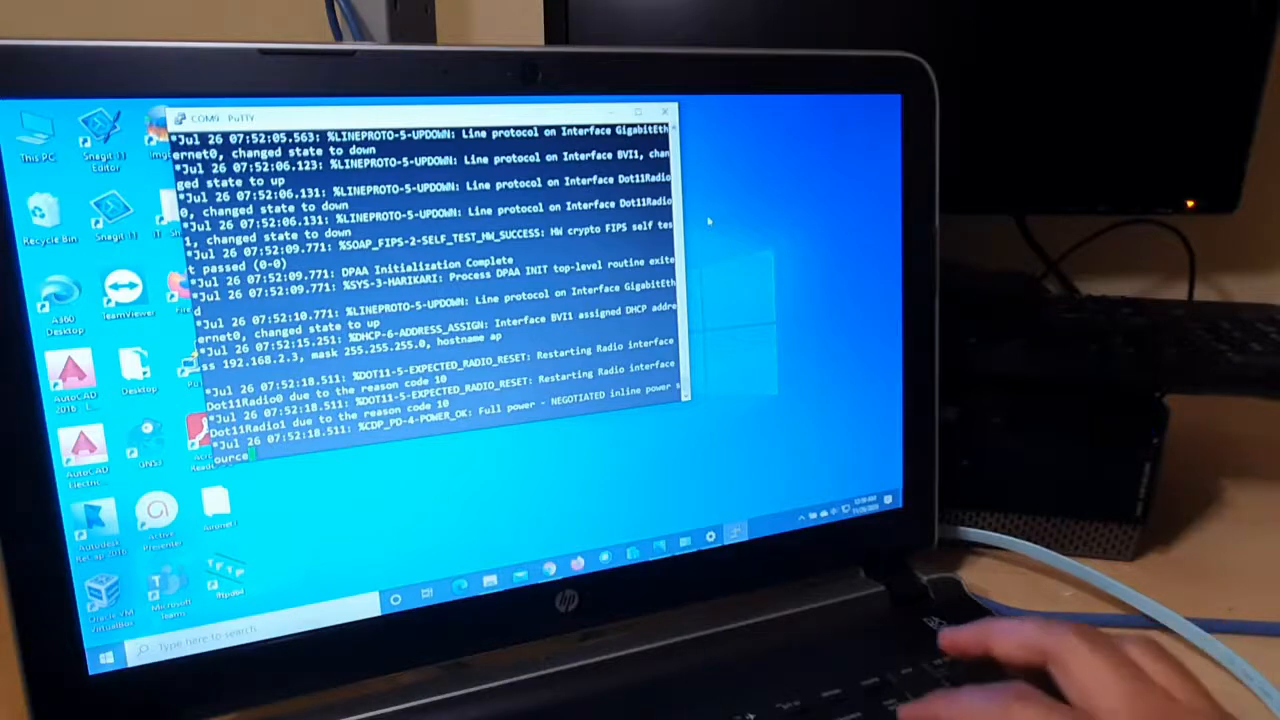
key(Return)
key(Return)
key(Return)
key(Return)
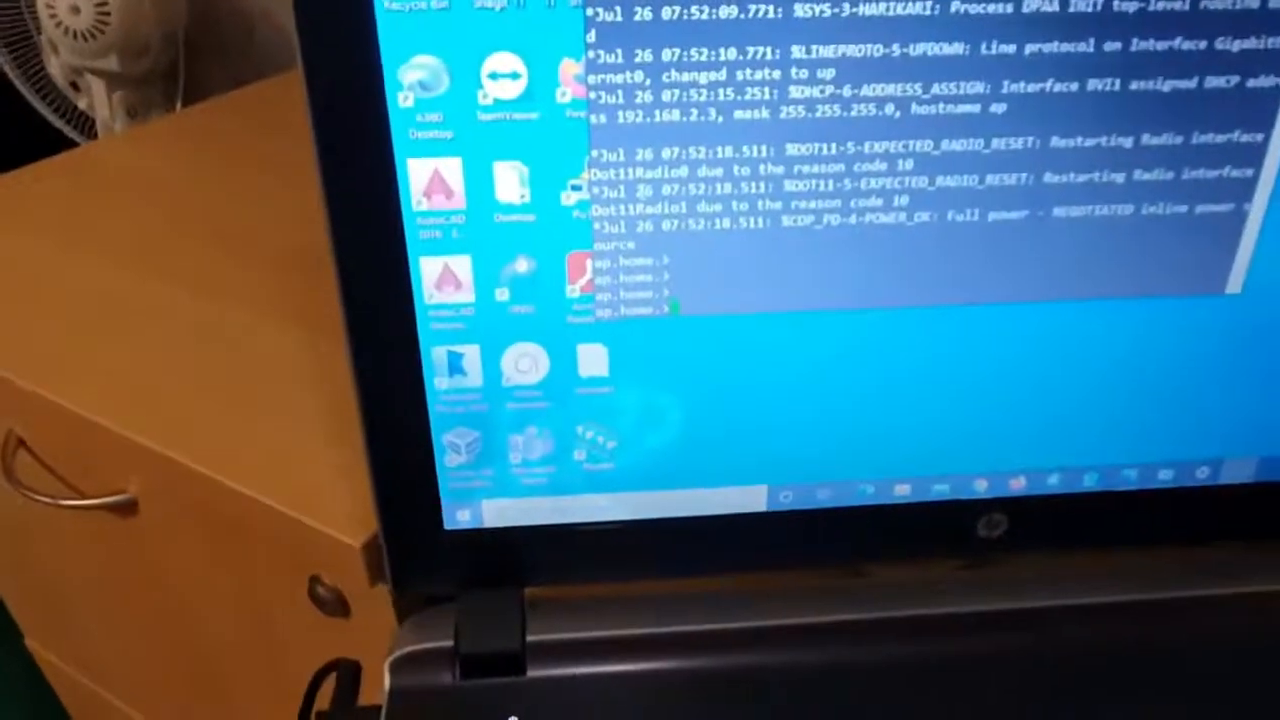
Enter privileged mode on the ap.home. console with the enable password
text(enable)
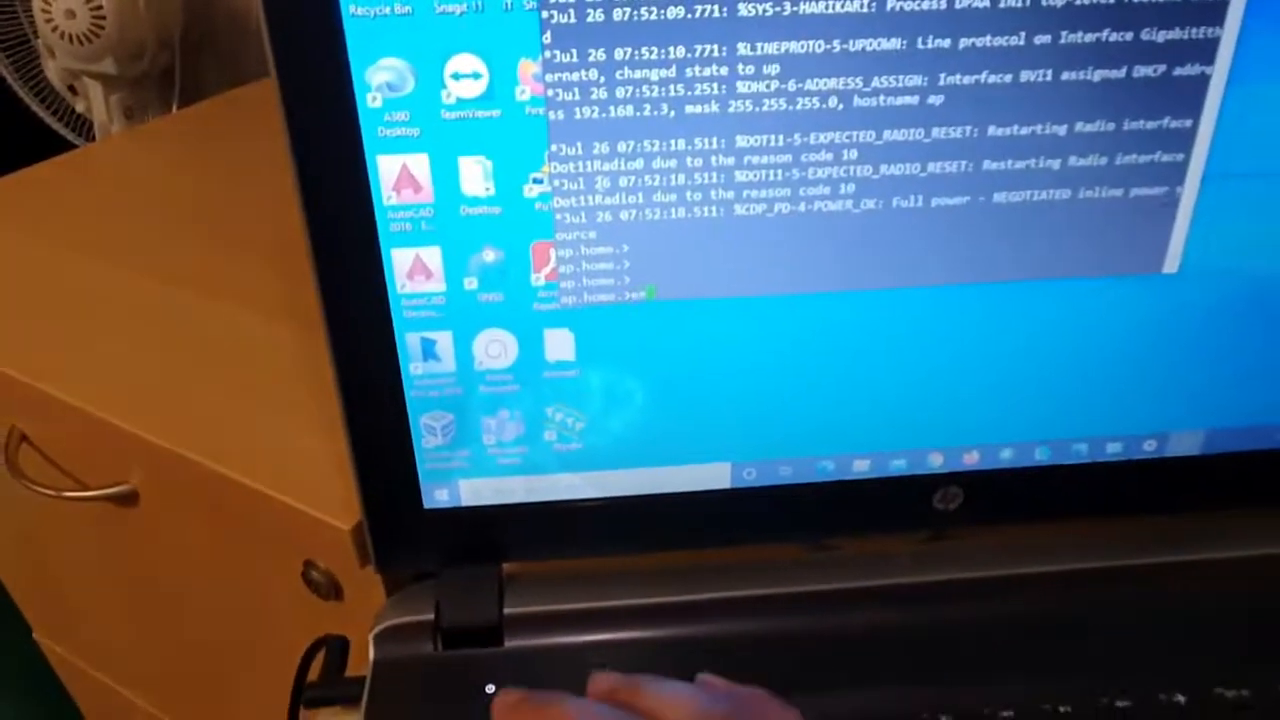
key(Tab)
key(Return)
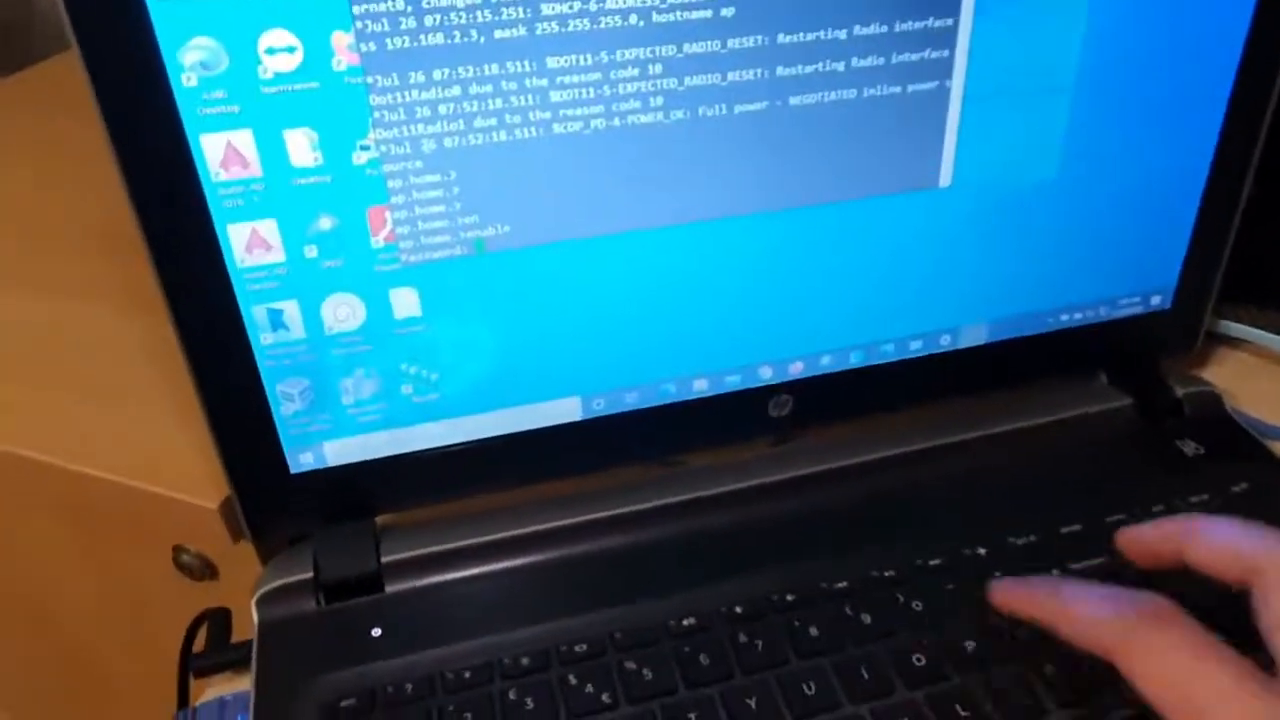
key(Return)
key(Return)
key(Return)
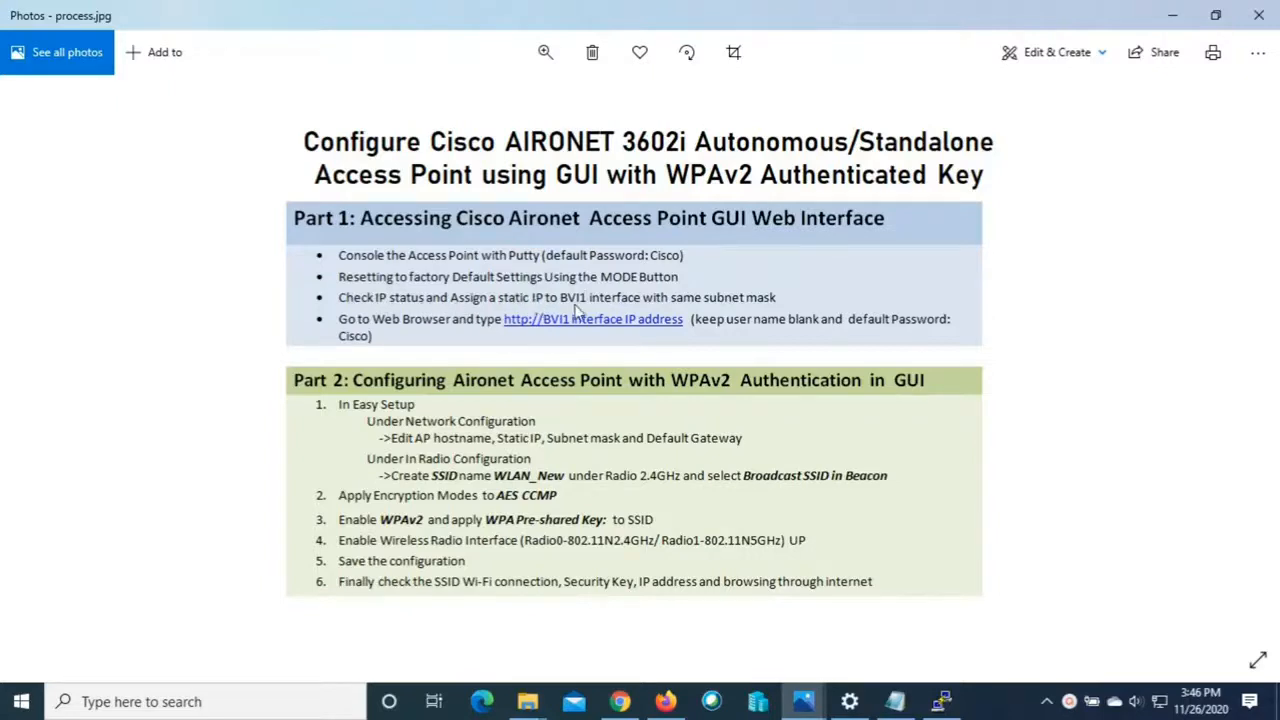
Return to the COM9 console and enter privileged mode on AP1 with the enable password
click(941, 701)
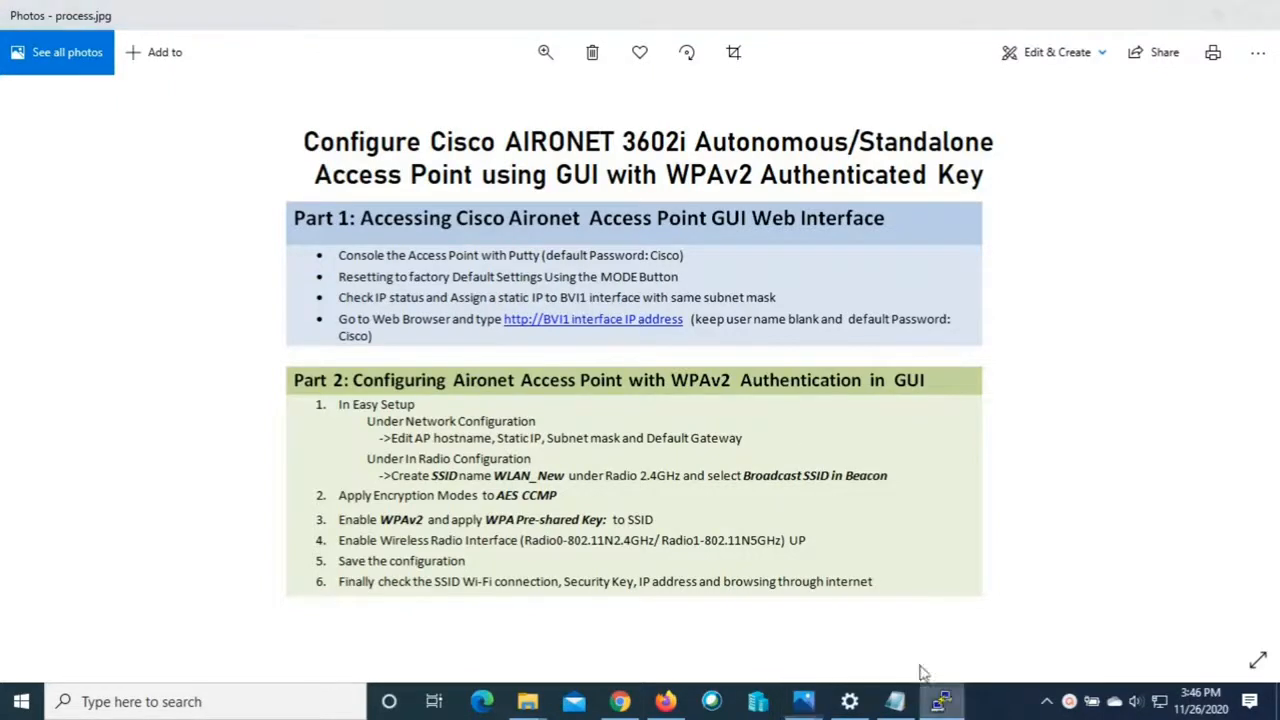
key(Return)
key(Return)
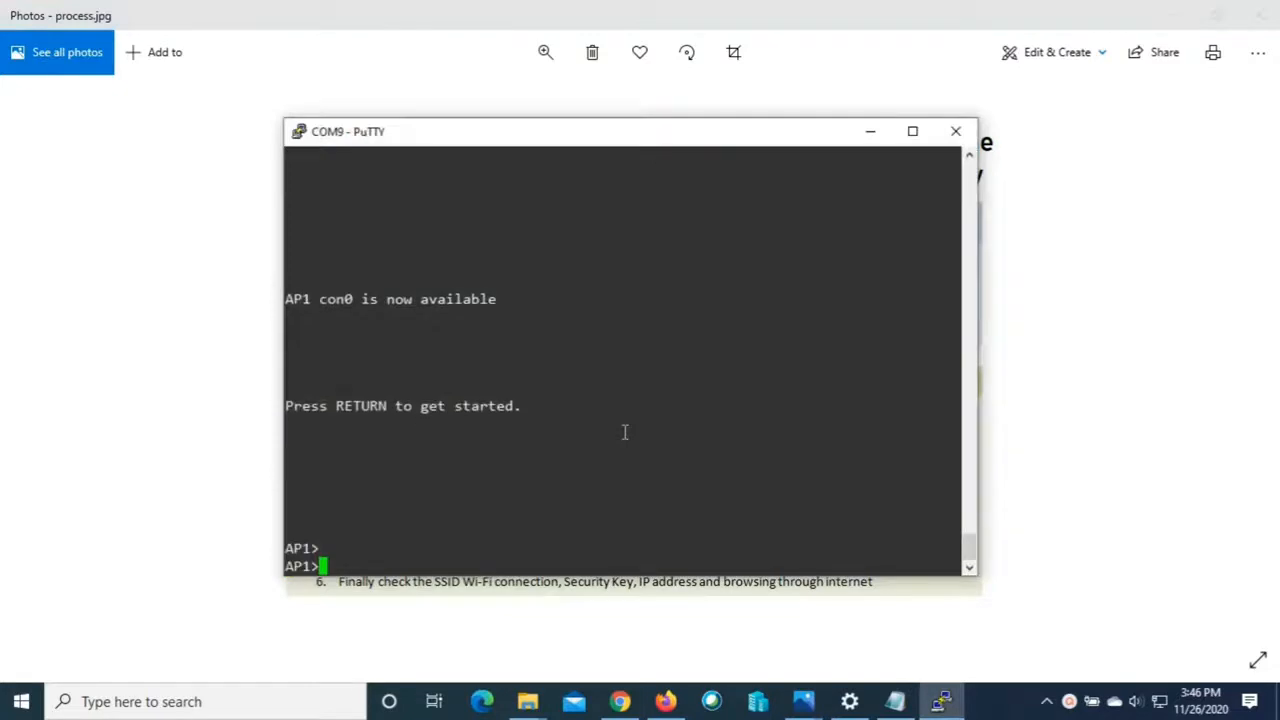
text(en)
key(Tab)
key(Return)
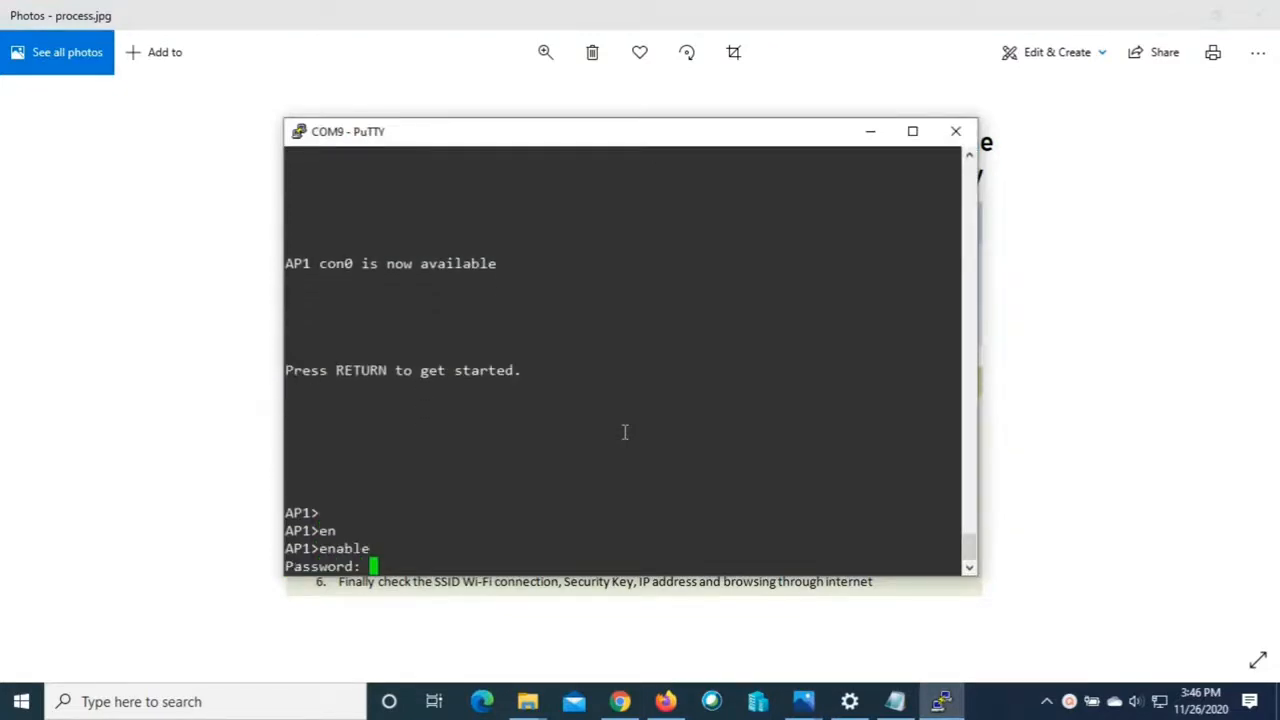
key(Return)
key(Return)
key(Return)
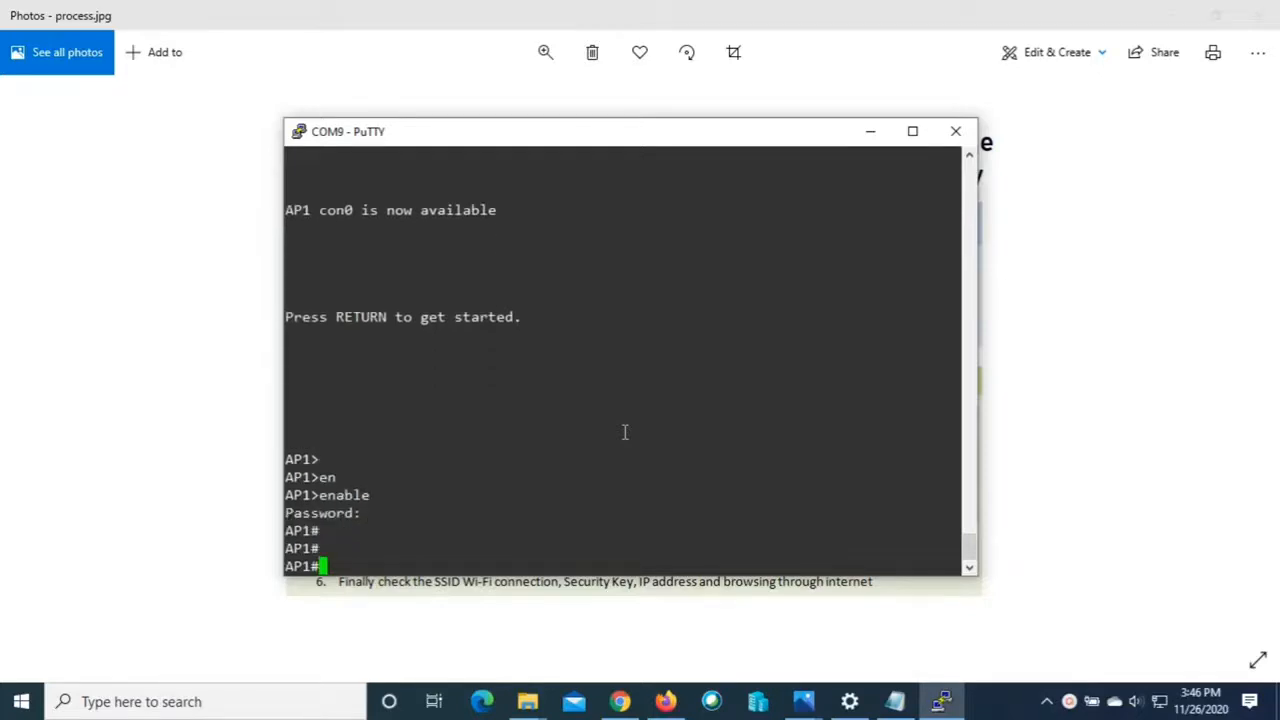
Minimize the process.jpg image and display AP1's interface IP status with sh ip int brief
click(1168, 18)
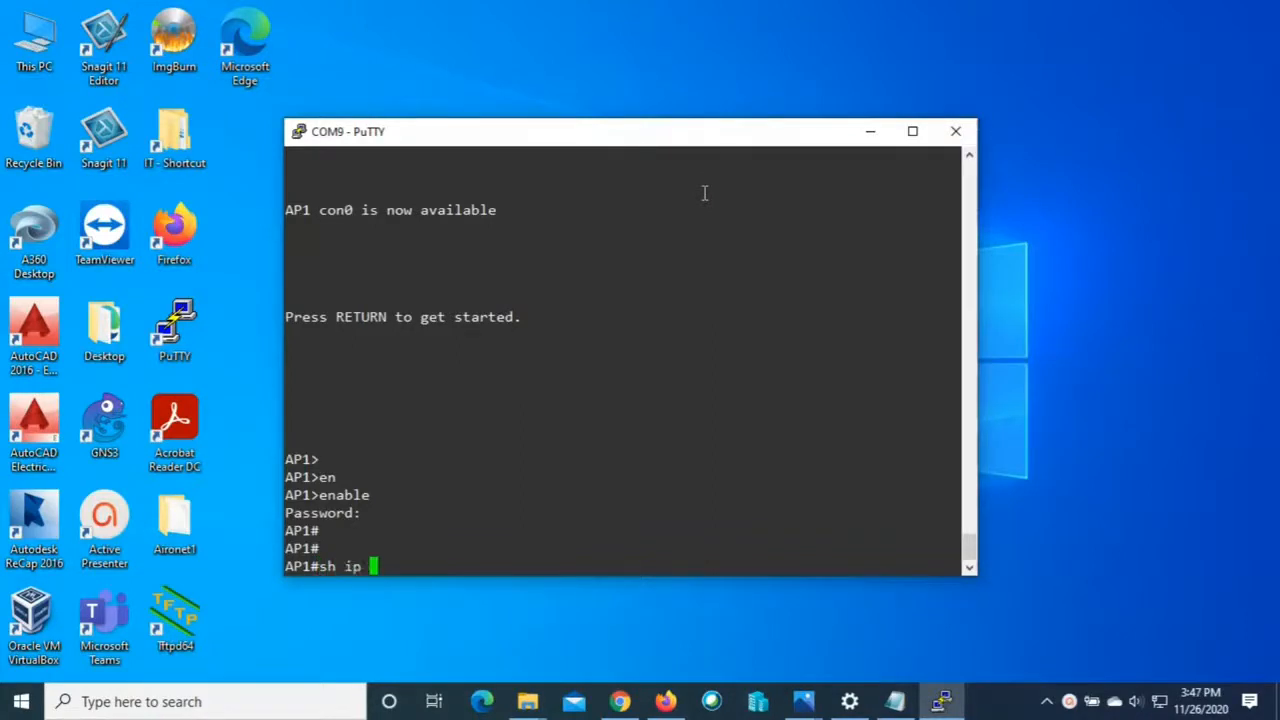
key(Tab)
key(Return)
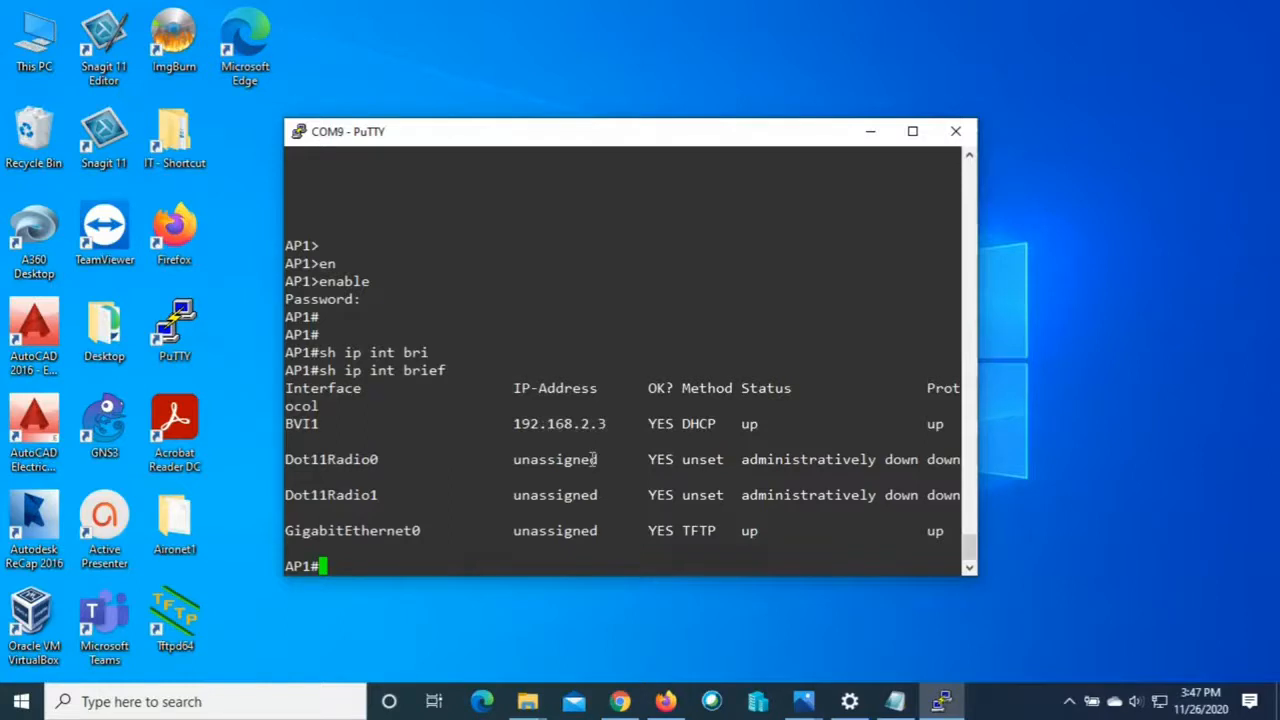
key(Tab)
key(BackSpace)
key(Tab)
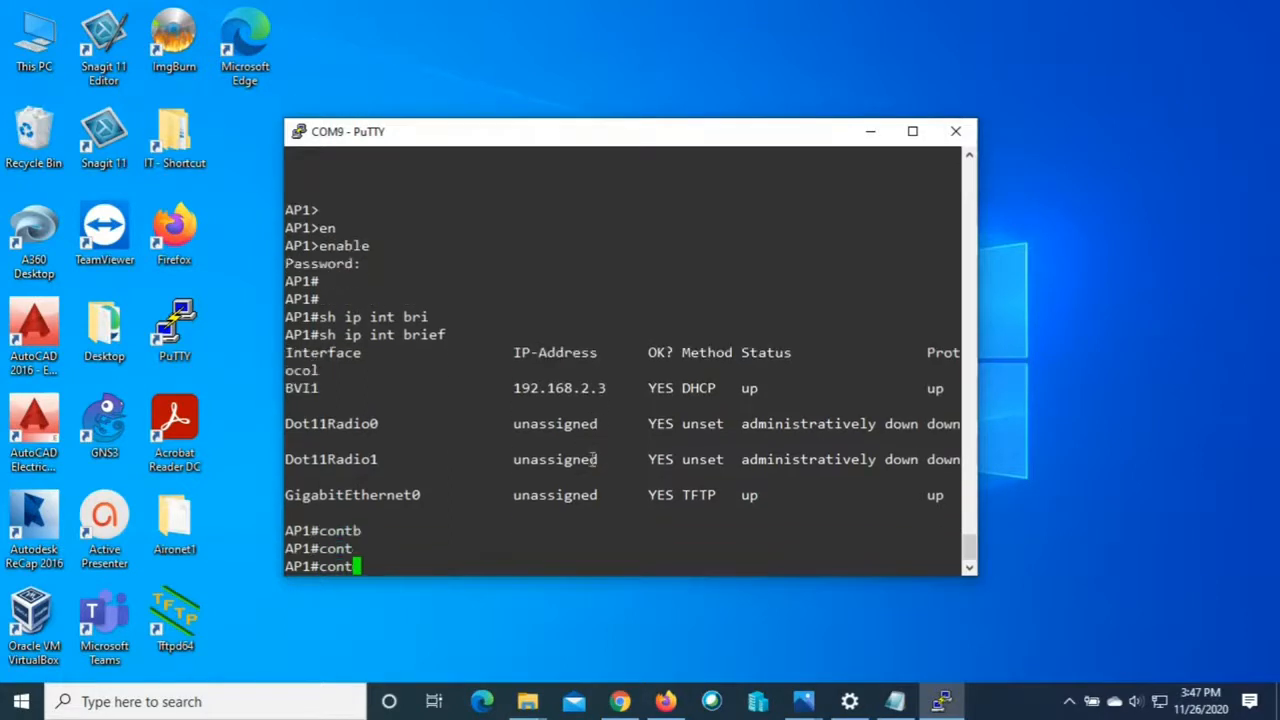
text(f)
key(Tab)
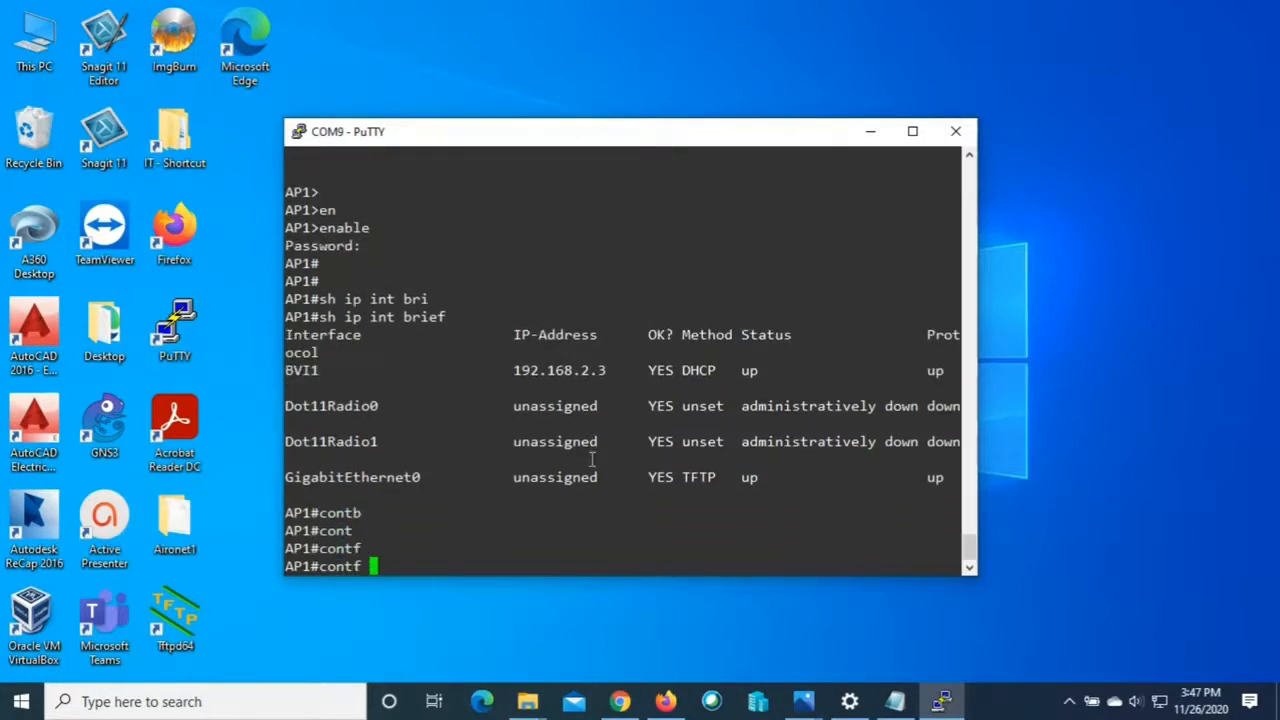
text(t)
key(Tab)
key(BackSpace)
key(BackSpace)
key(BackSpace)
key(BackSpace)
key(BackSpace)
key(BackSpace)
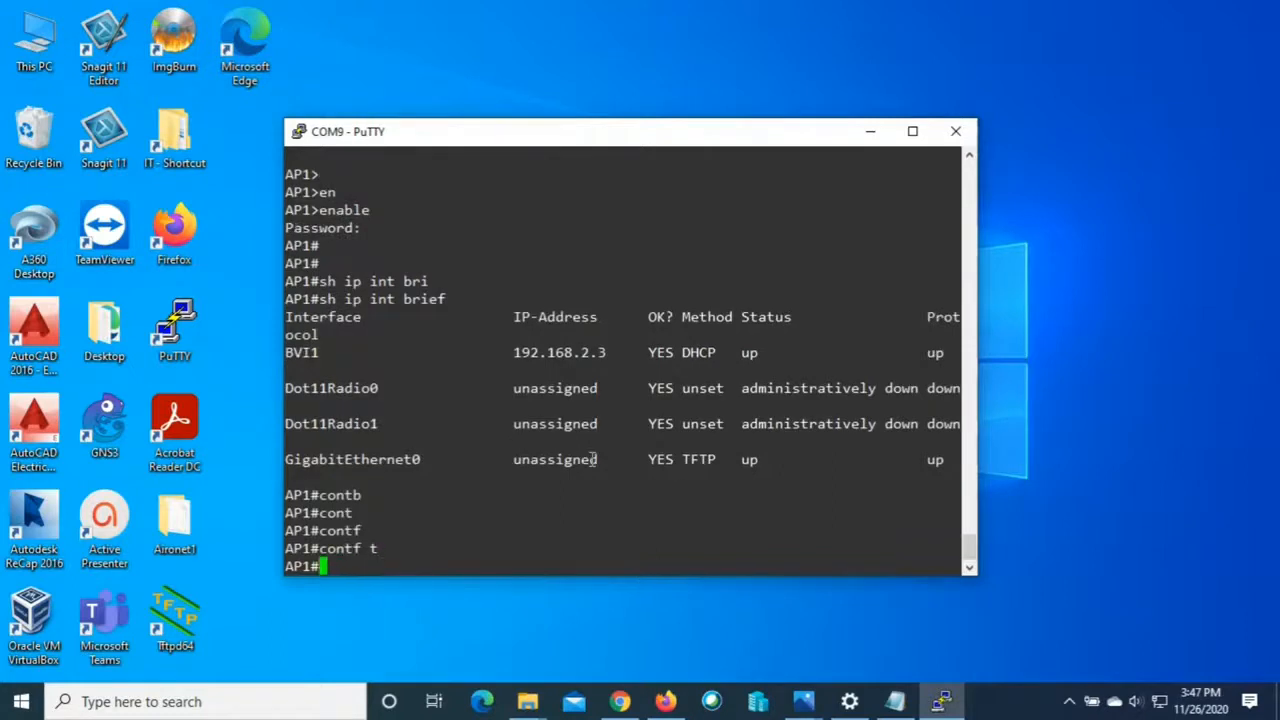
Enter global configuration mode on AP1 and open the configuration of interface BVI 1
text(conf)
key(Tab)
text(t)
key(Tab)
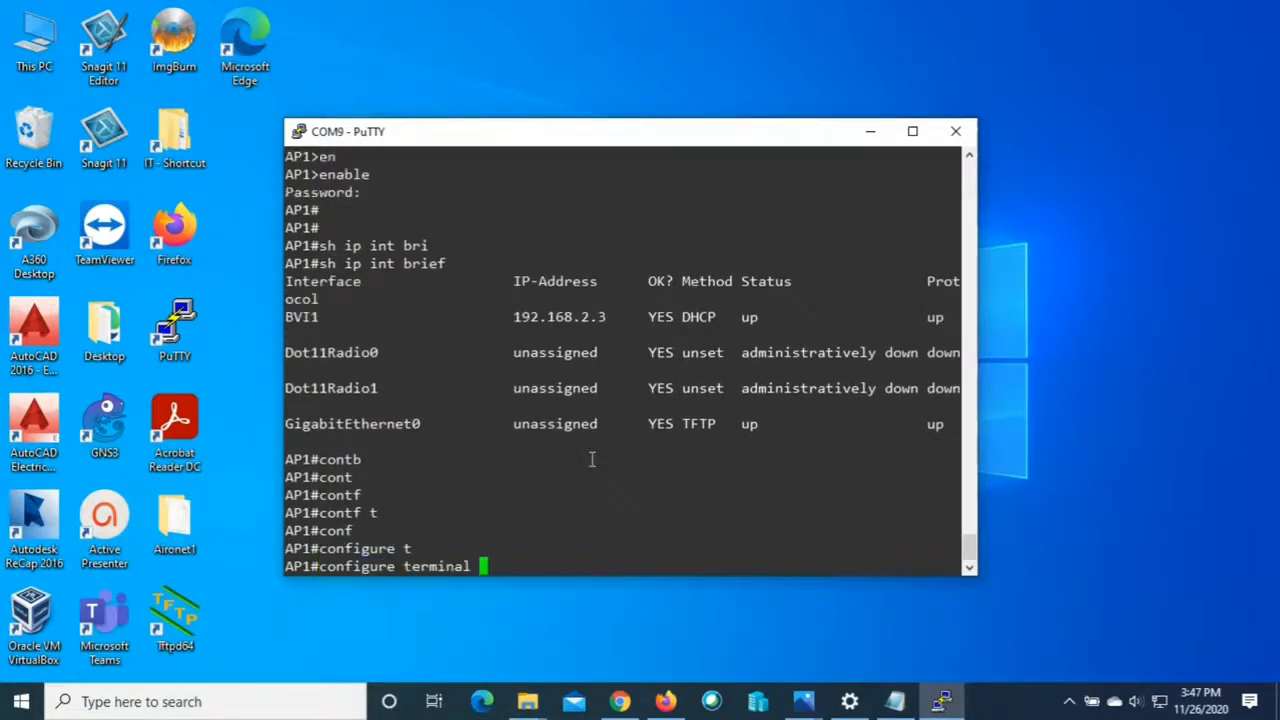
key(Return)
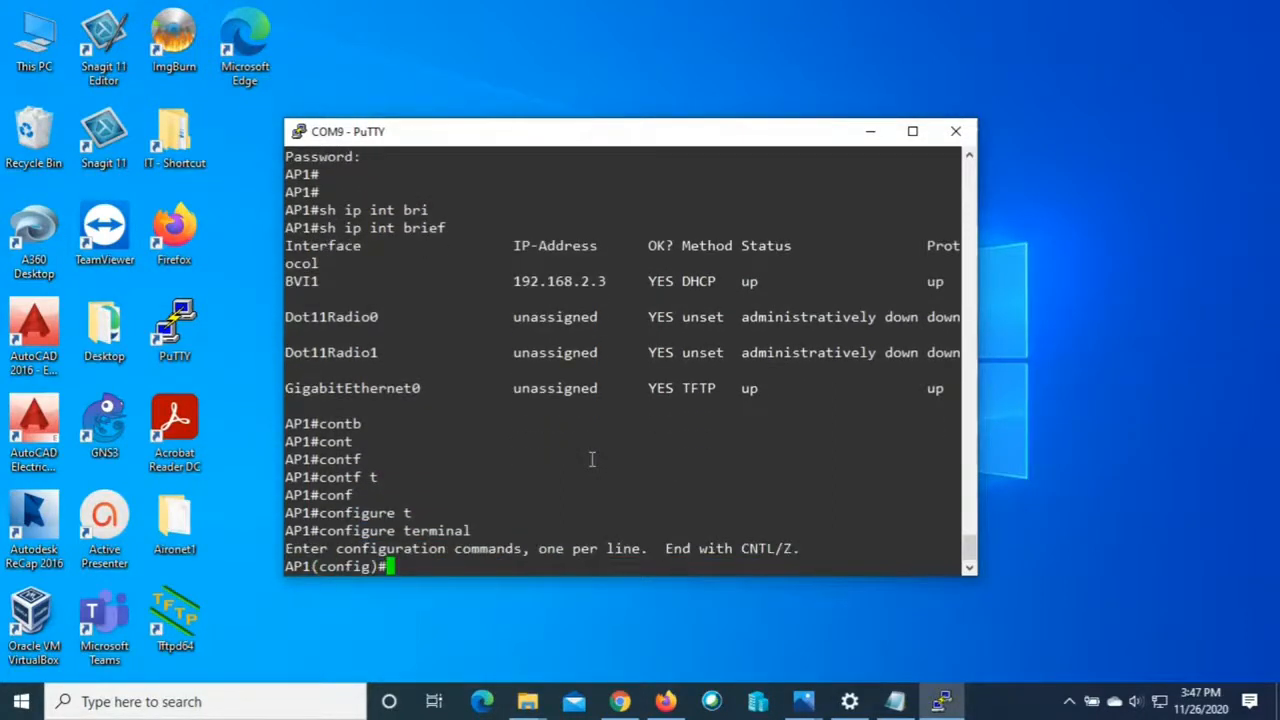
text(int)
key(Tab)
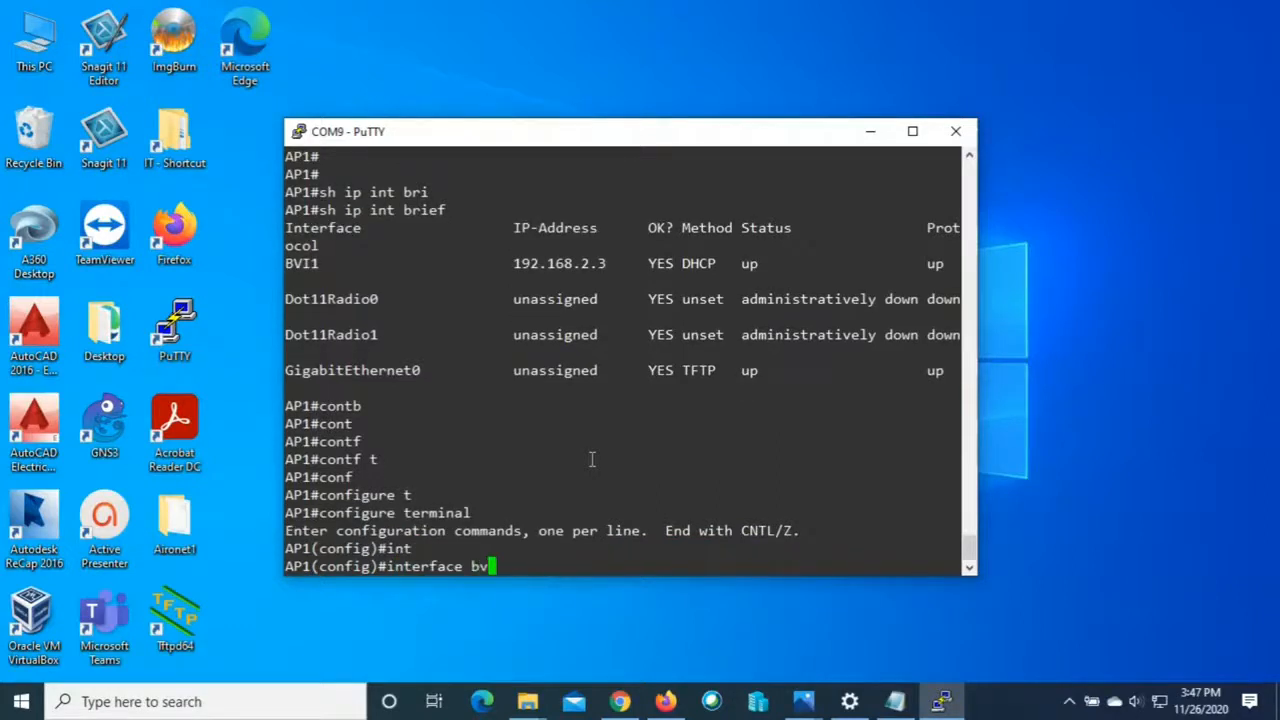
text(bv)
key(Tab)
text(1)
key(Return)
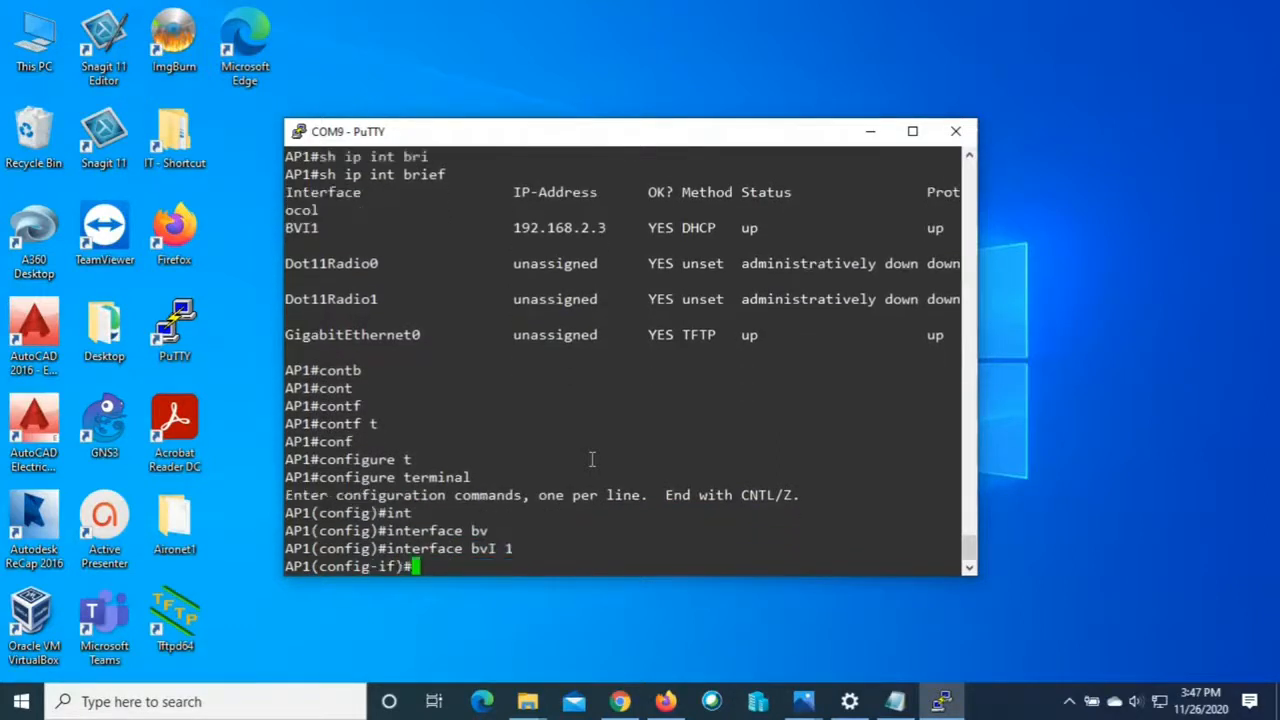
Assign the static IP address 192.168.2.3 with mask 255.255.255.0 to BVI 1 and enable the interface with no shutdown
text(ip add)
key(Tab)
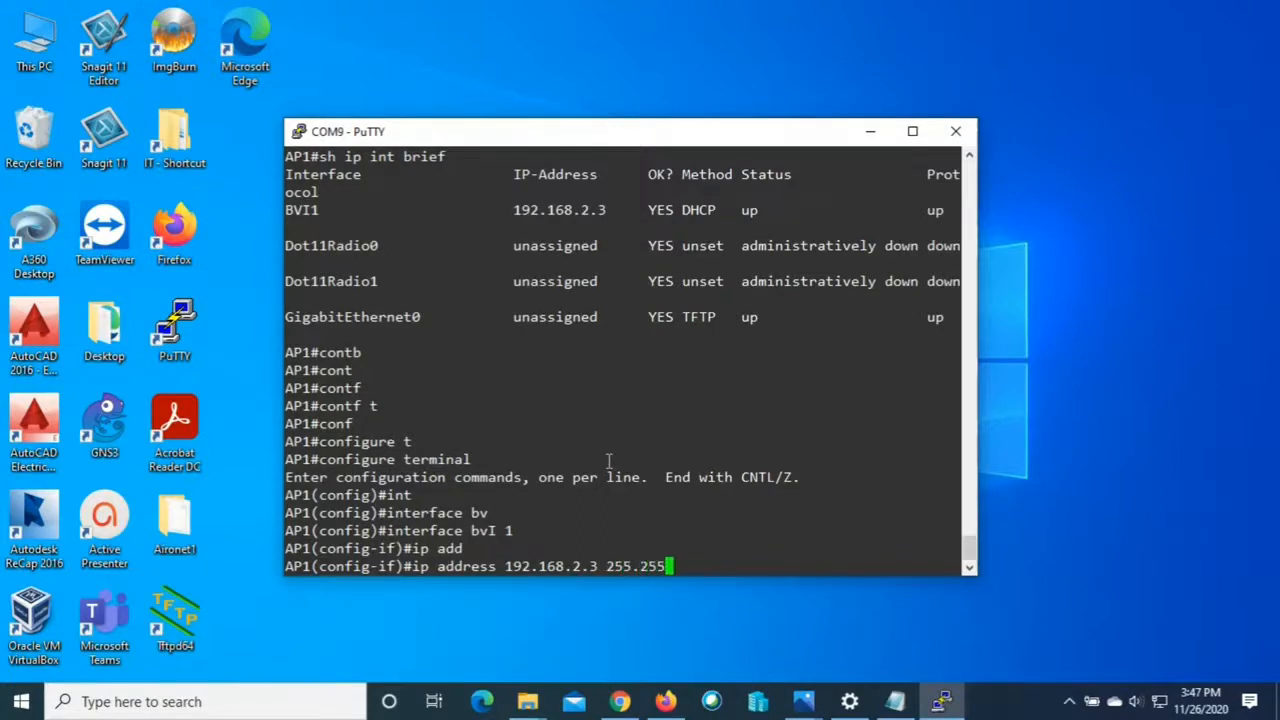
key(Return)
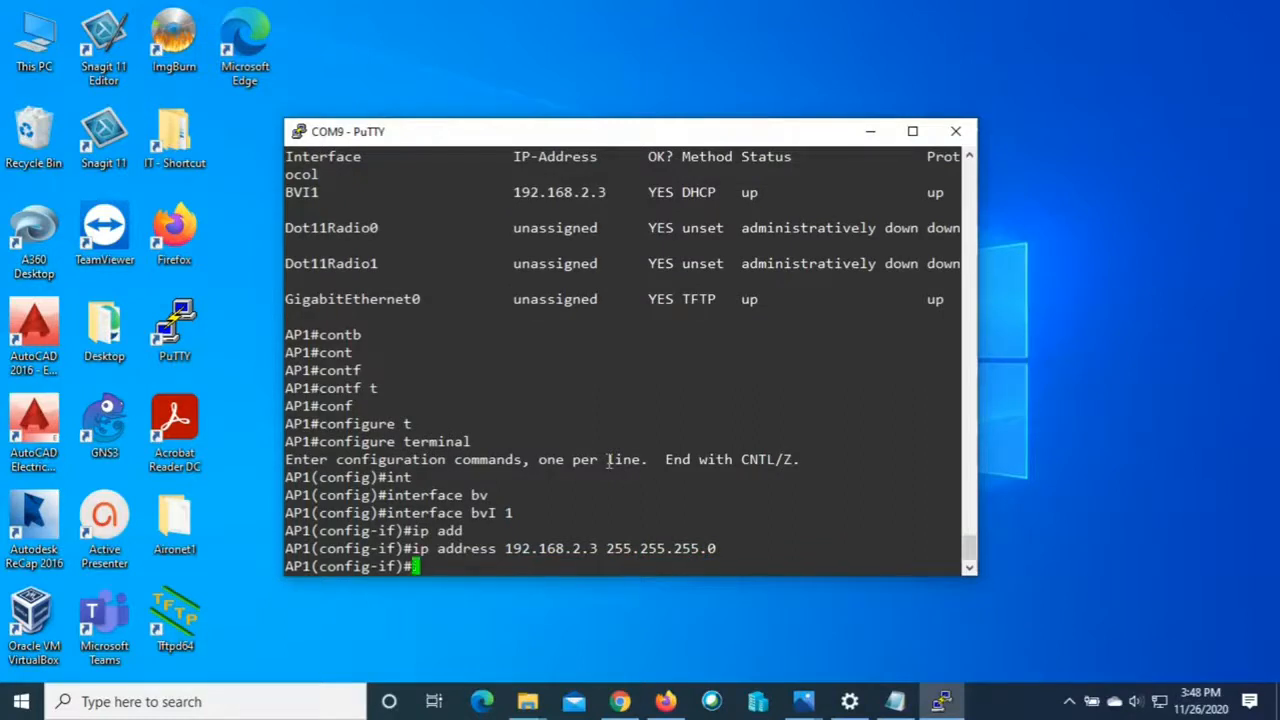
text(no sh)
key(Tab)
key(Return)
Exit configuration mode and check the BVI1 address assignment with sh ip int brief
text(exit)
key(Return)
text(exit)
key(Return)
text(sh ip)
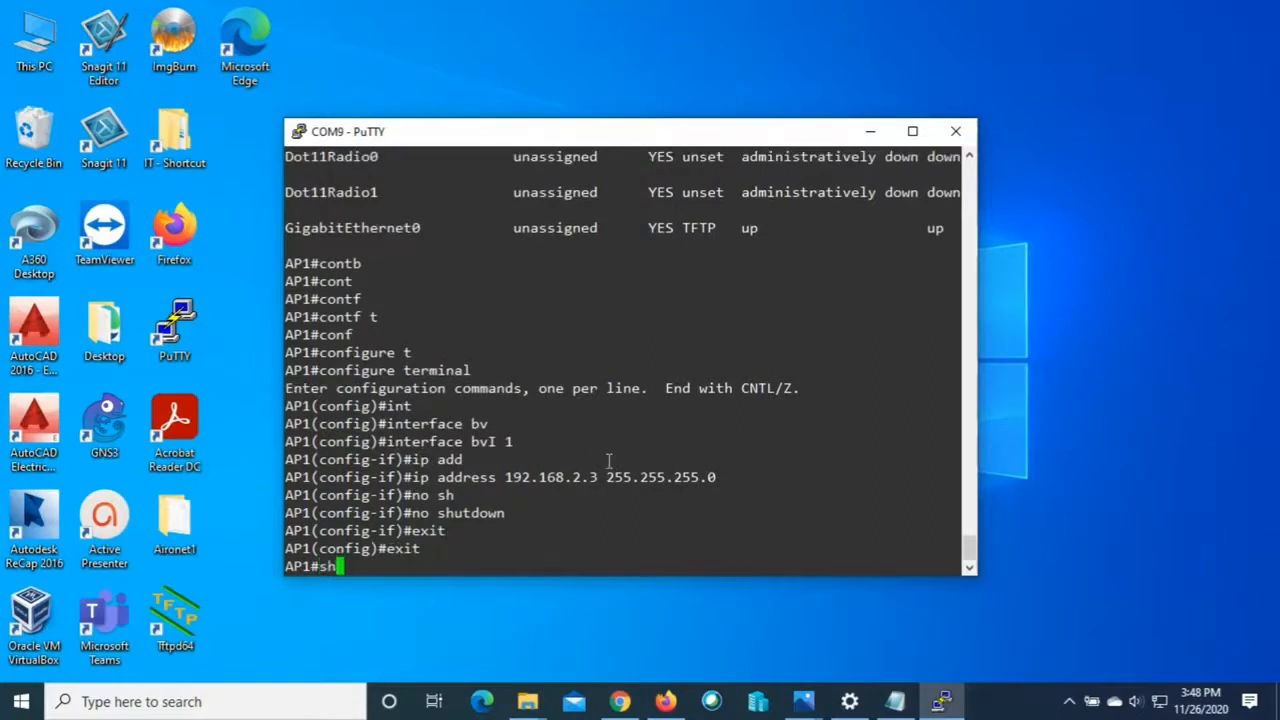
key(Return)
text(sh ip int brief)
key(Return)
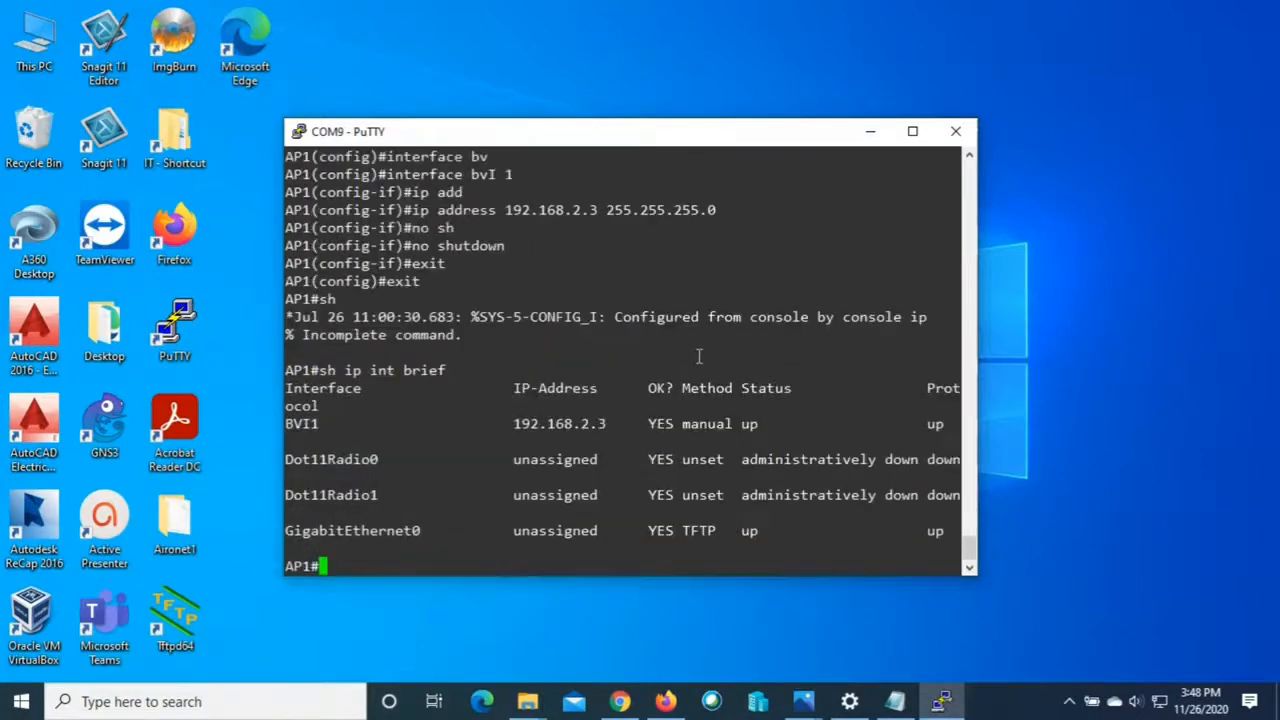
Review the web interface access step in the process.jpg image and check the BVI1 address in the COM9 console
click(804, 701)
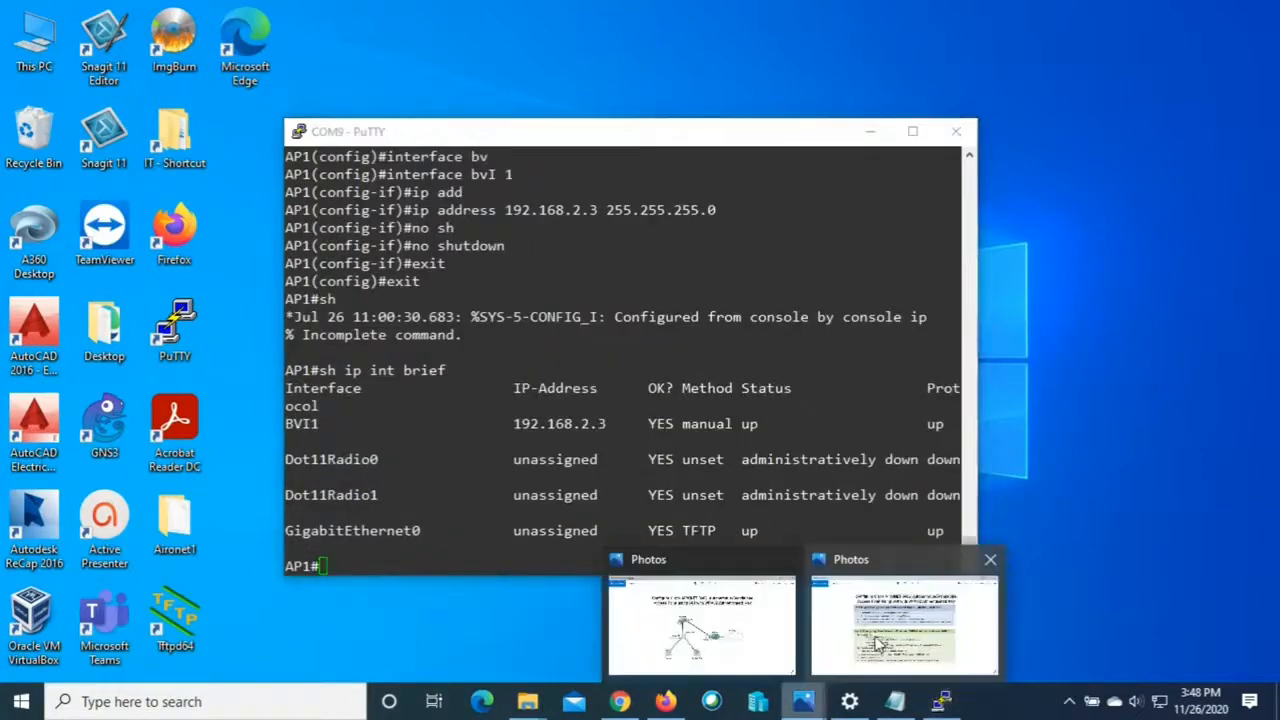
click(884, 628)
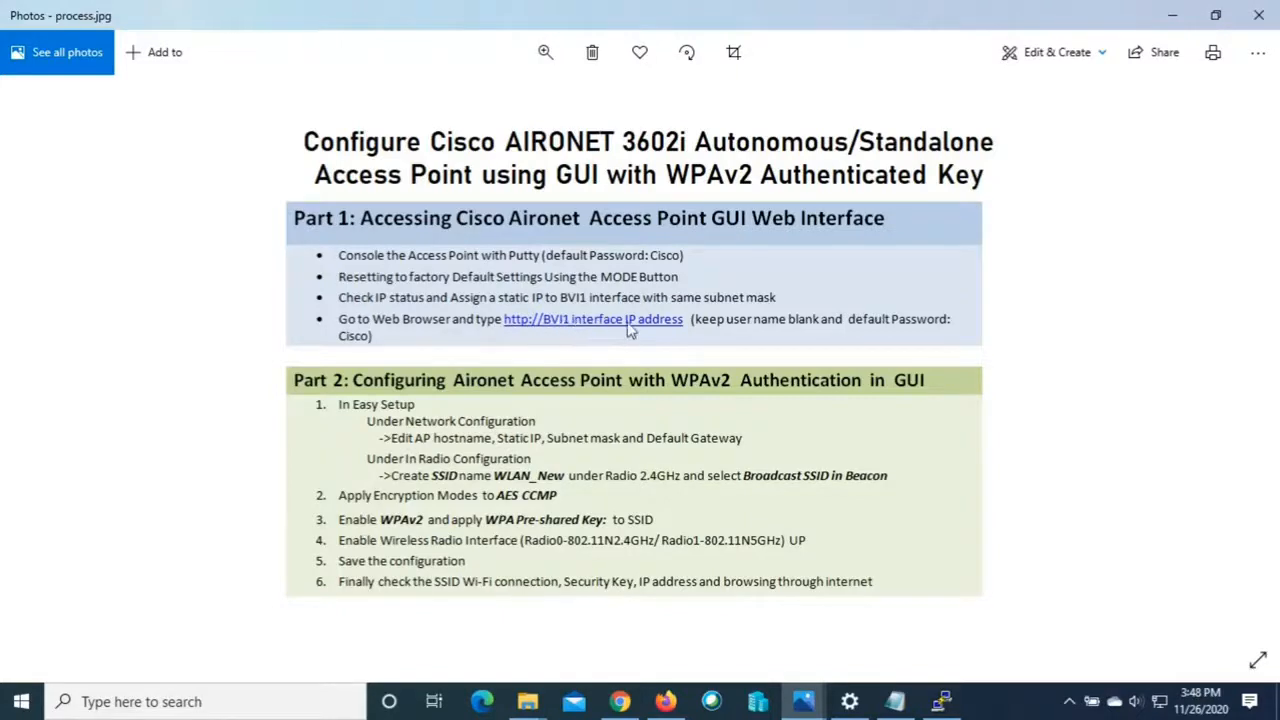
key(alt+Tab)
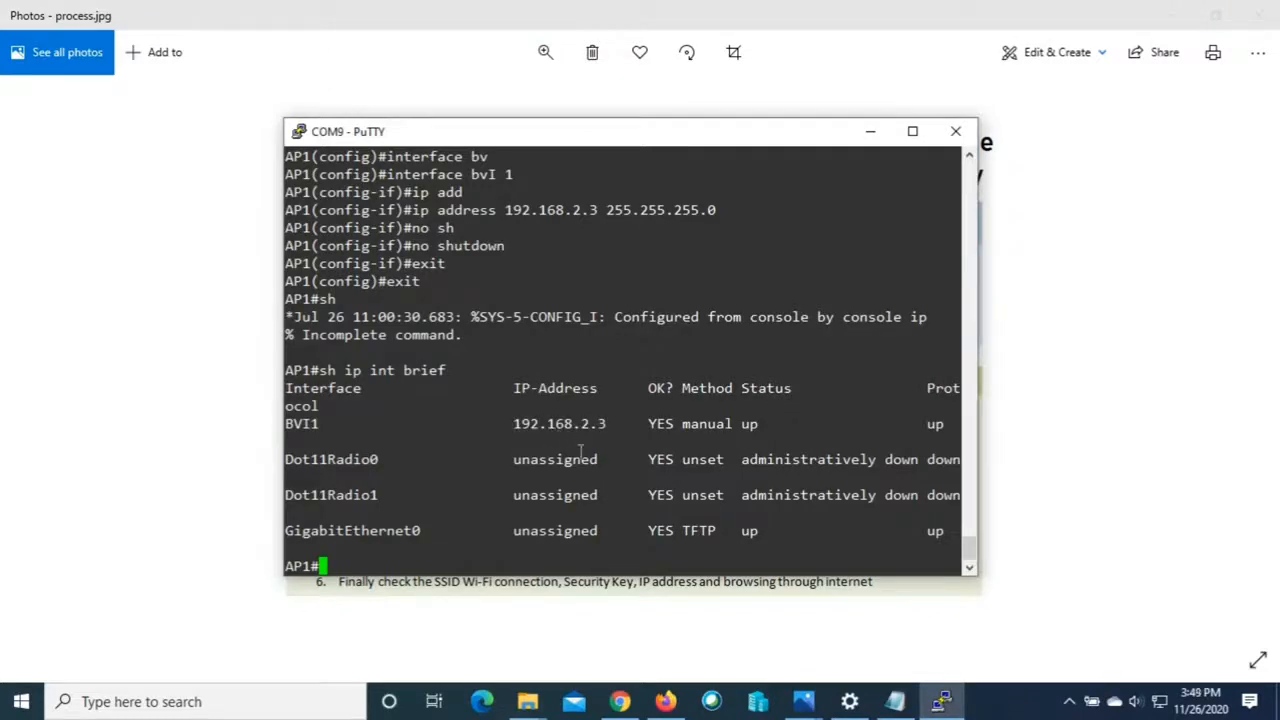
click(1166, 14)
click(620, 701)
click(397, 50)
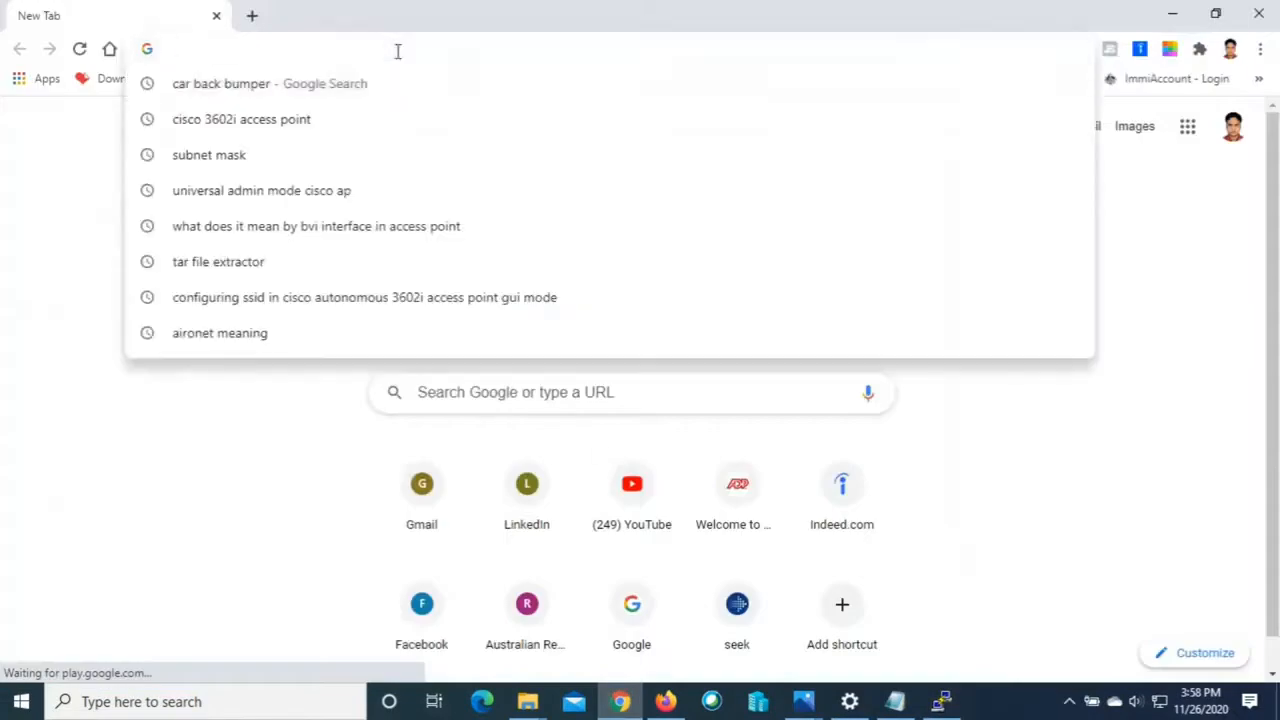
text(http:)
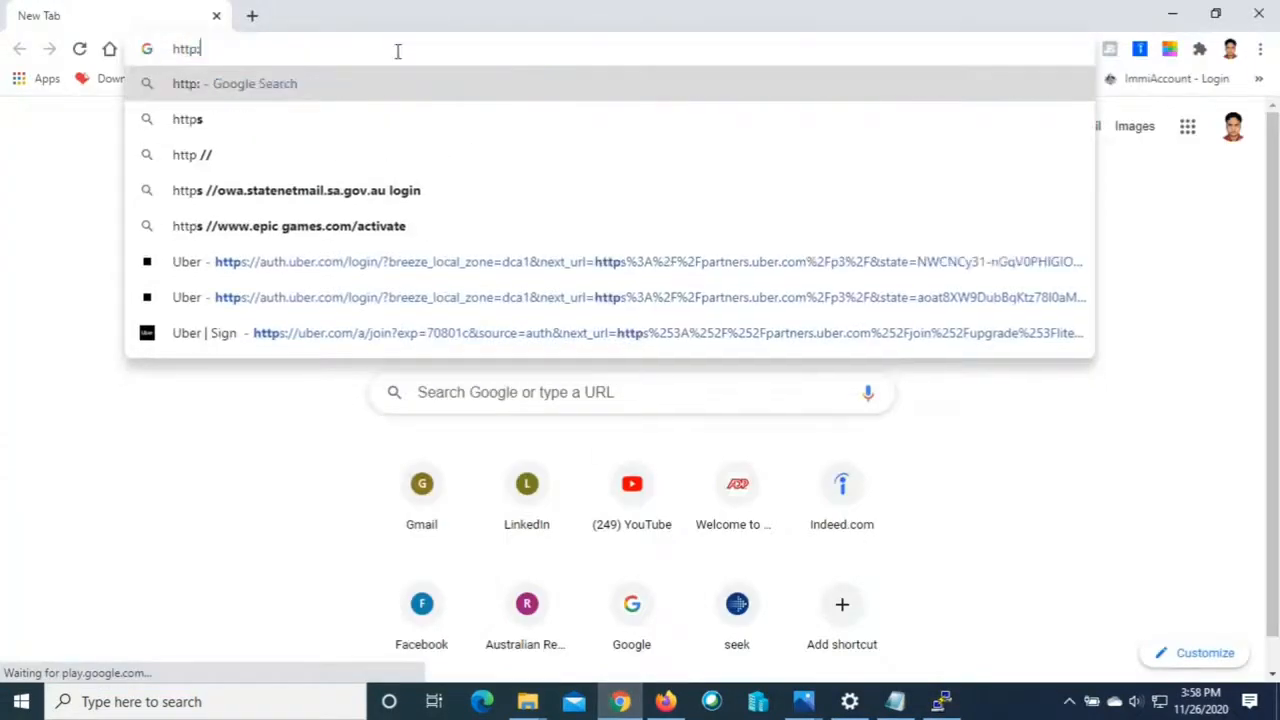
text(//192.1)
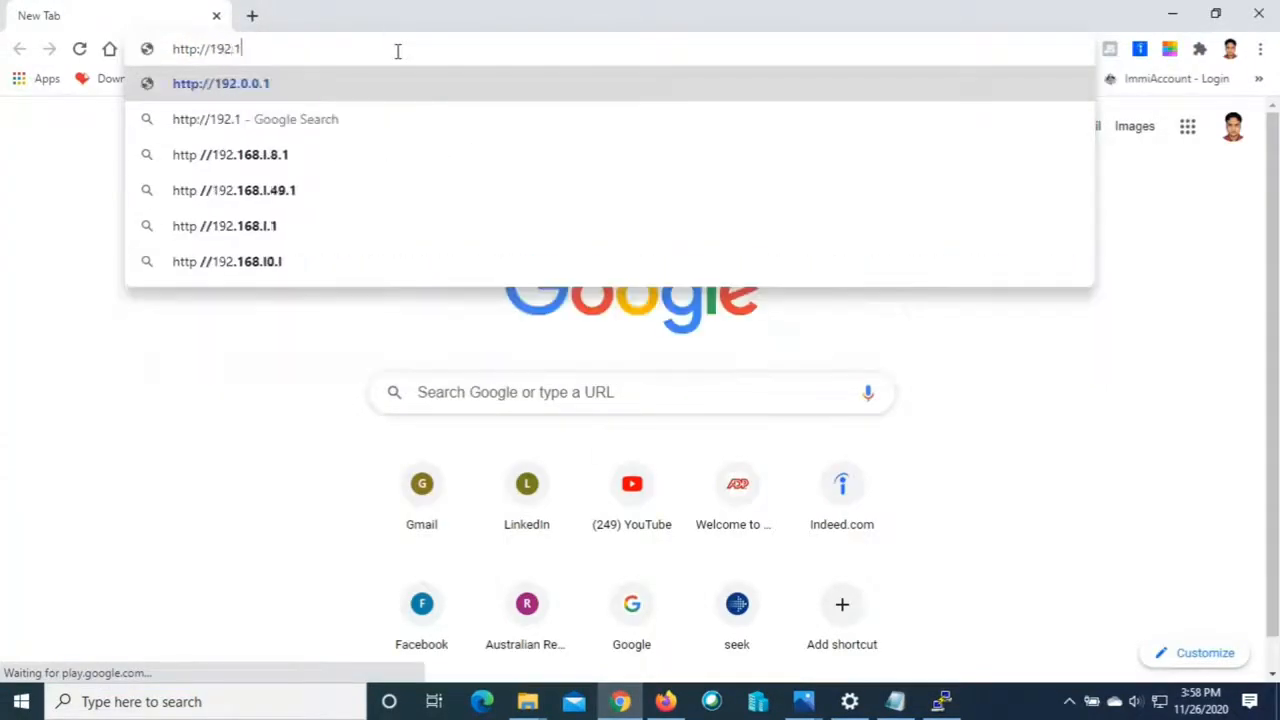
text(68.2.3)
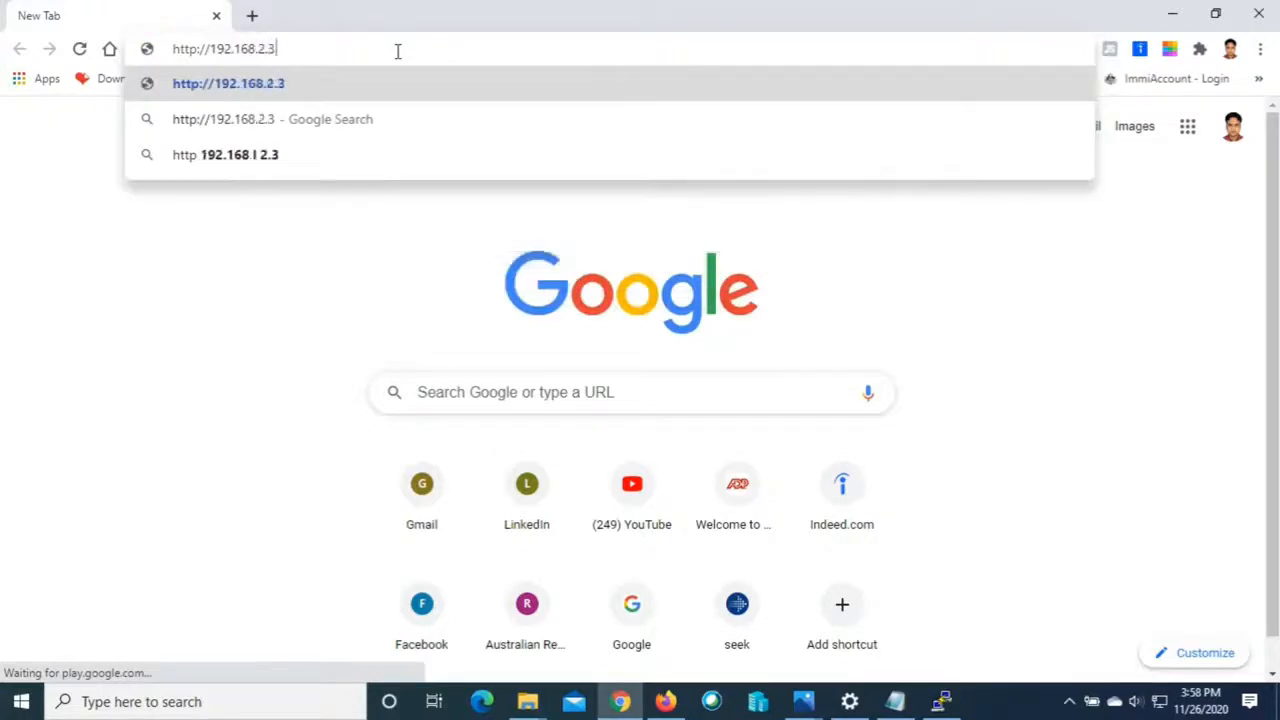
key(Return)
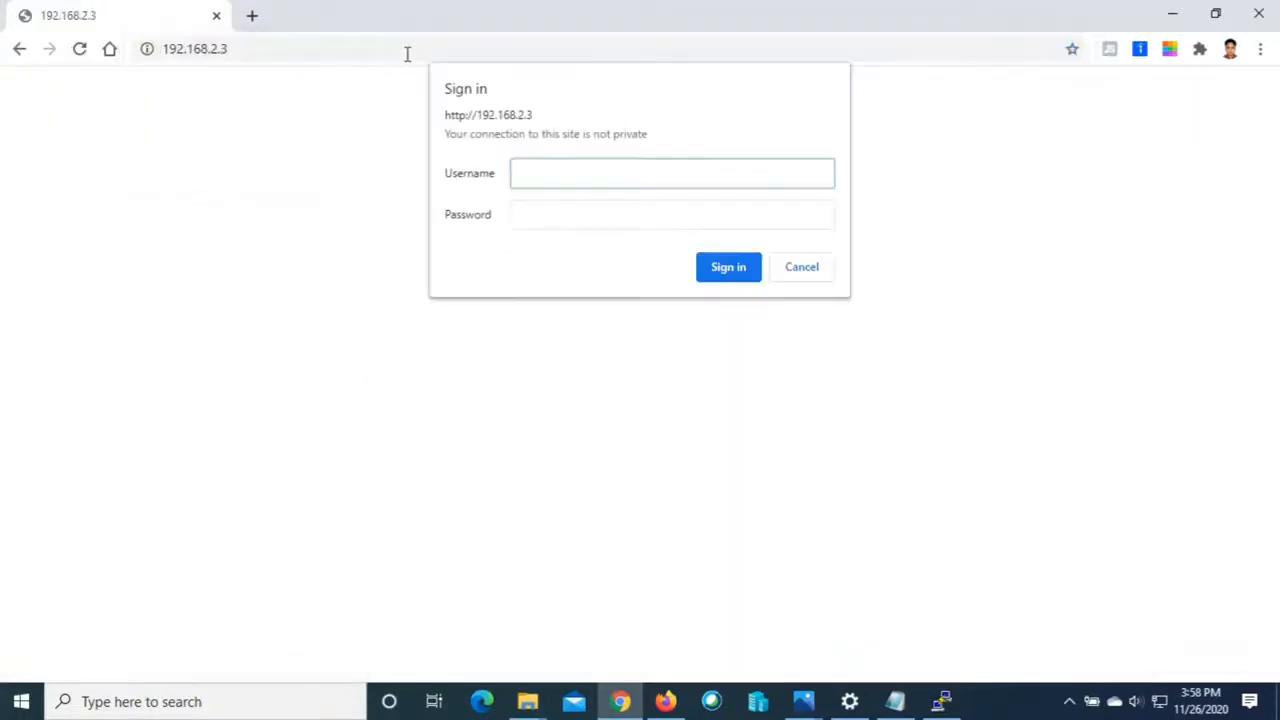
Sign in to the access point's web interface with a blank username and the default password
click(540, 216)
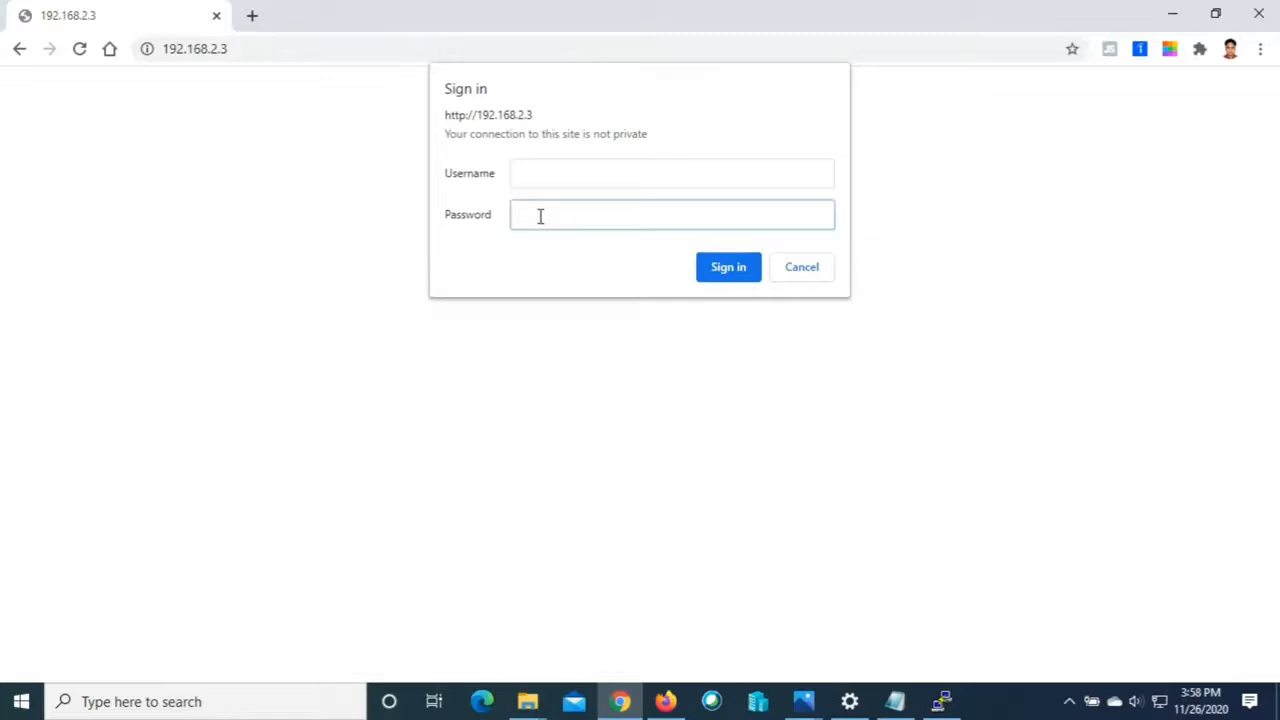
text(•••)
click(725, 272)
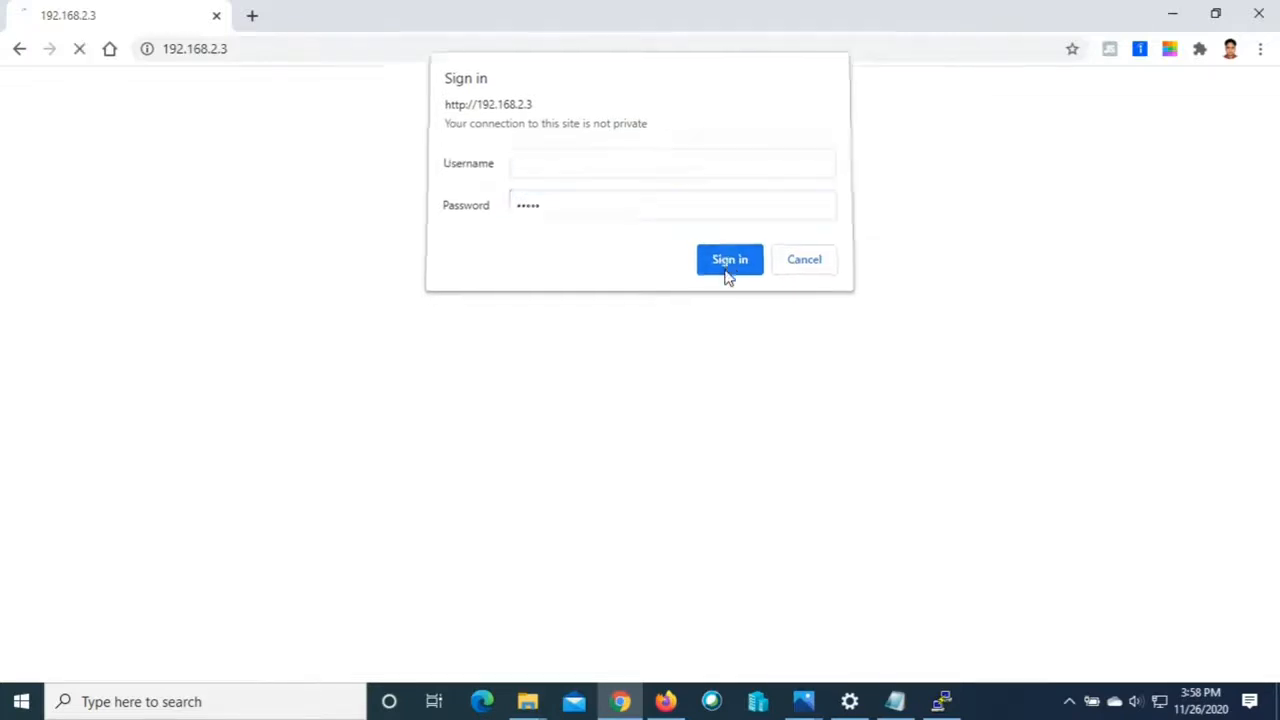
click(1073, 77)
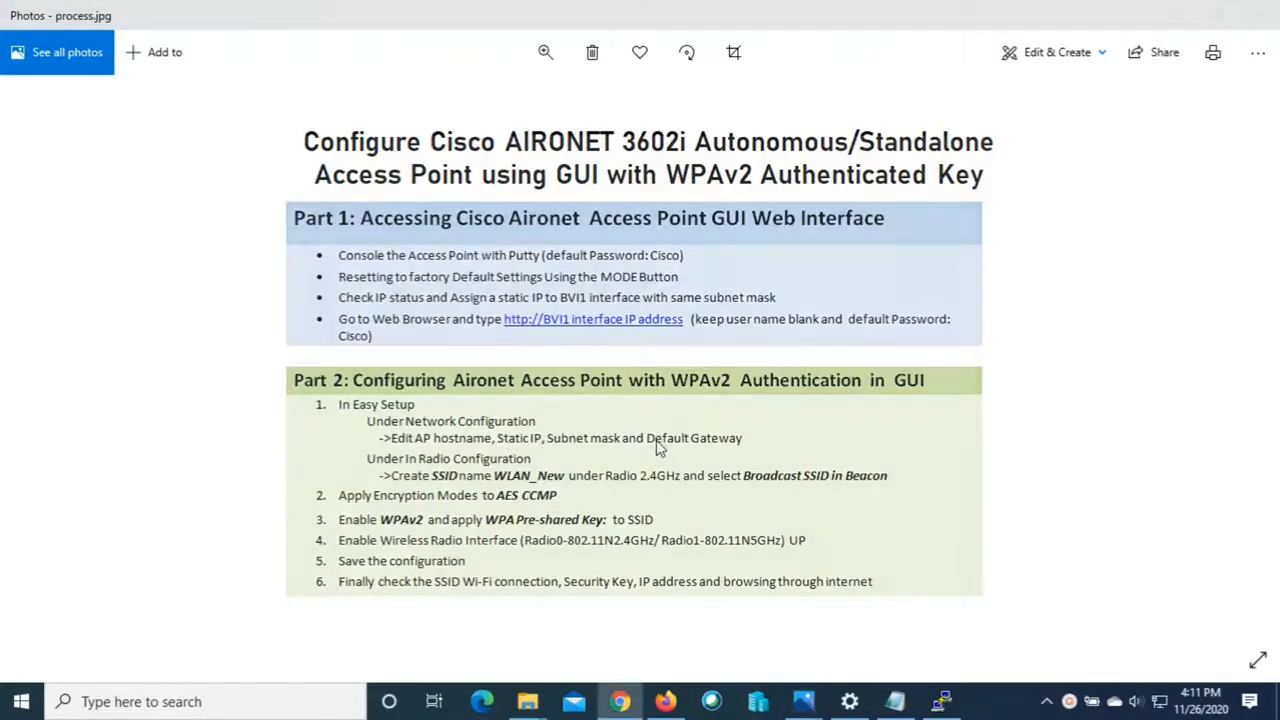
Open the Easy Setup network configuration in the access point's web interface and set the host name to AP_New
key(alt+Tab)
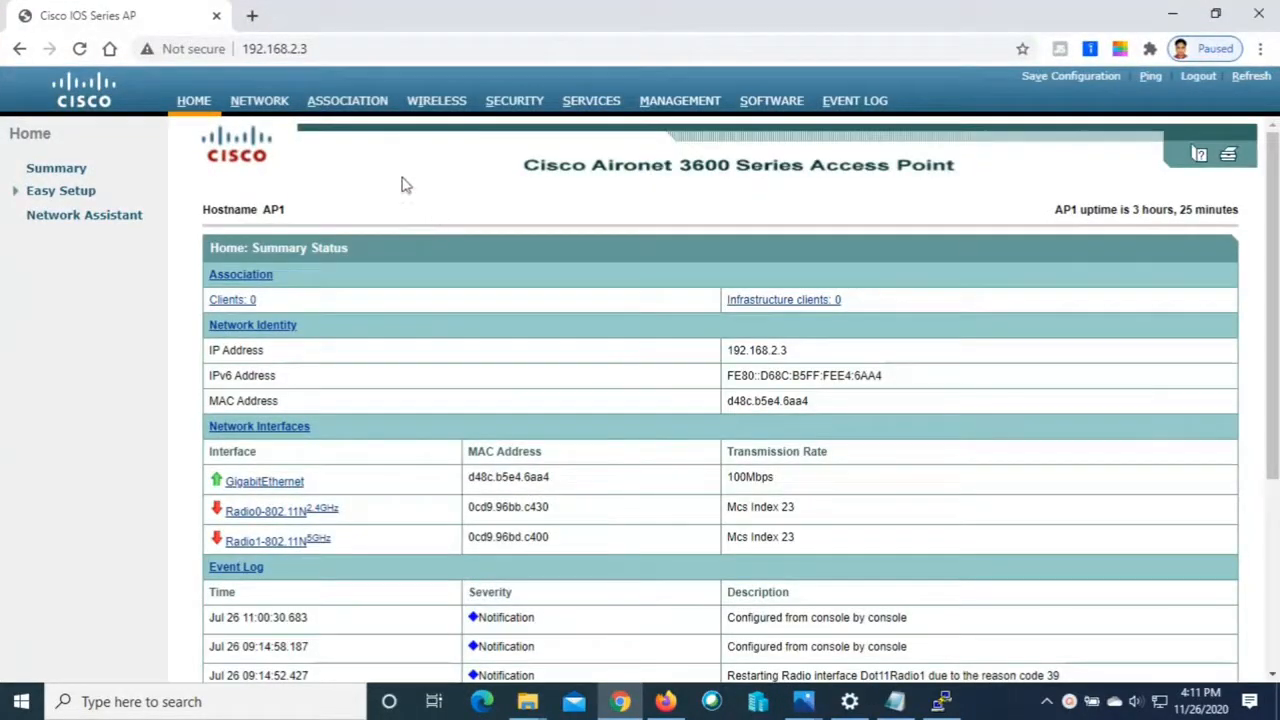
click(45, 193)
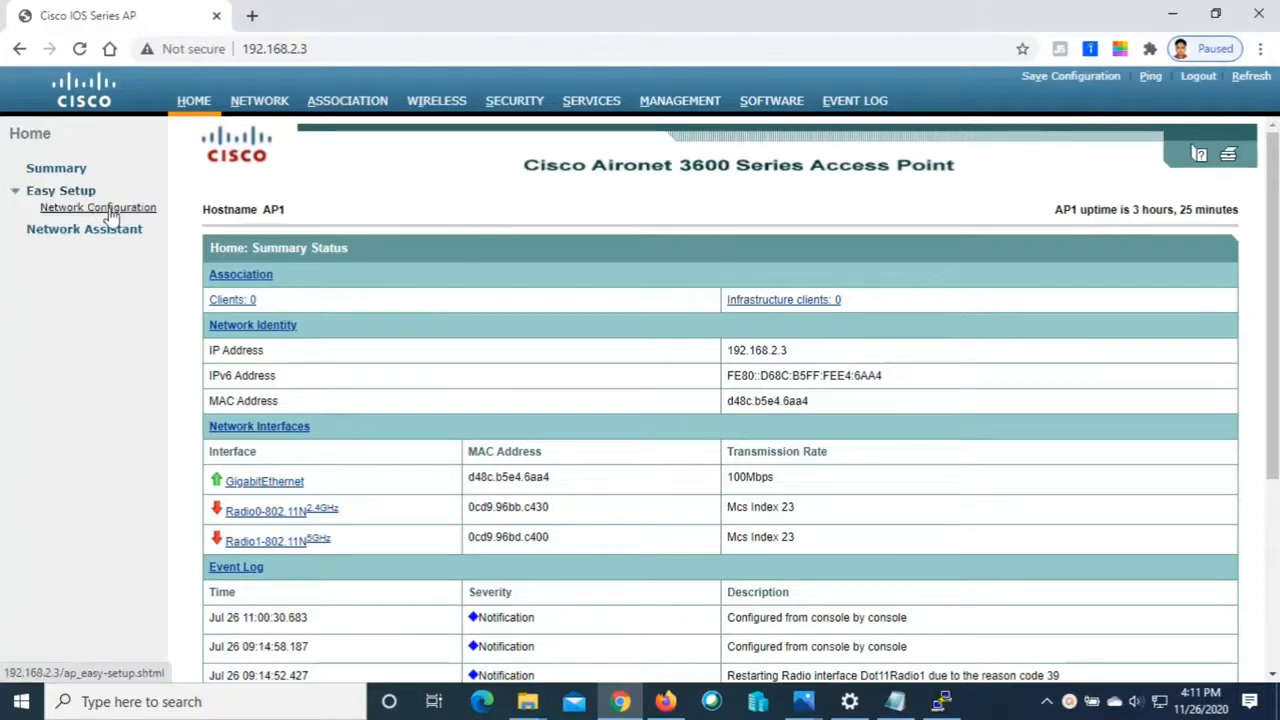
click(112, 212)
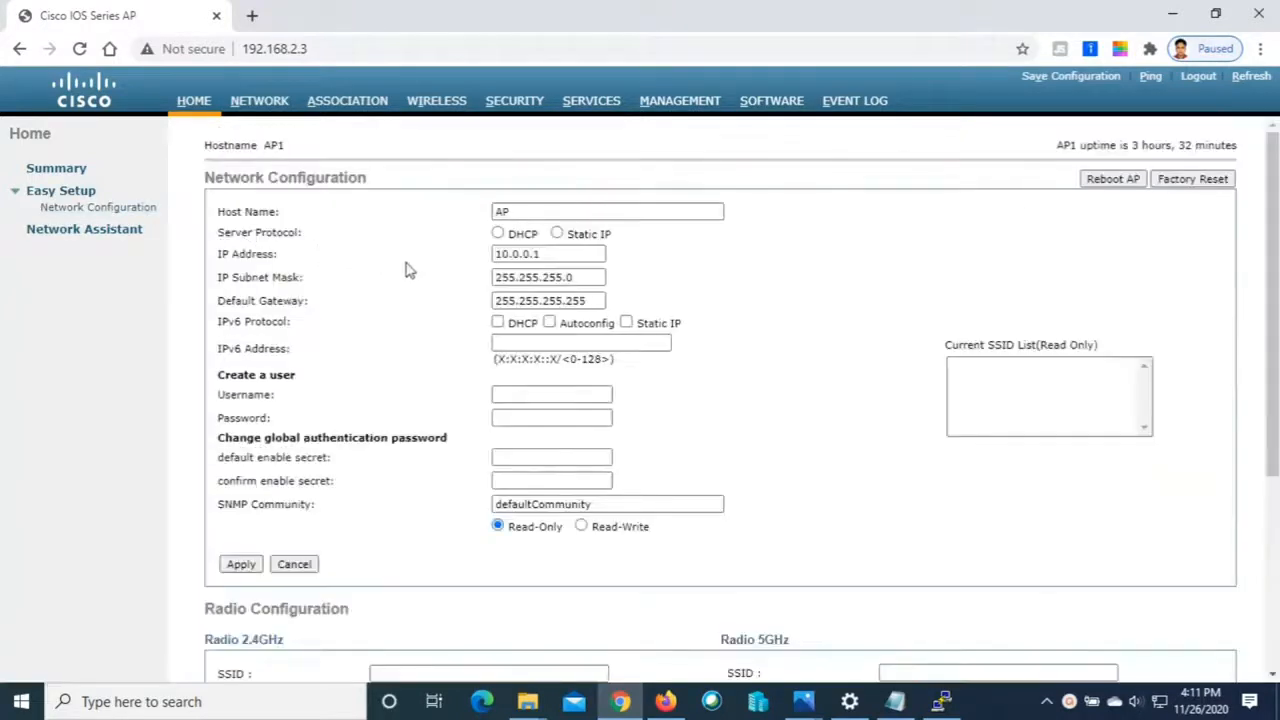
click(522, 211)
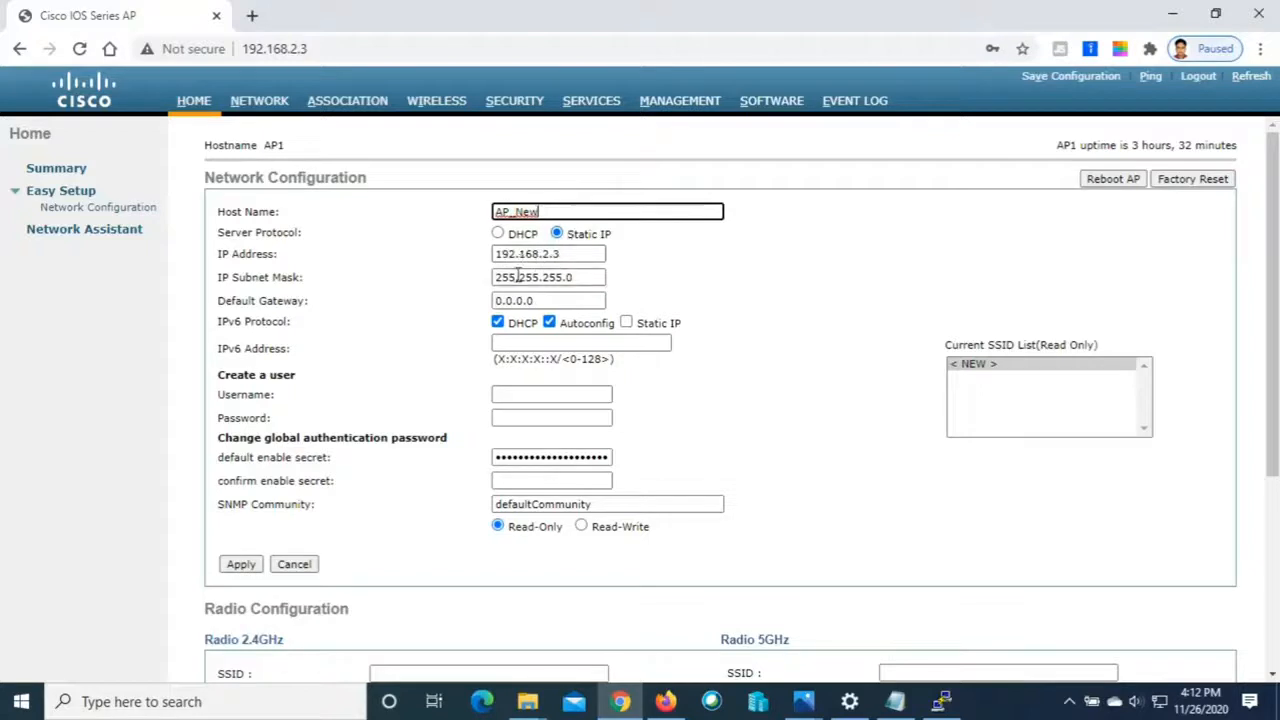
Set the default gateway to 192.168.2.1, apply the network configuration and dismiss the browser's offer to save the password
click(579, 281)
drag(533, 300, 494, 300)
key(BackSpace)
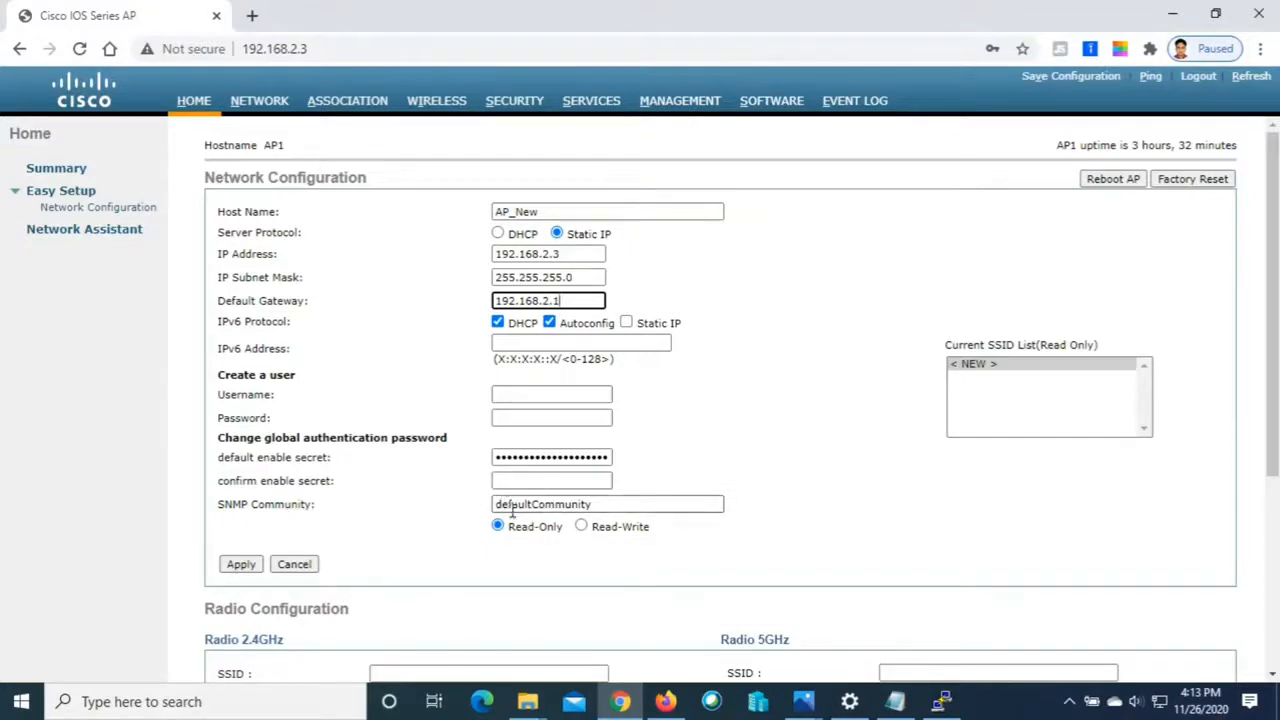
scroll(505, 520, down, 1)
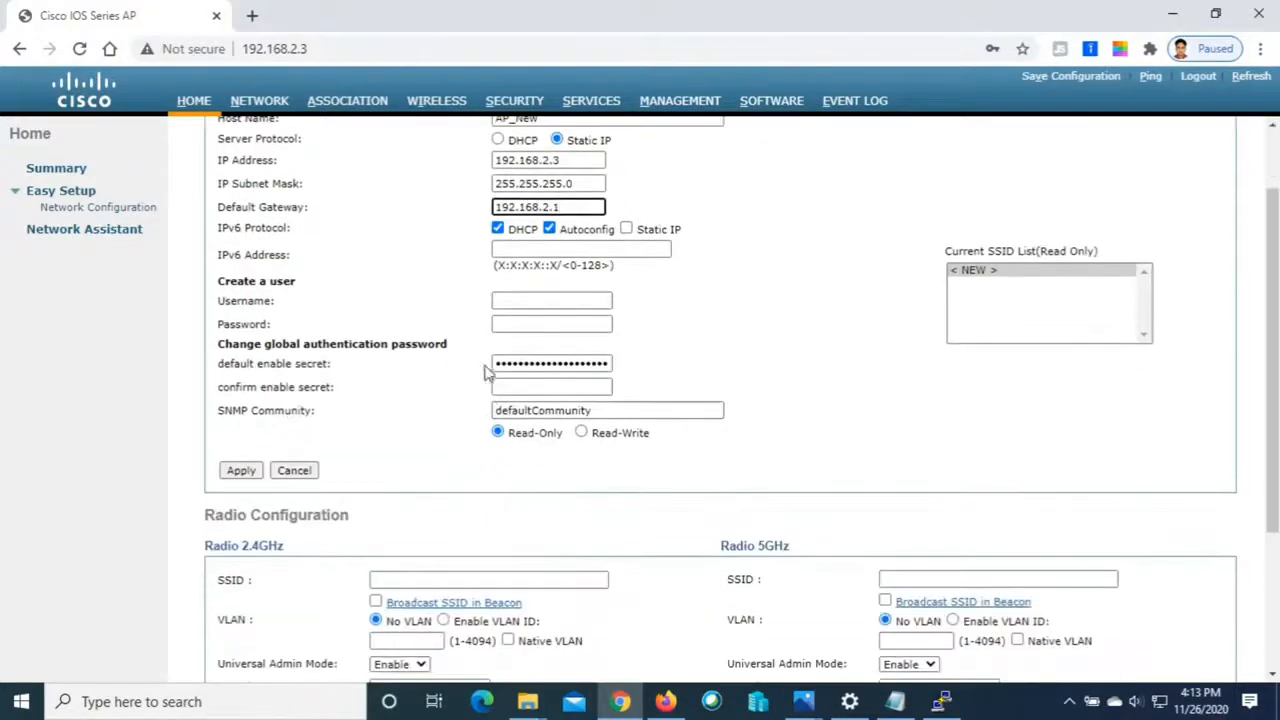
click(253, 476)
click(730, 190)
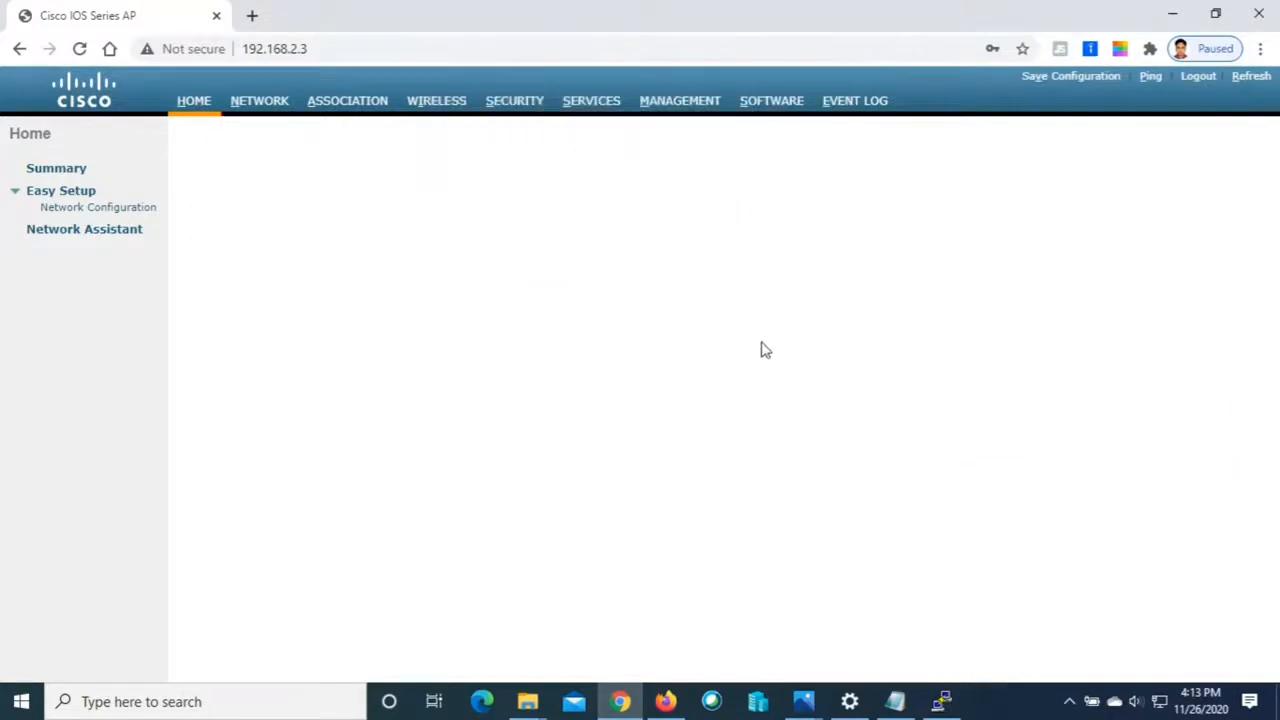
click(1024, 81)
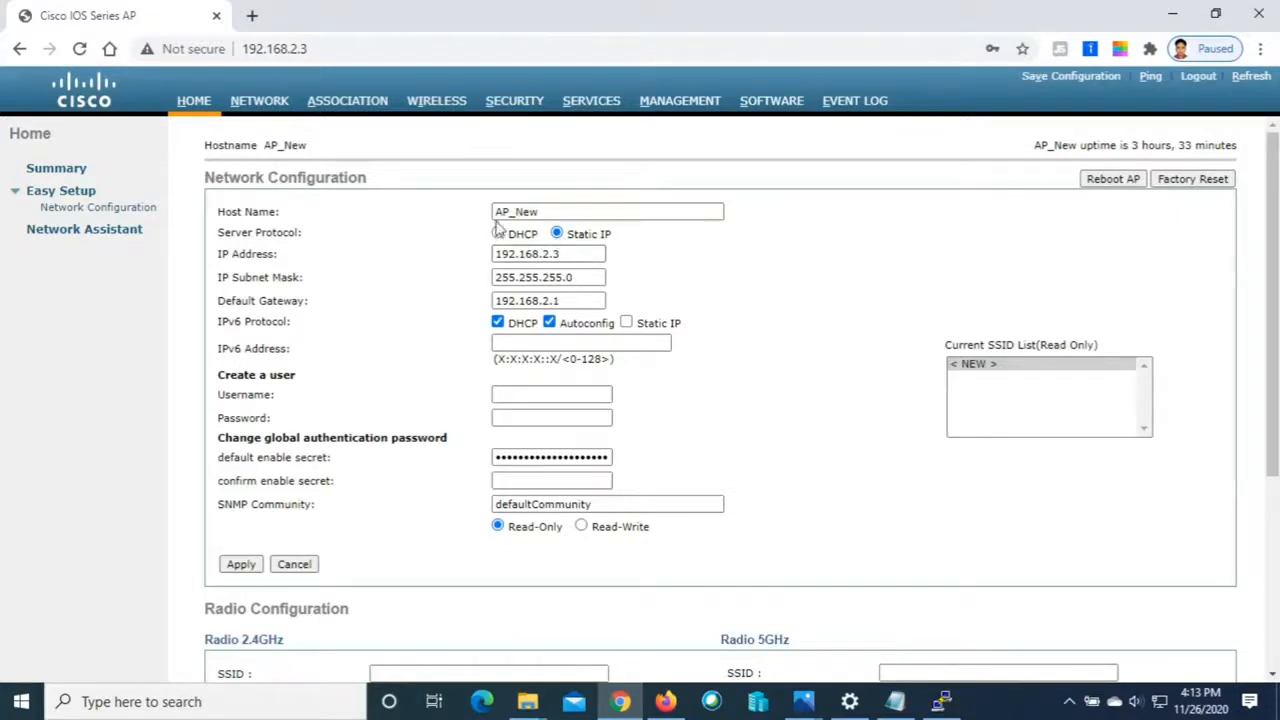
Under Radio 2.4GHz, enter the SSID WLAN_New, enable broadcasting it in the beacon and set Universal Admin Mode to Disable
scroll(614, 402, down, 2)
scroll(625, 408, up, 2)
key(alt+Tab)
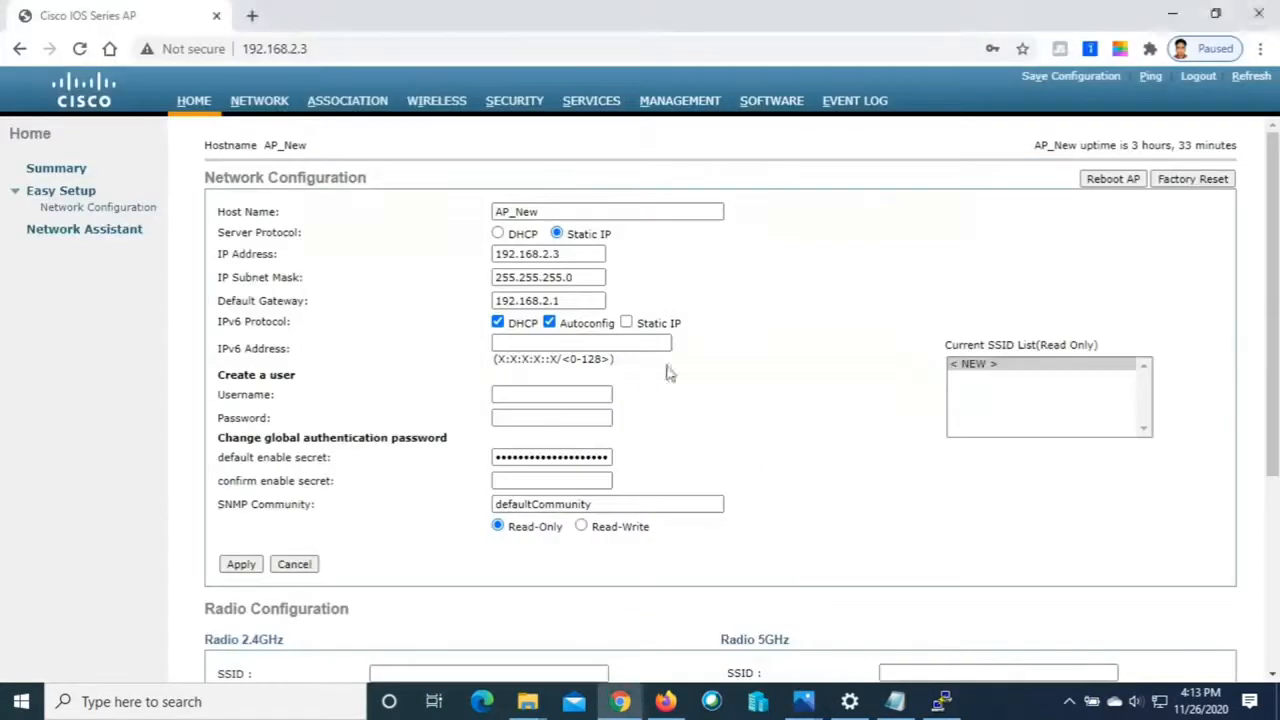
scroll(730, 397, down, 1)
scroll(723, 400, up, 1)
scroll(726, 402, down, 1)
scroll(725, 402, down, 2)
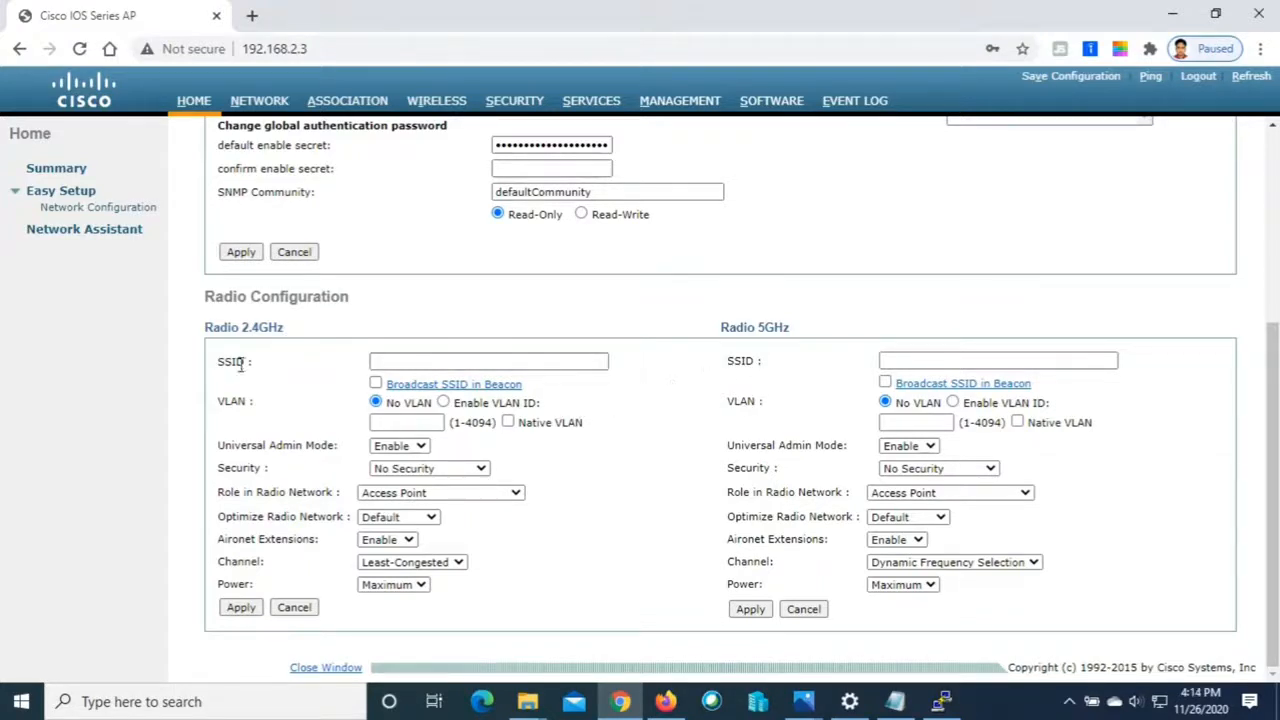
click(388, 363)
click(404, 447)
click(407, 477)
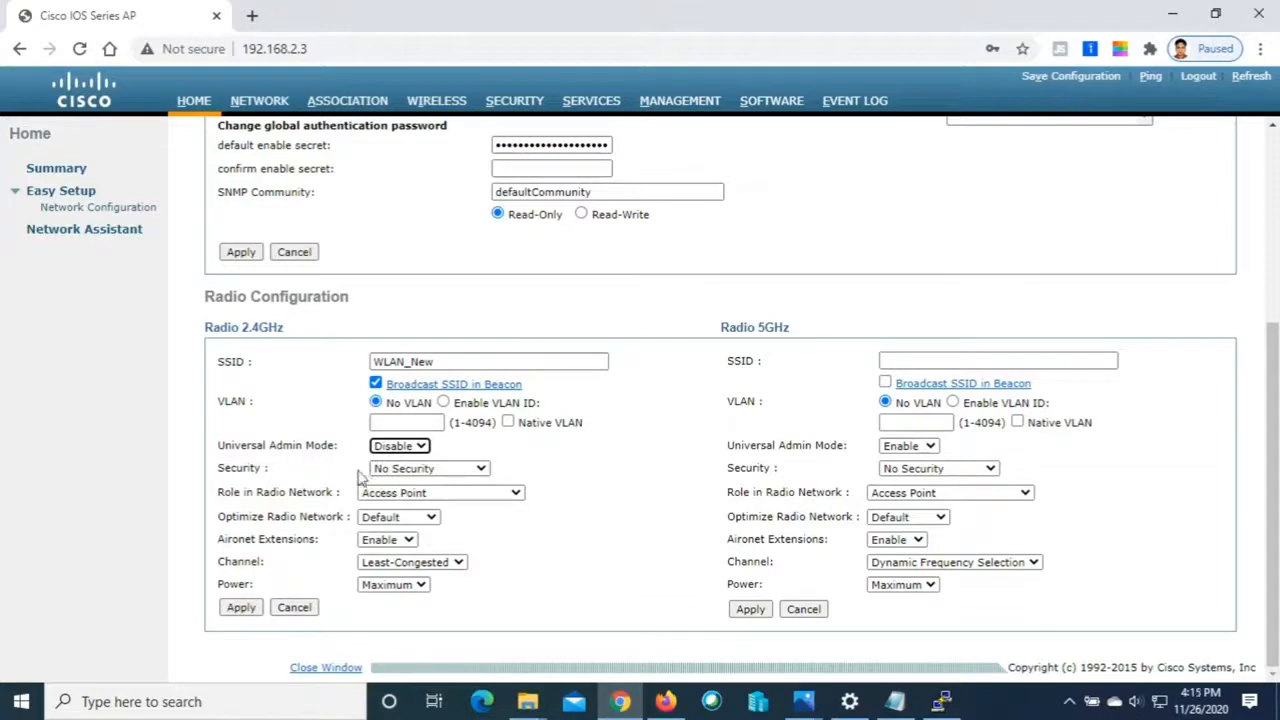
Keep Access Point as the 2.4GHz radio's network role, apply the radio settings and dismiss the browser's offer to save the password
click(430, 493)
click(430, 493)
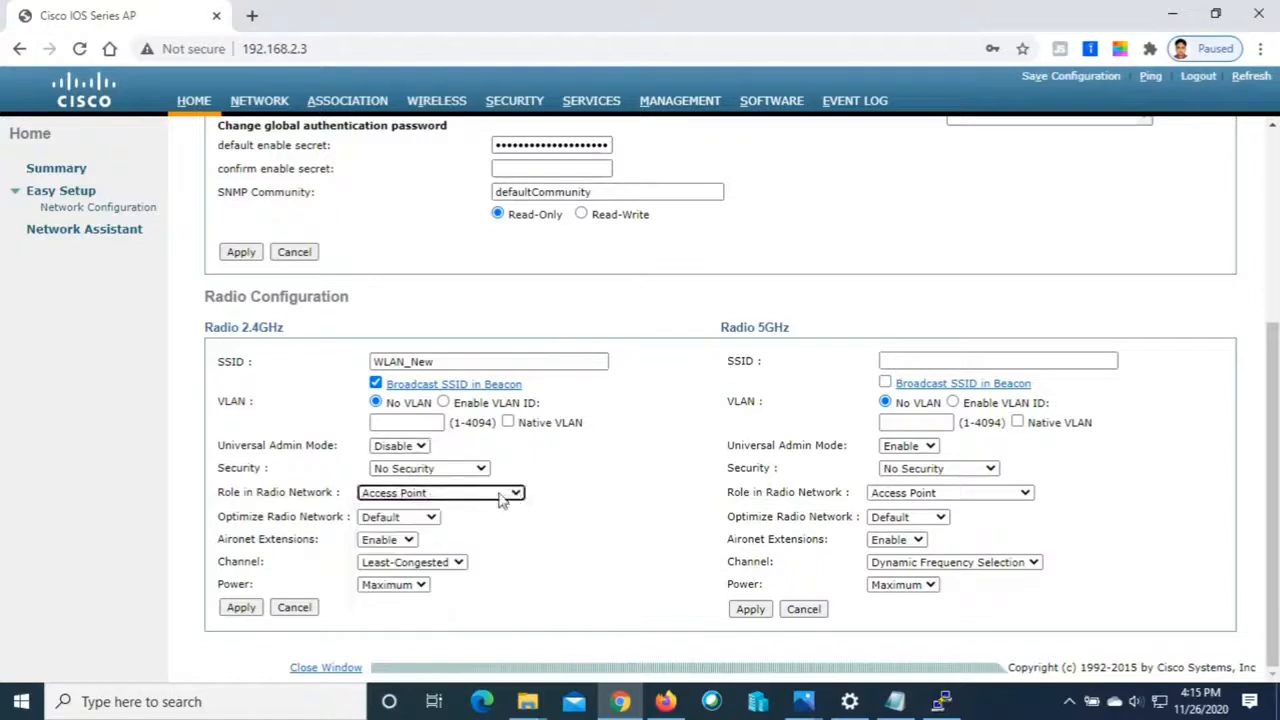
click(241, 608)
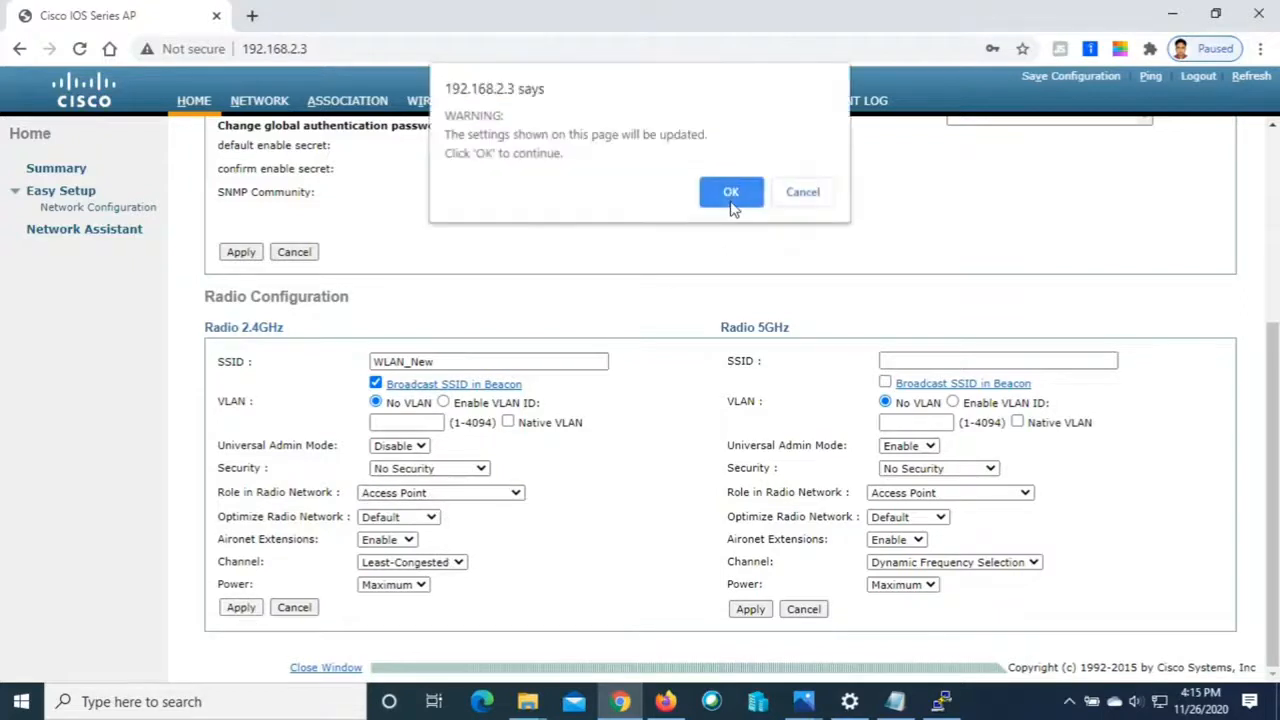
click(731, 191)
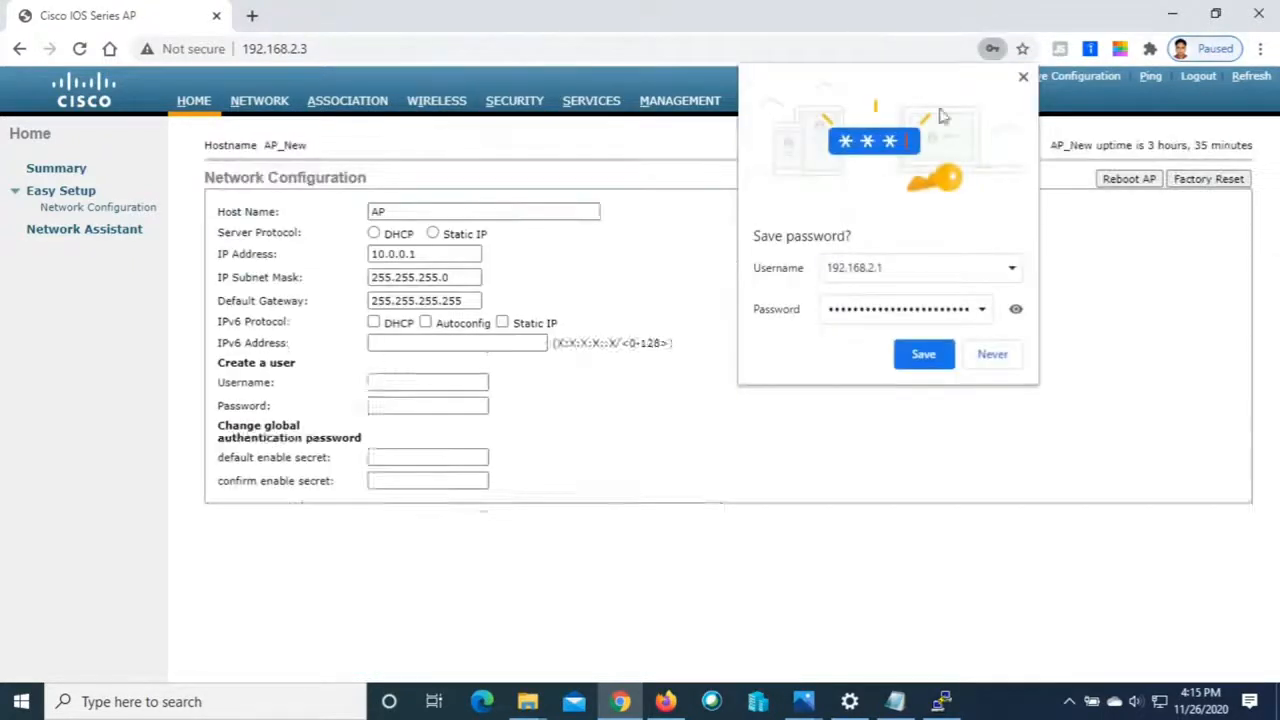
click(1023, 78)
Check the current SSID list in Easy Setup and inspect WLAN_New's properties in the security SSID Manager
scroll(755, 431, down, 3)
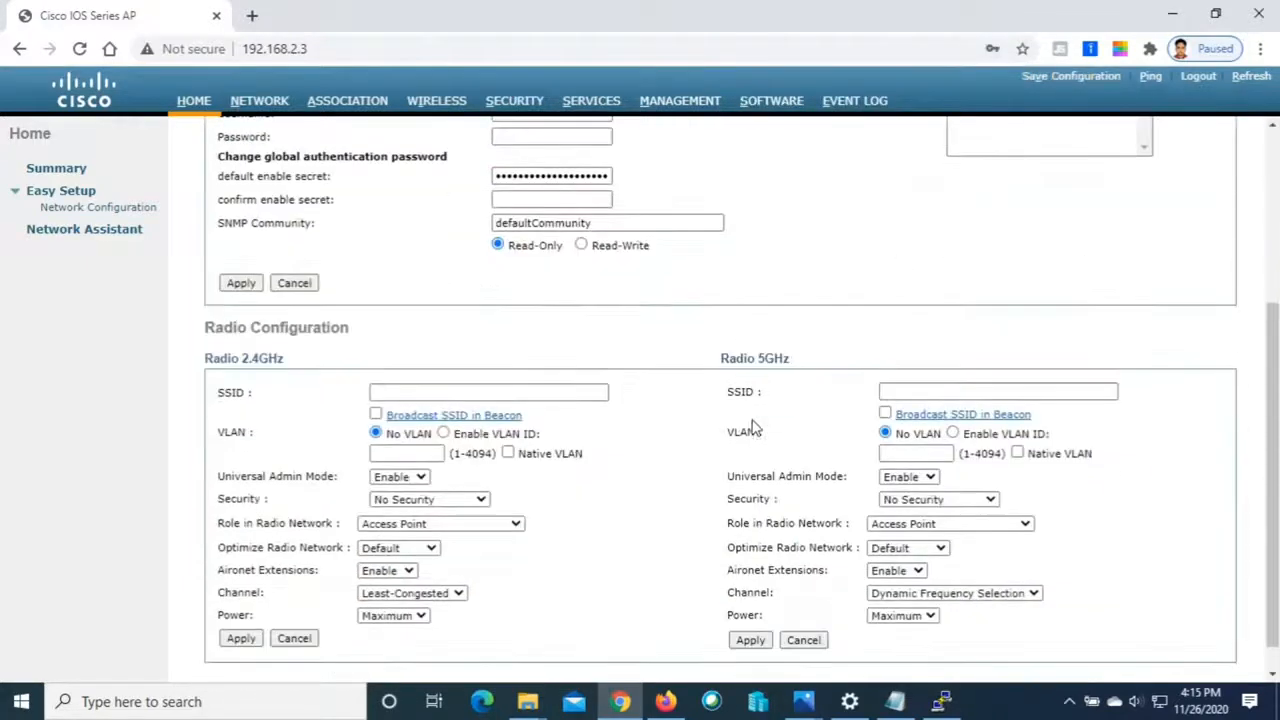
scroll(670, 472, up, 3)
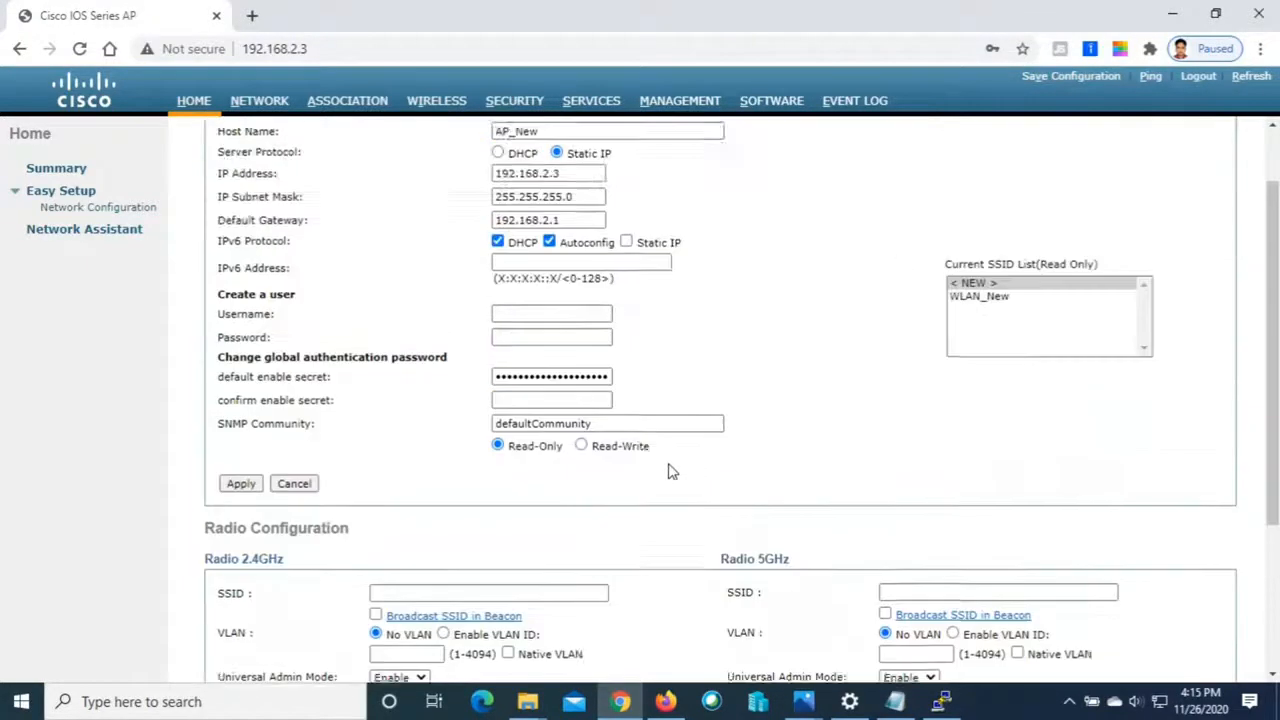
click(514, 104)
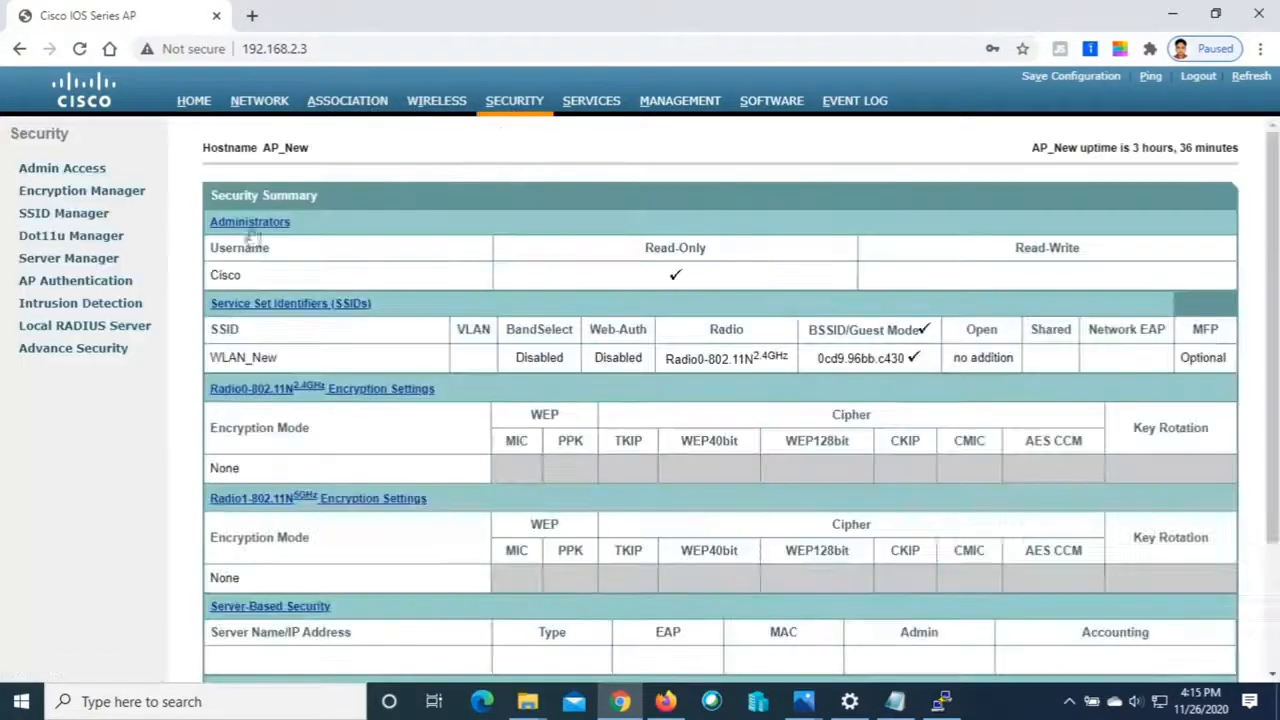
click(63, 213)
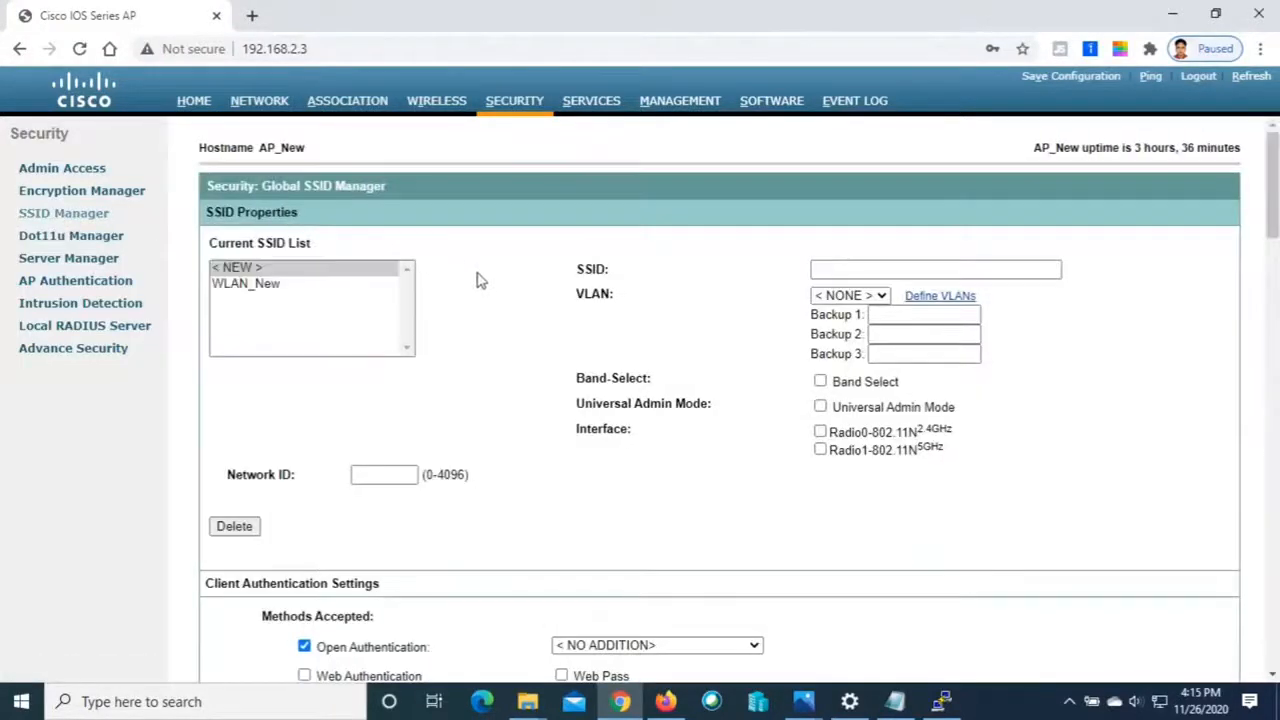
click(253, 287)
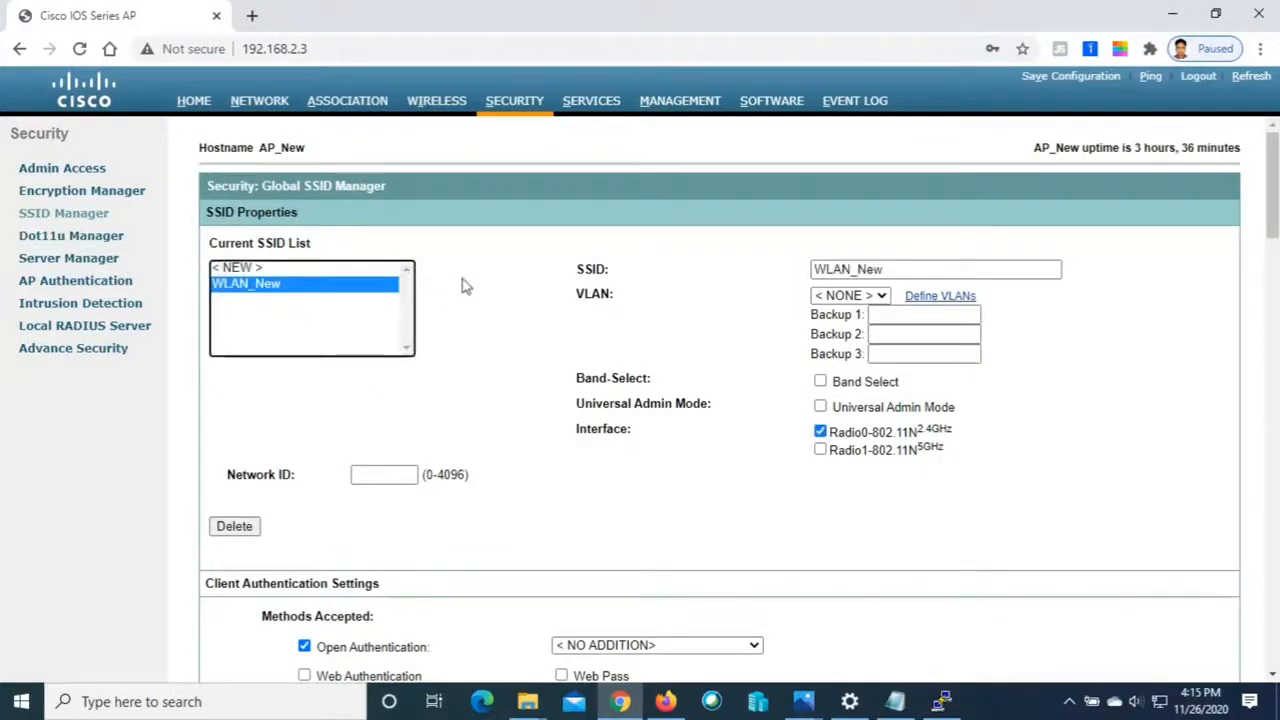
scroll(300, 310, down, 1)
scroll(310, 311, up, 1)
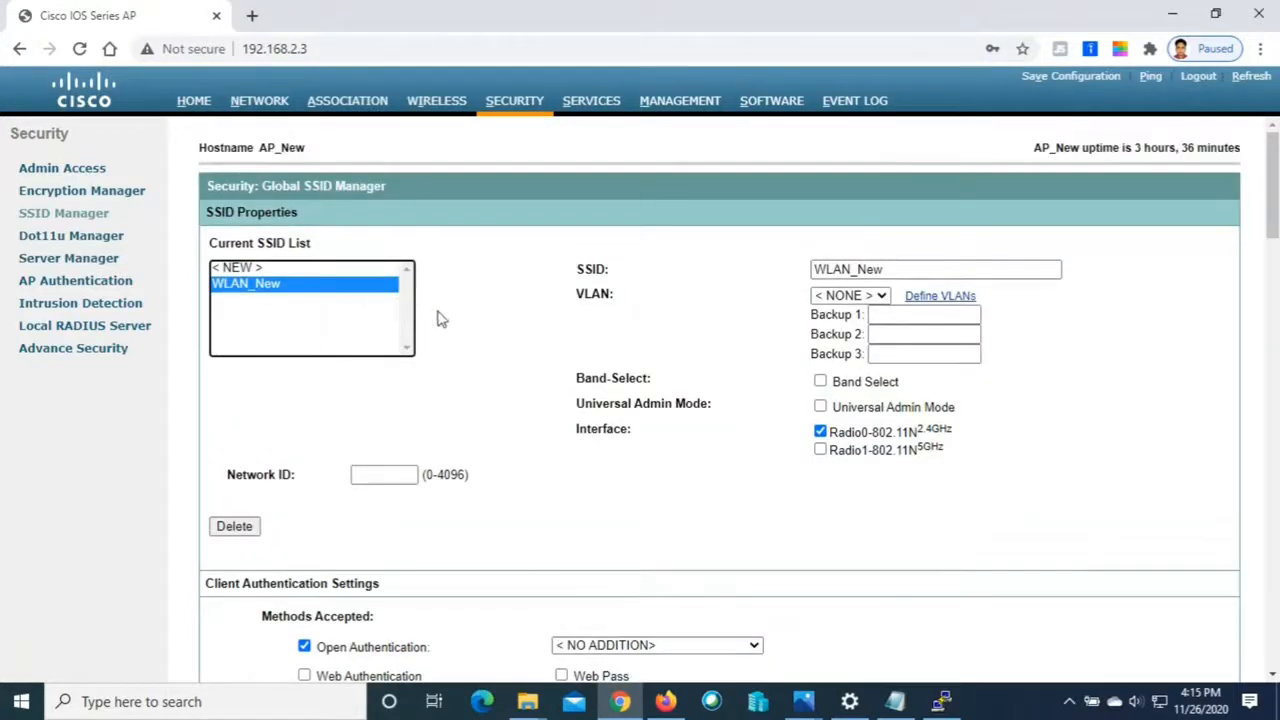
Consult the encryption step in the process.jpg image and set the Radio0-802.11N 2.4GHz encryption mode to Cipher with AES CCMP
key(alt+Tab)
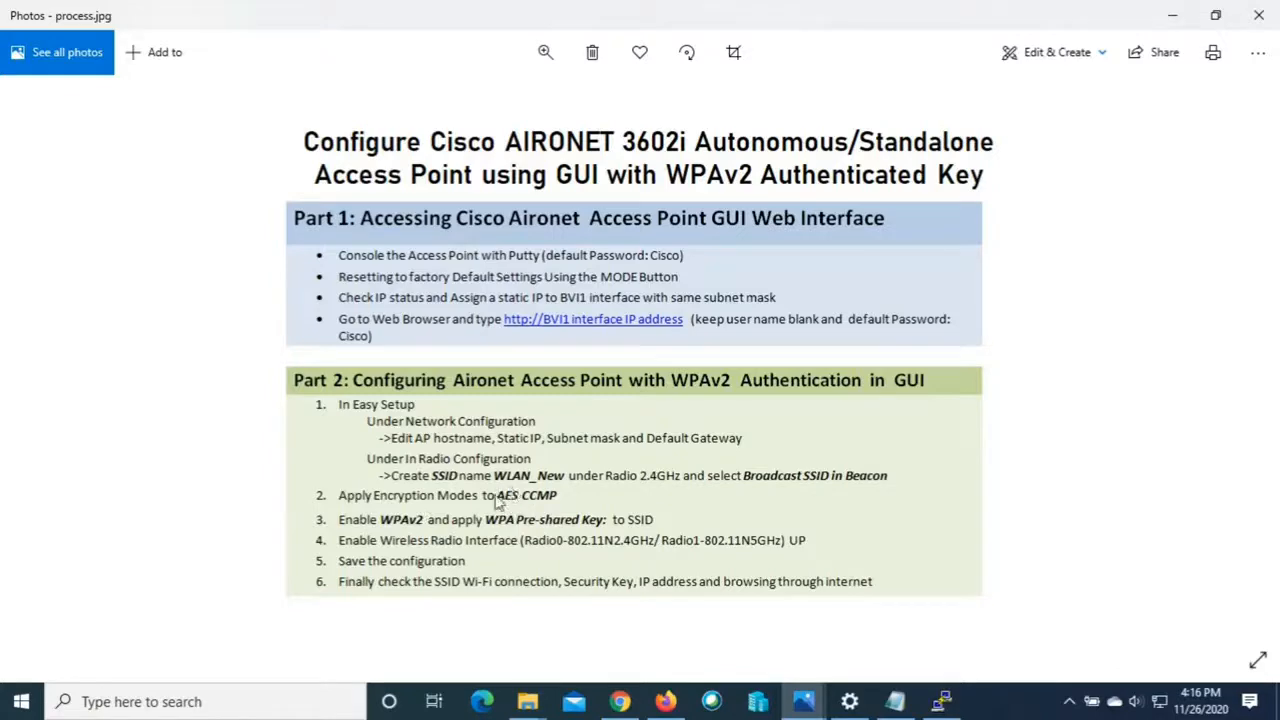
key(alt+Tab)
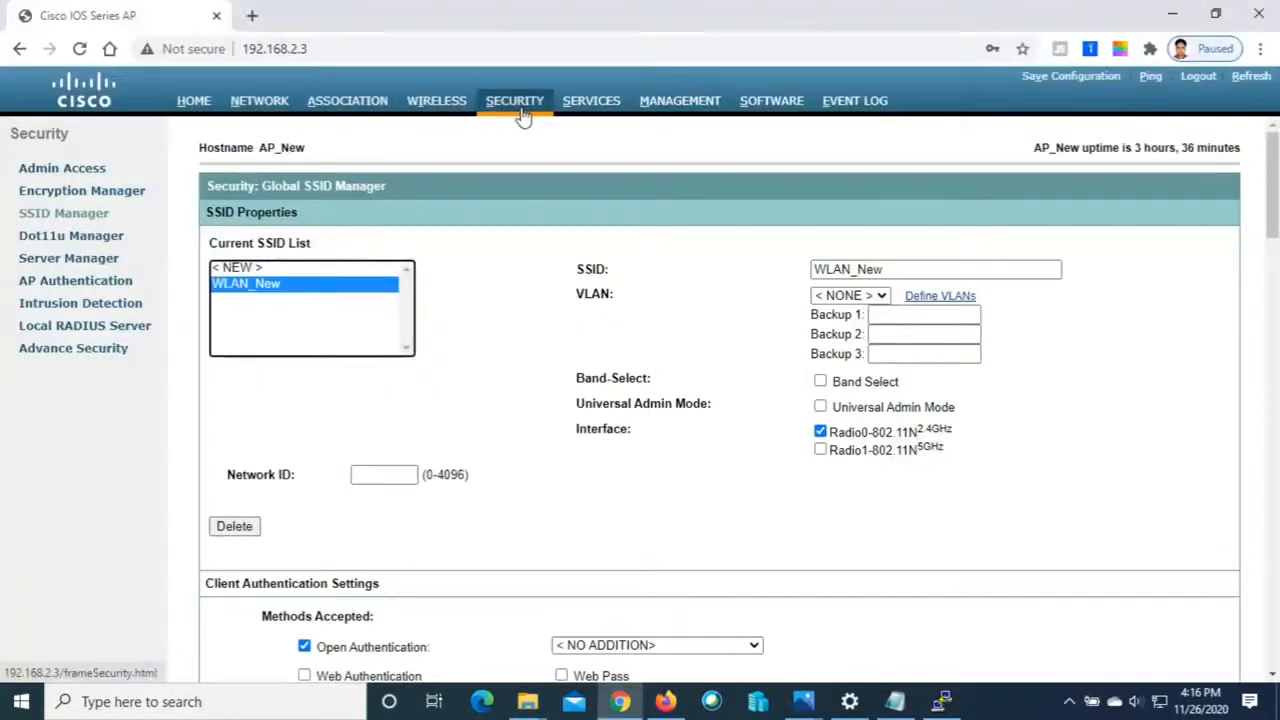
click(78, 196)
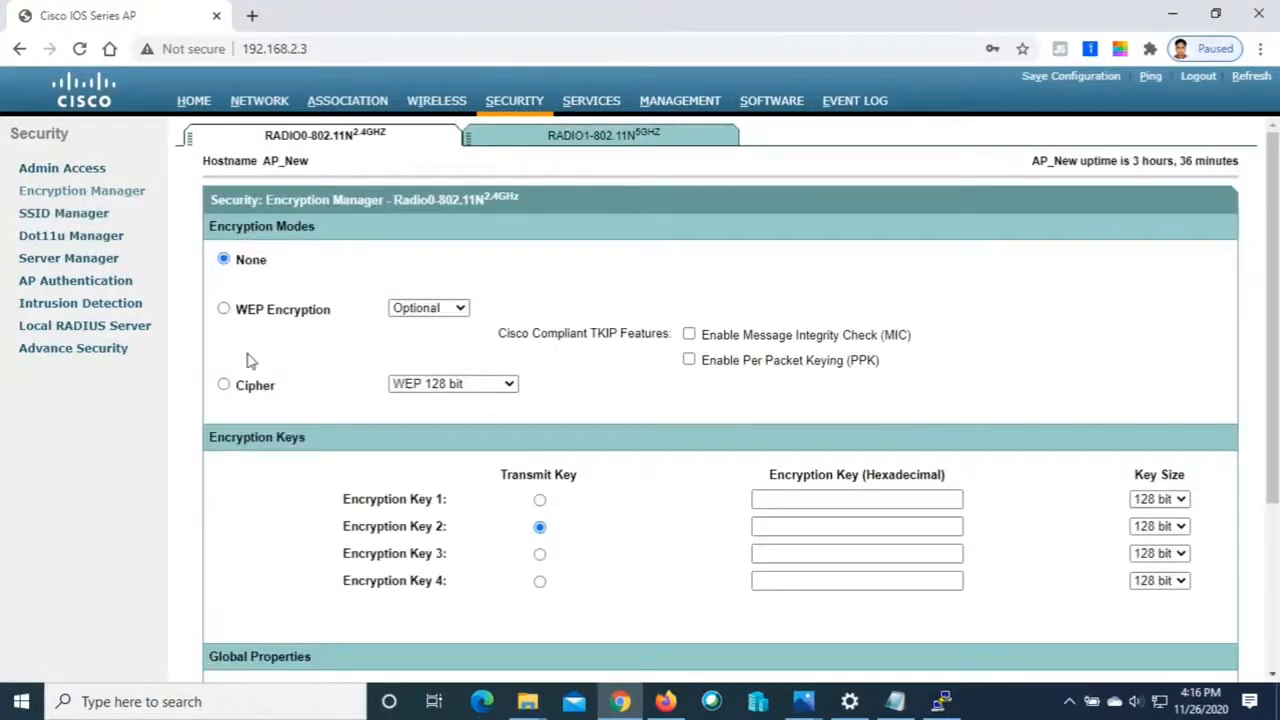
click(507, 390)
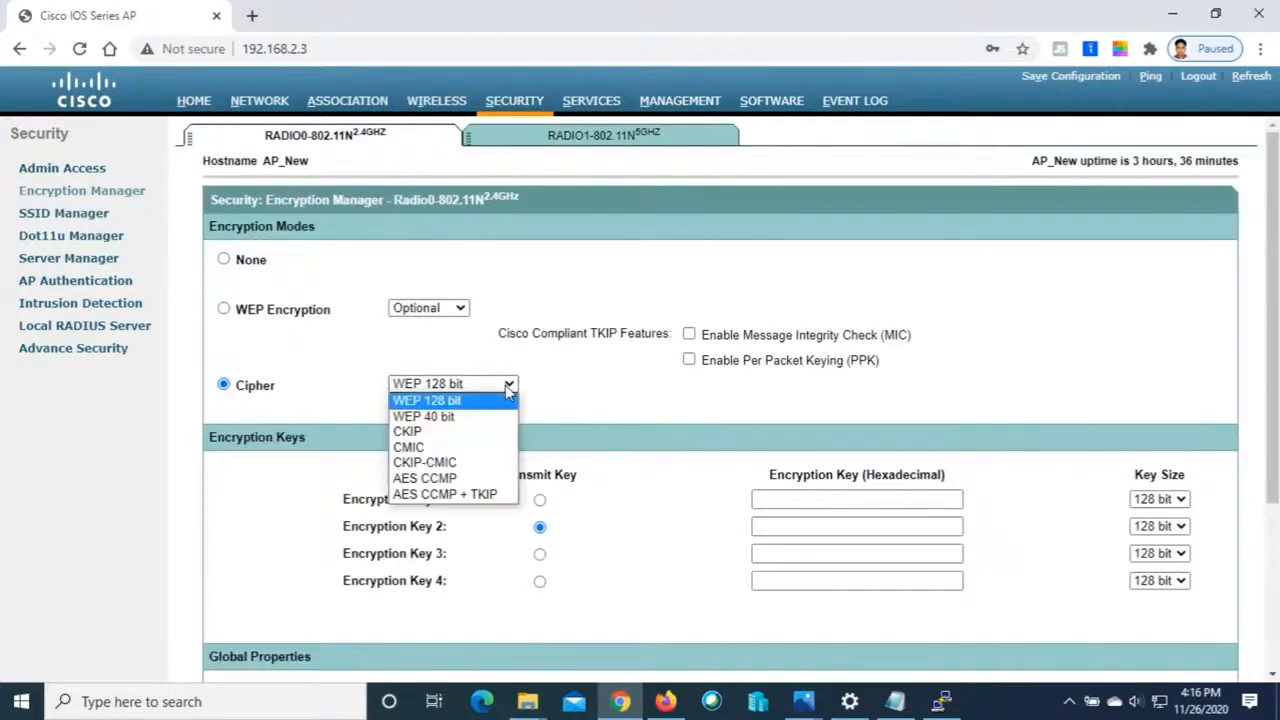
click(441, 484)
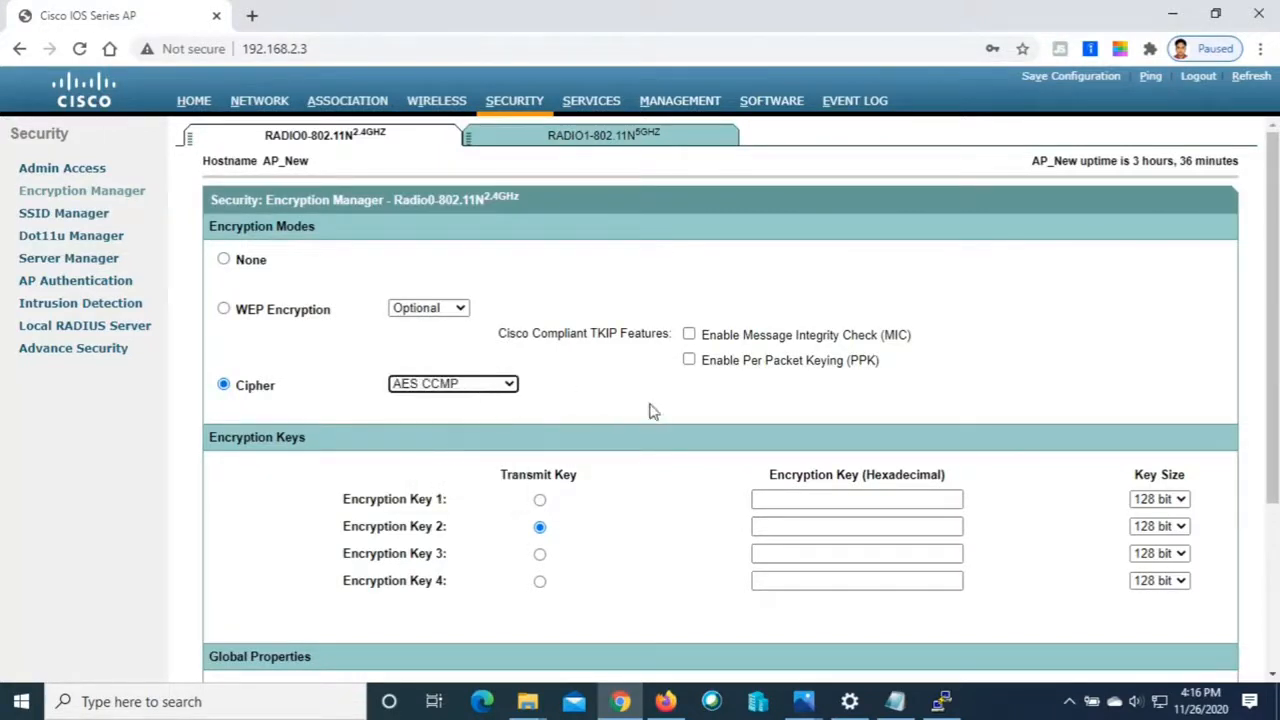
Apply the AES CCMP encryption settings to all radios and check the cipher selection in the Encryption Manager
scroll(770, 401, down, 1)
scroll(710, 428, down, 1)
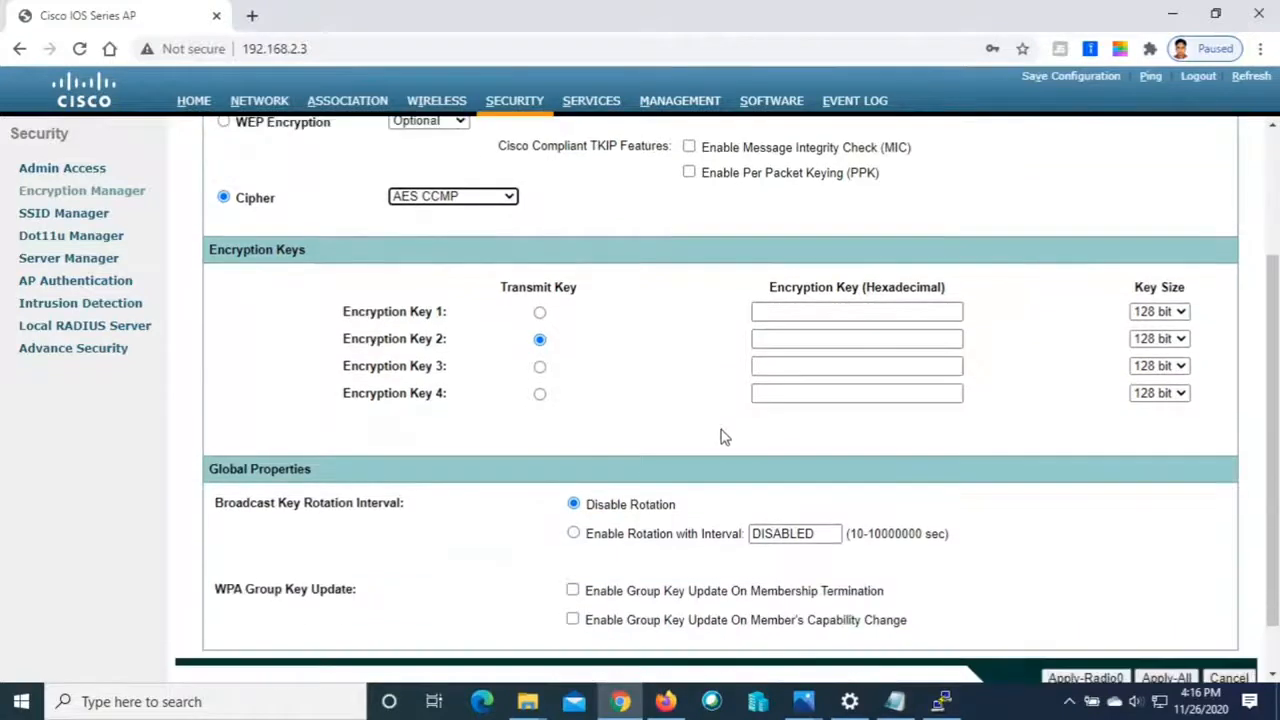
scroll(980, 437, down, 1)
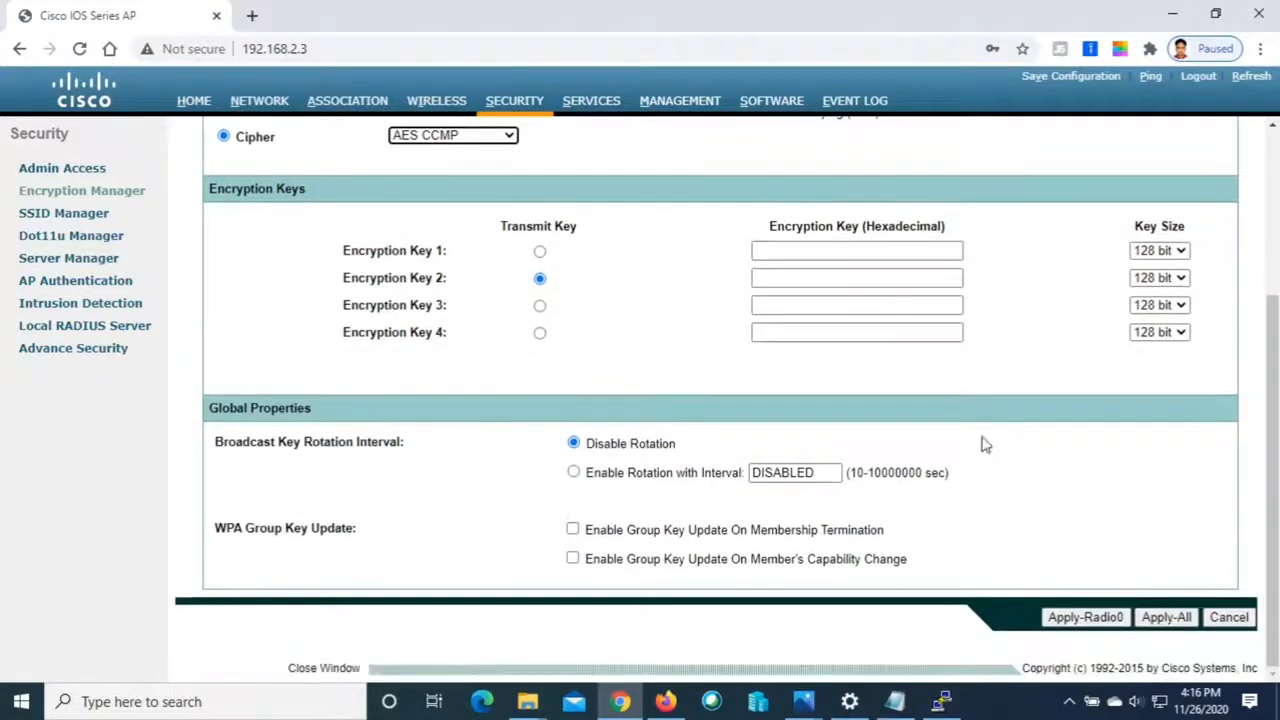
scroll(1070, 547, up, 1)
scroll(1068, 543, down, 1)
click(1167, 617)
click(738, 200)
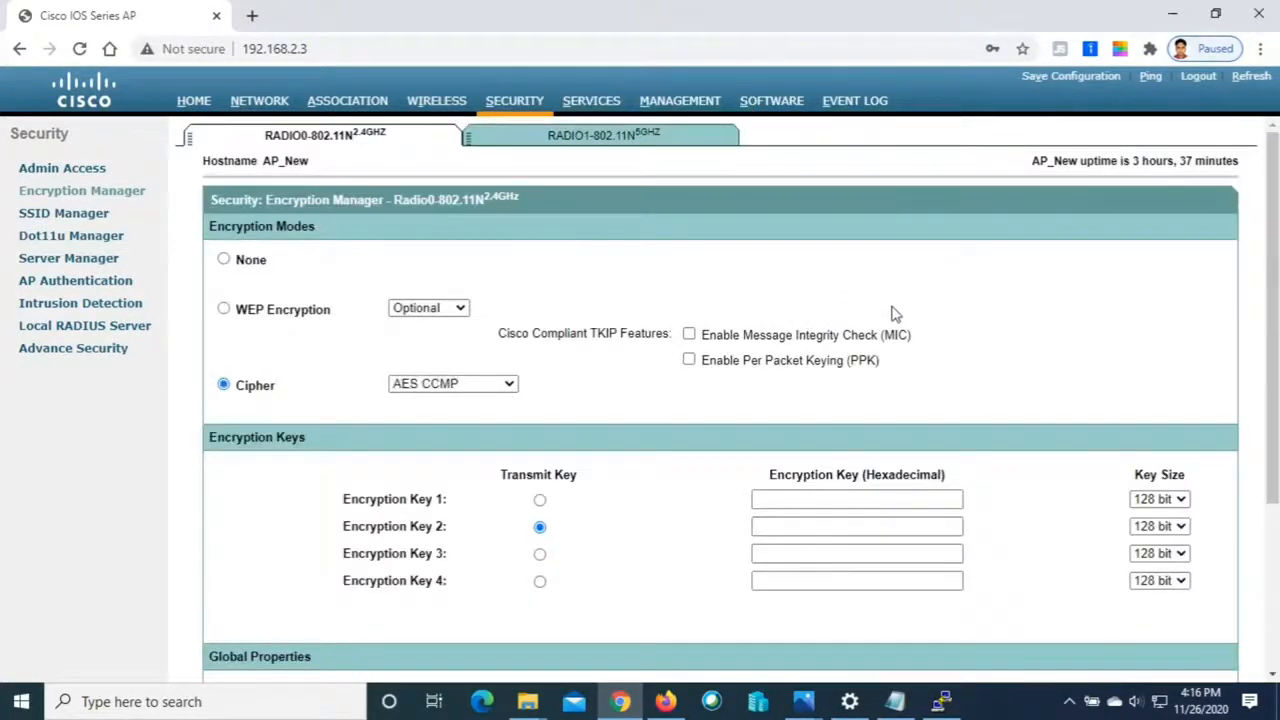
scroll(893, 314, down, 1)
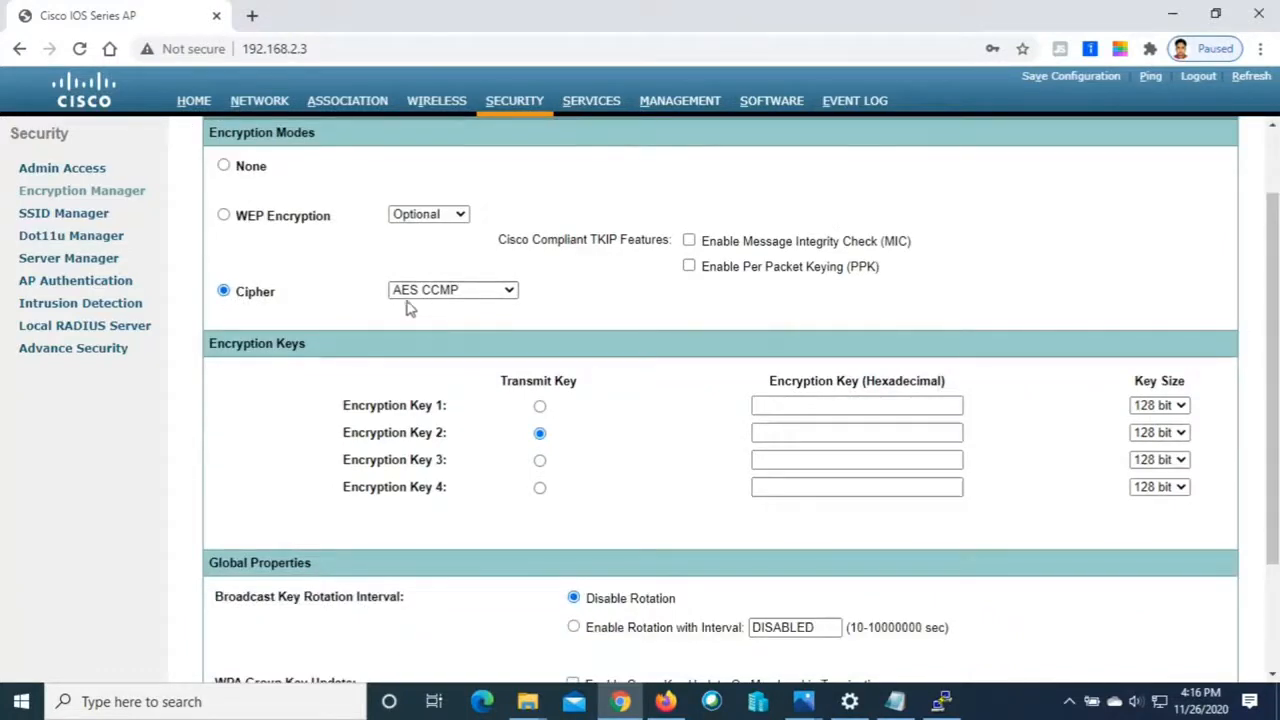
Consult the WPAv2 step in the process.jpg image and select WLAN_New in the access point's SSID Manager
key(alt+Tab)
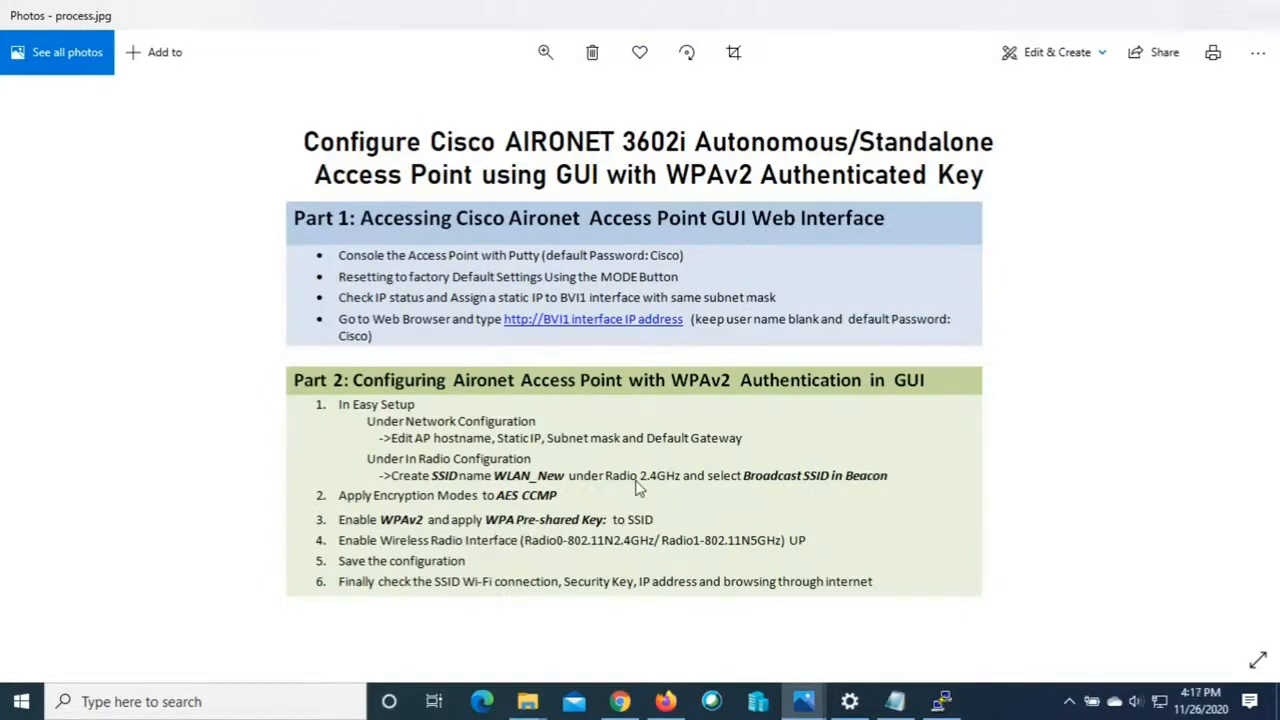
key(alt+Tab)
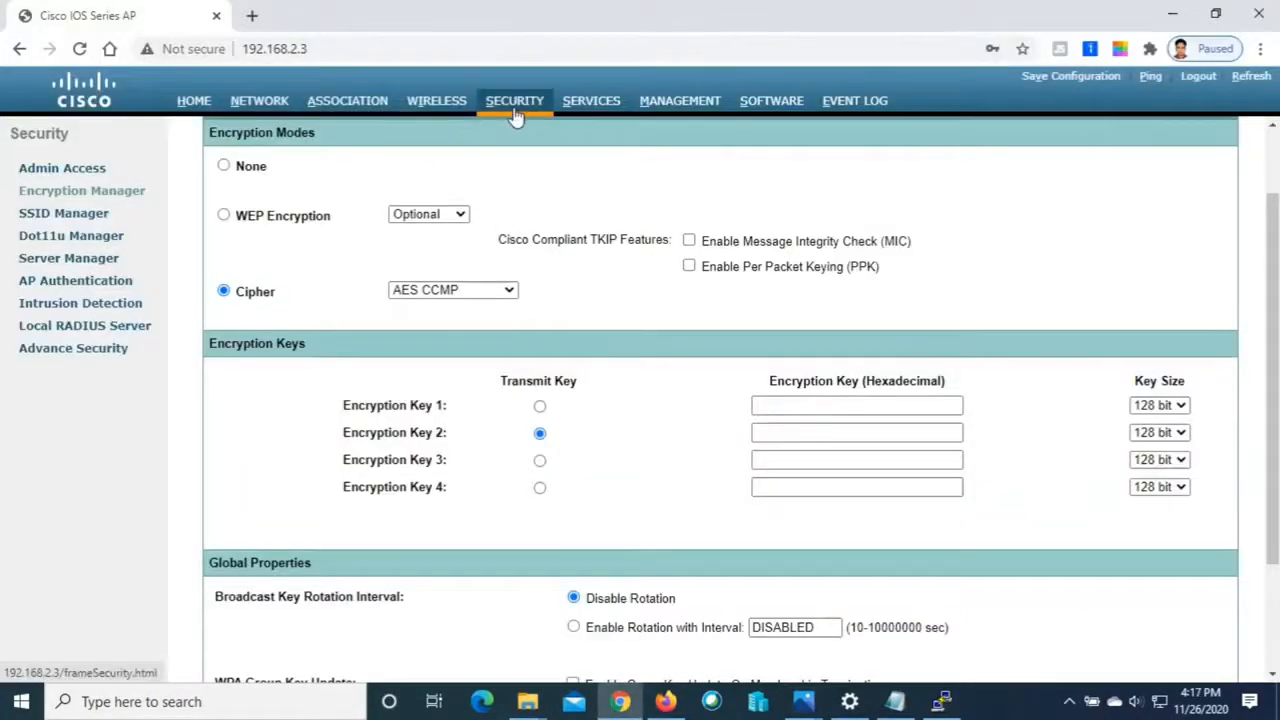
click(90, 215)
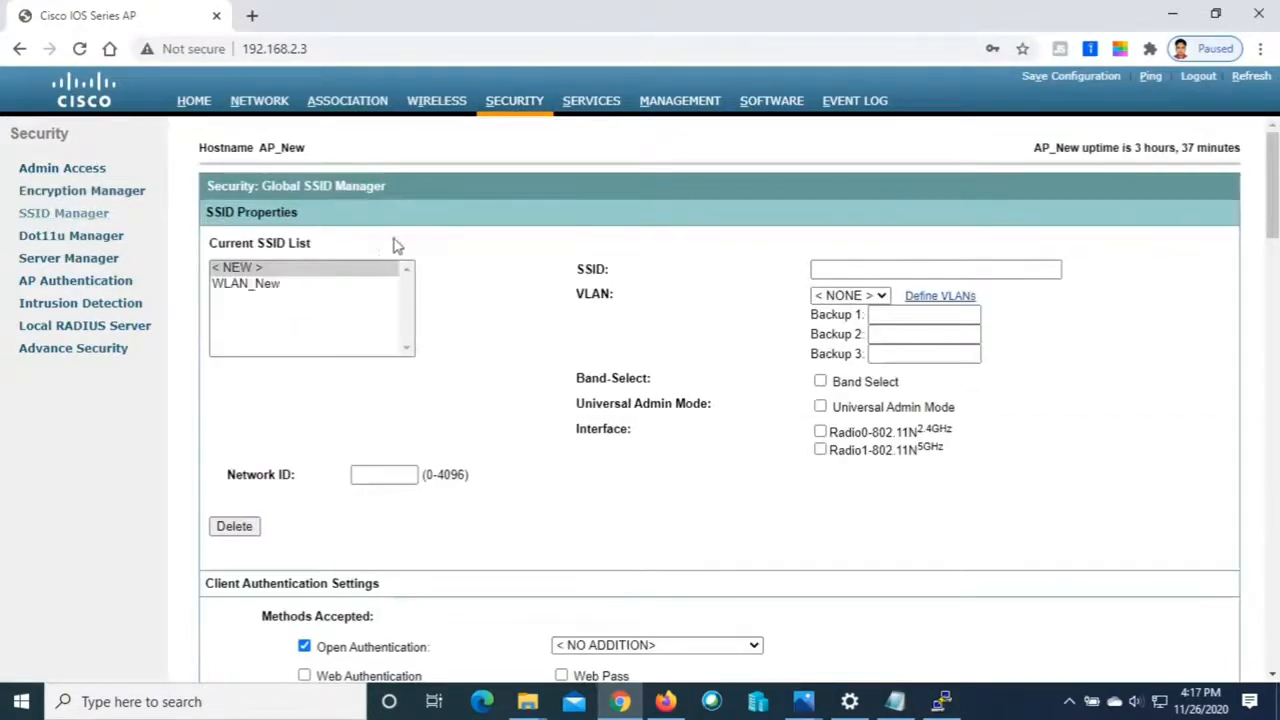
click(257, 288)
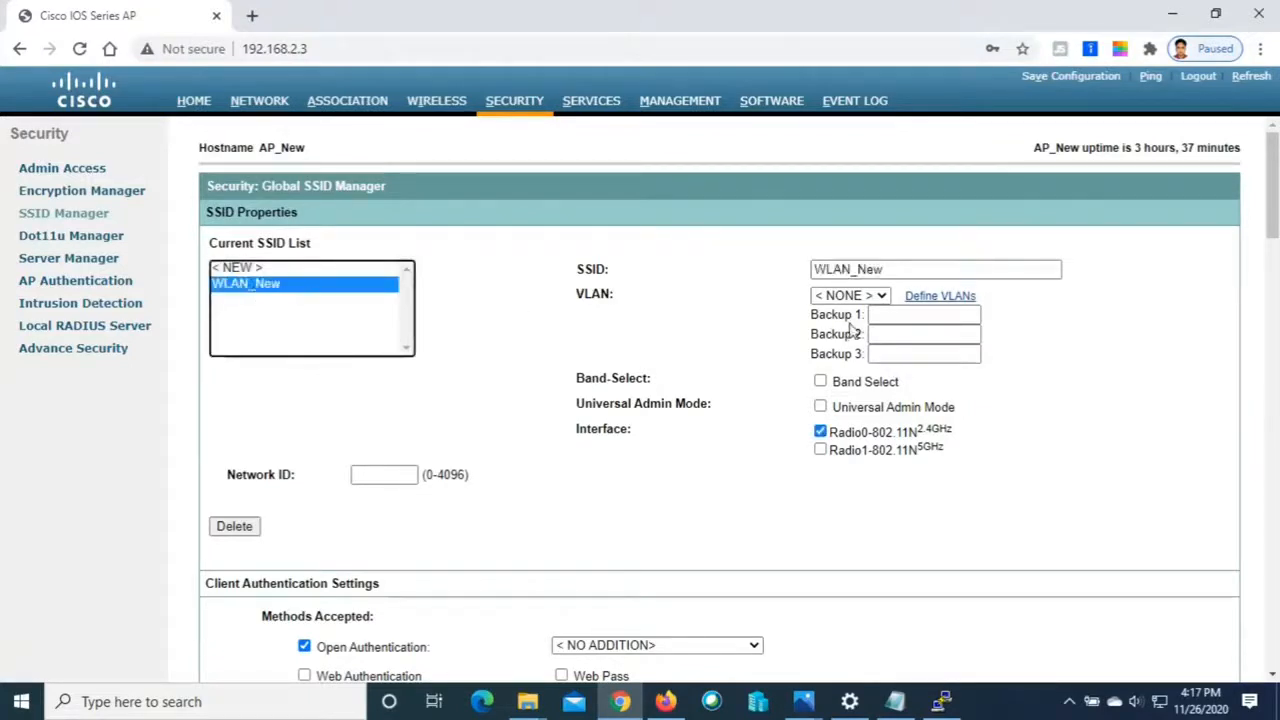
Review WLAN_New's interface, client authentication and authenticated key management settings, dismissing the Windows Defender notification
scroll(850, 330, down, 1)
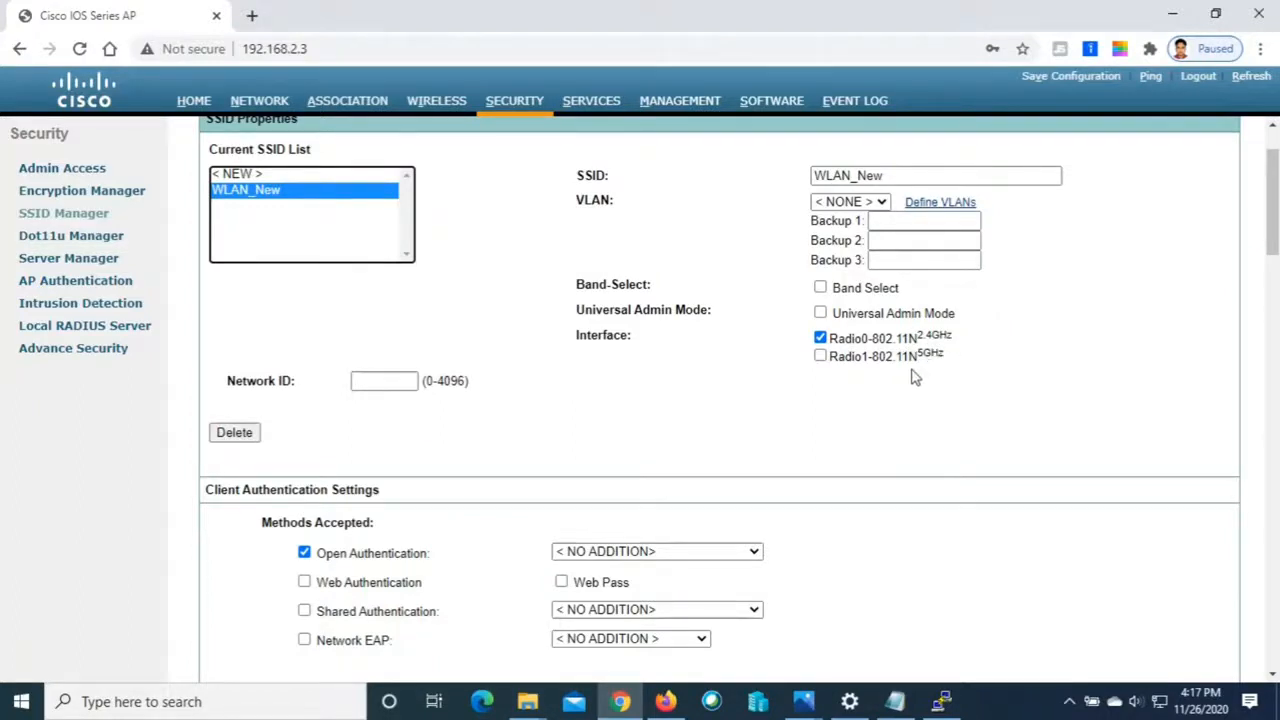
scroll(925, 370, up, 1)
scroll(857, 455, down, 1)
scroll(914, 360, down, 2)
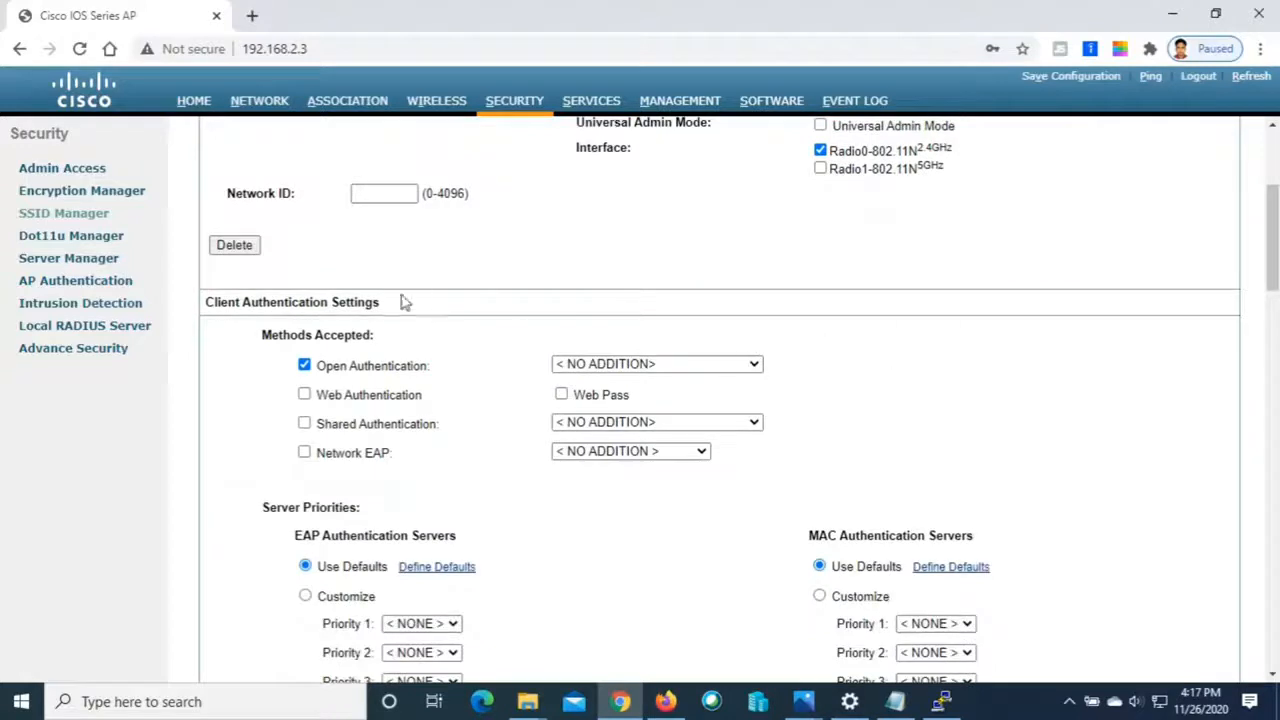
scroll(565, 330, down, 1)
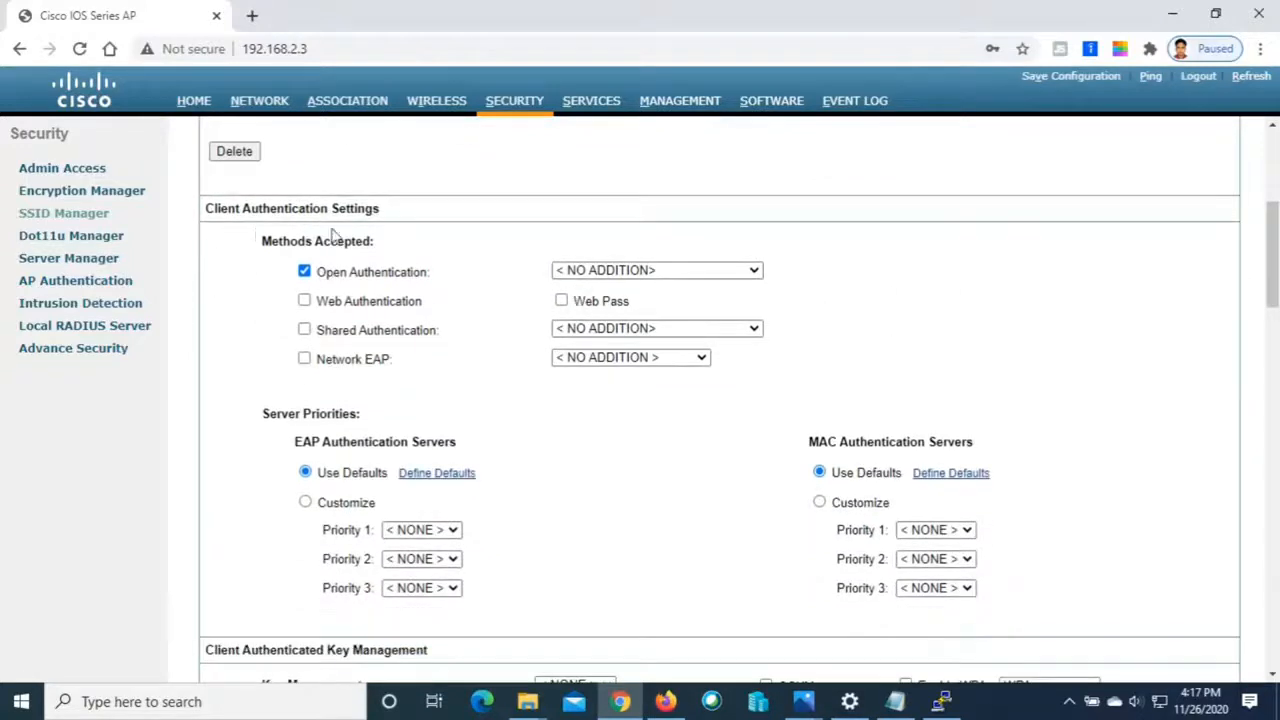
scroll(540, 352, down, 1)
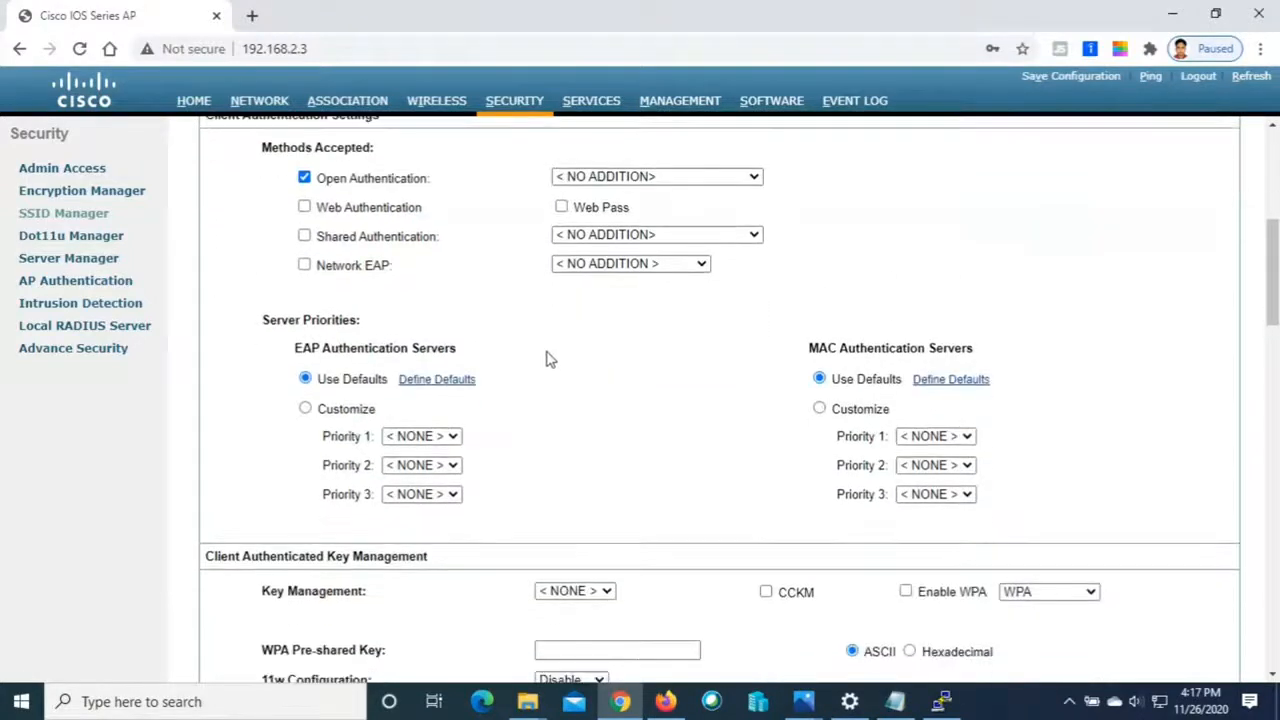
scroll(546, 358, down, 2)
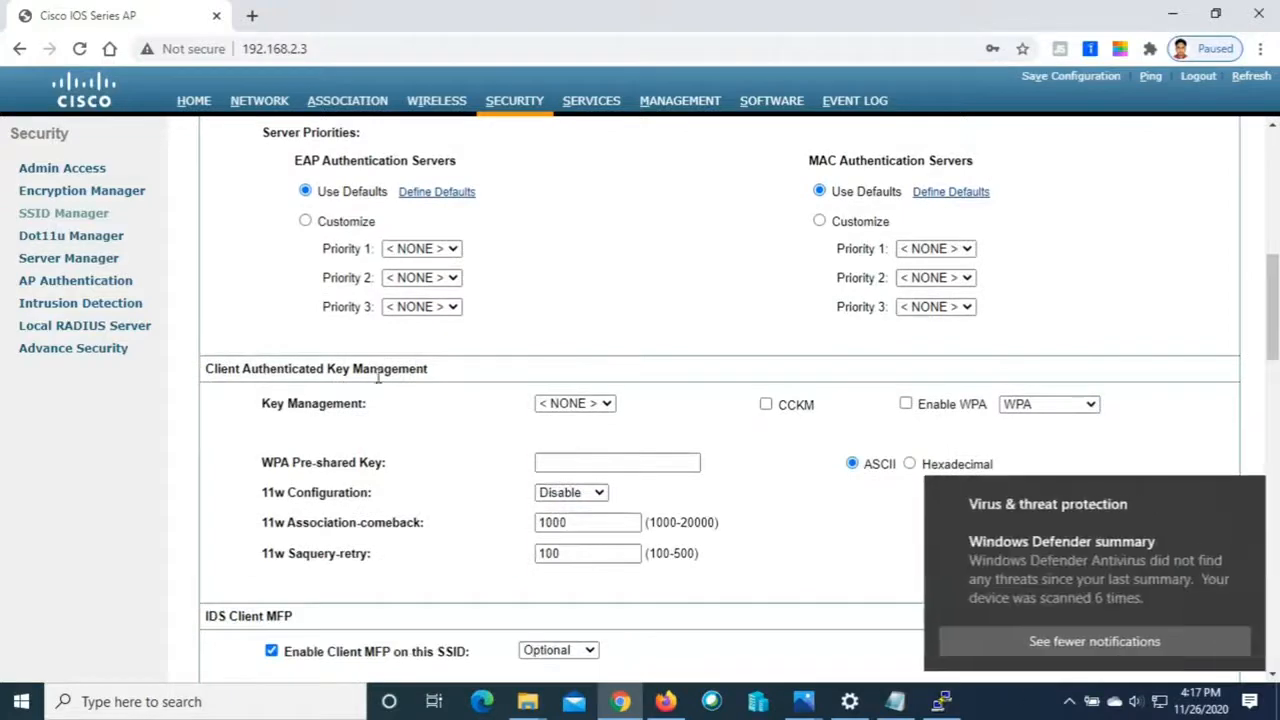
click(1256, 485)
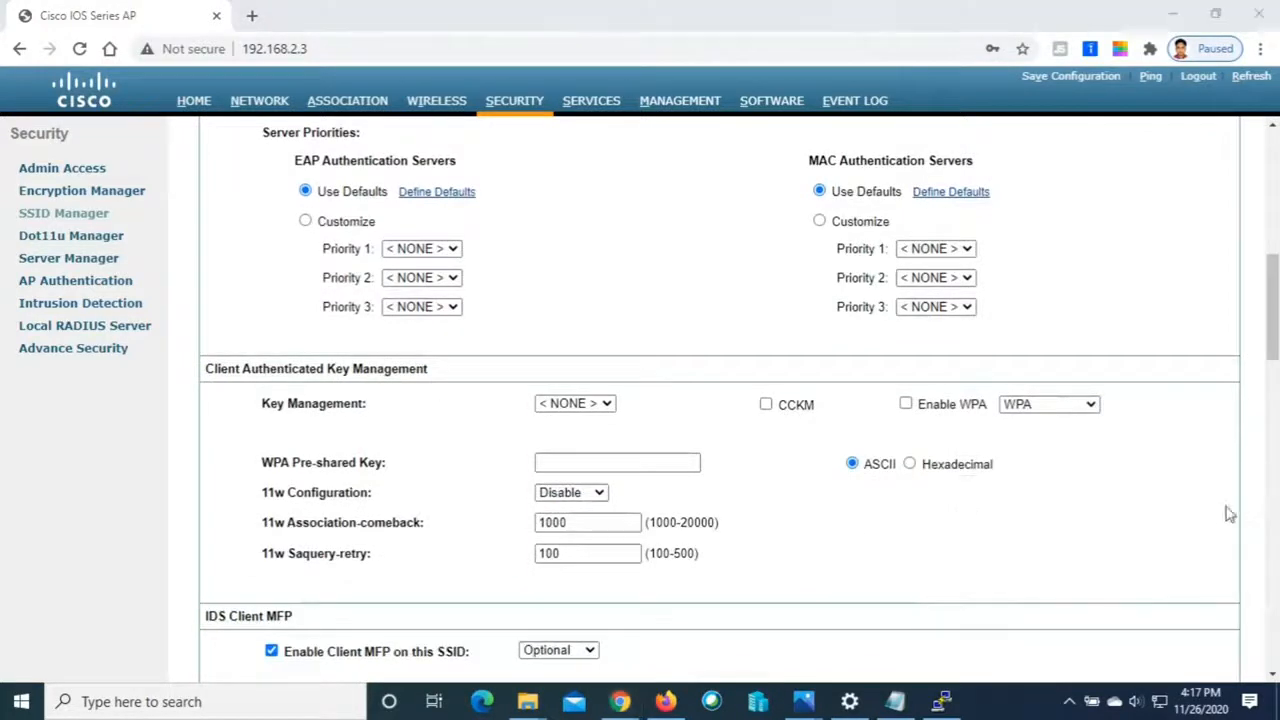
Set WLAN_New's client key management to Mandatory and enable WPA with the WPAv2 version
scroll(280, 396, down, 1)
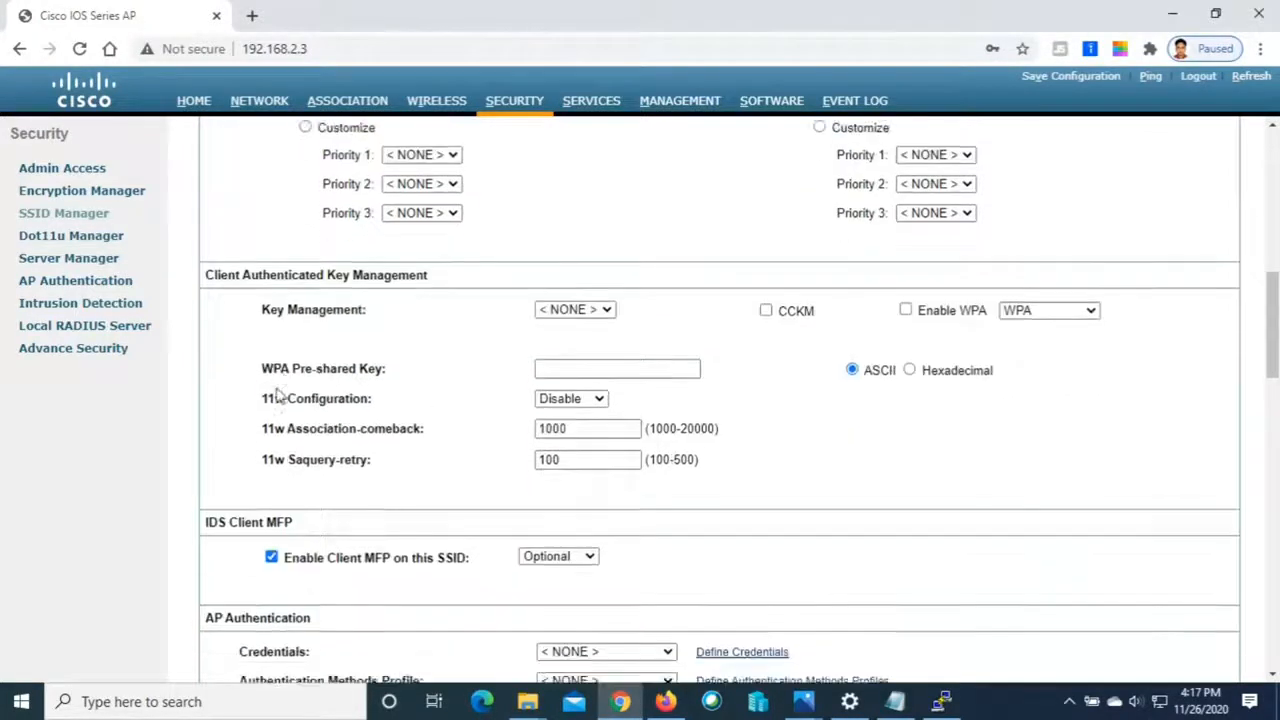
click(605, 310)
click(600, 336)
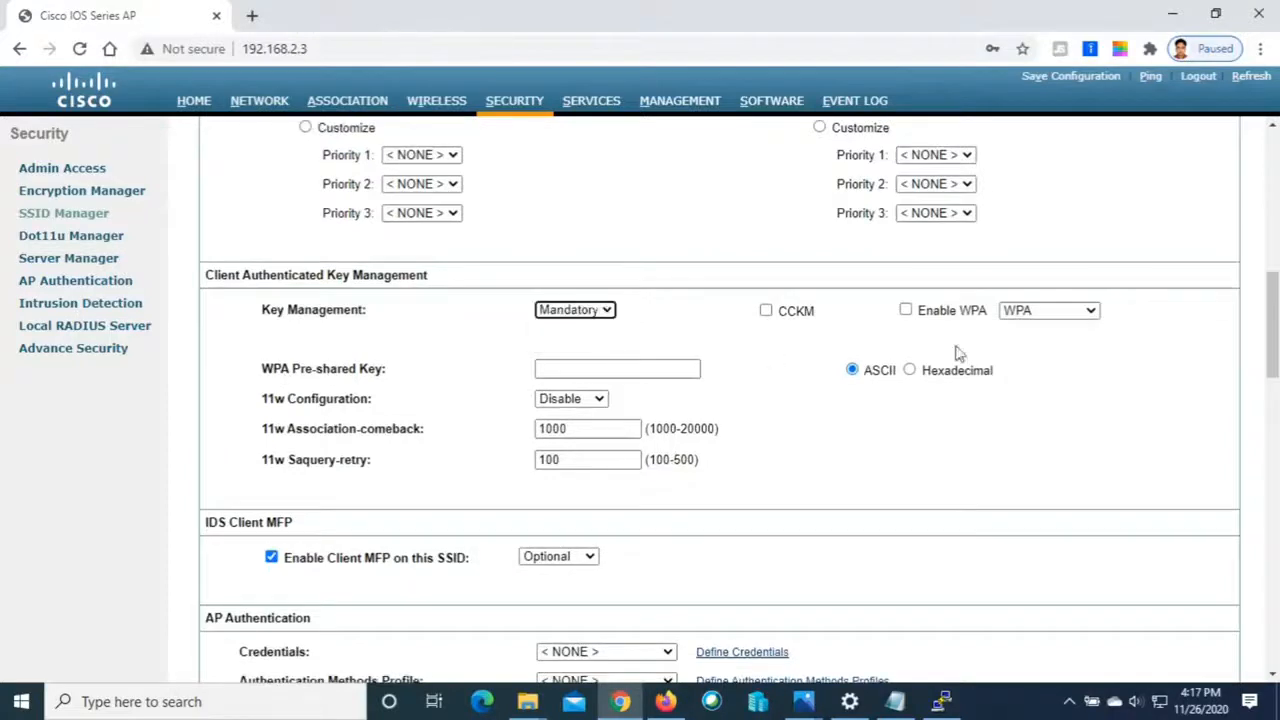
click(906, 313)
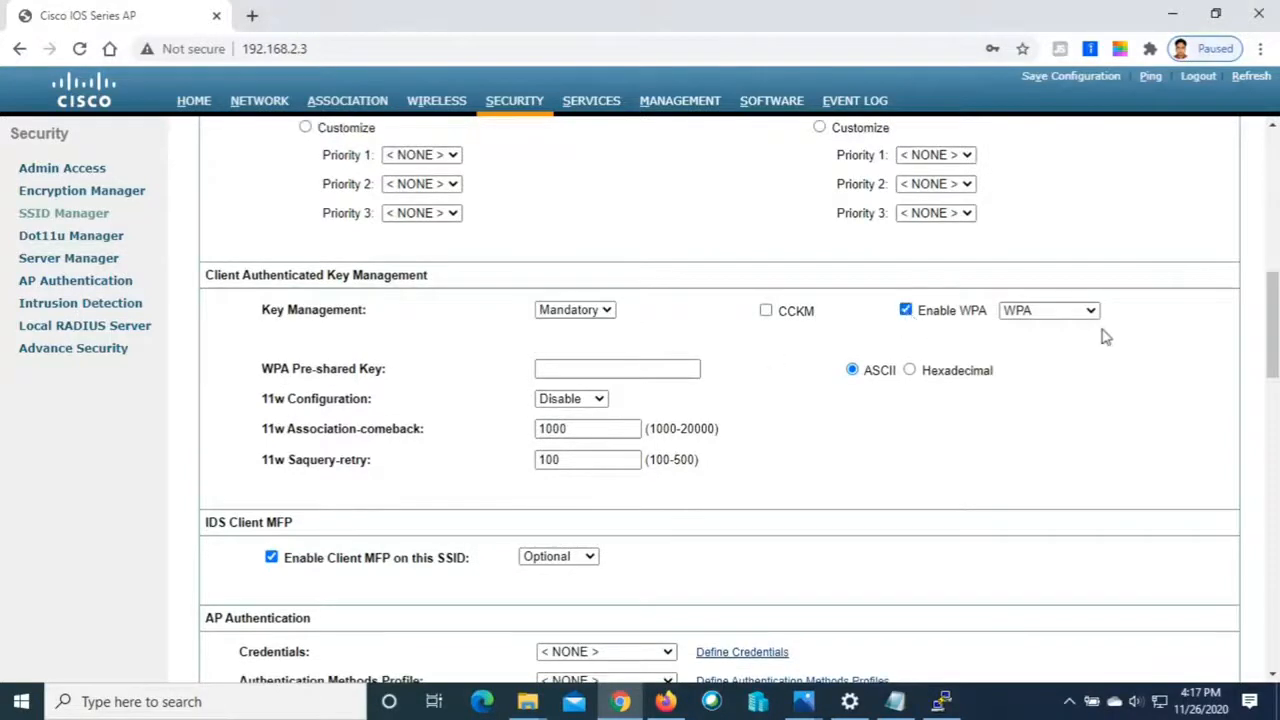
click(1089, 313)
click(1032, 344)
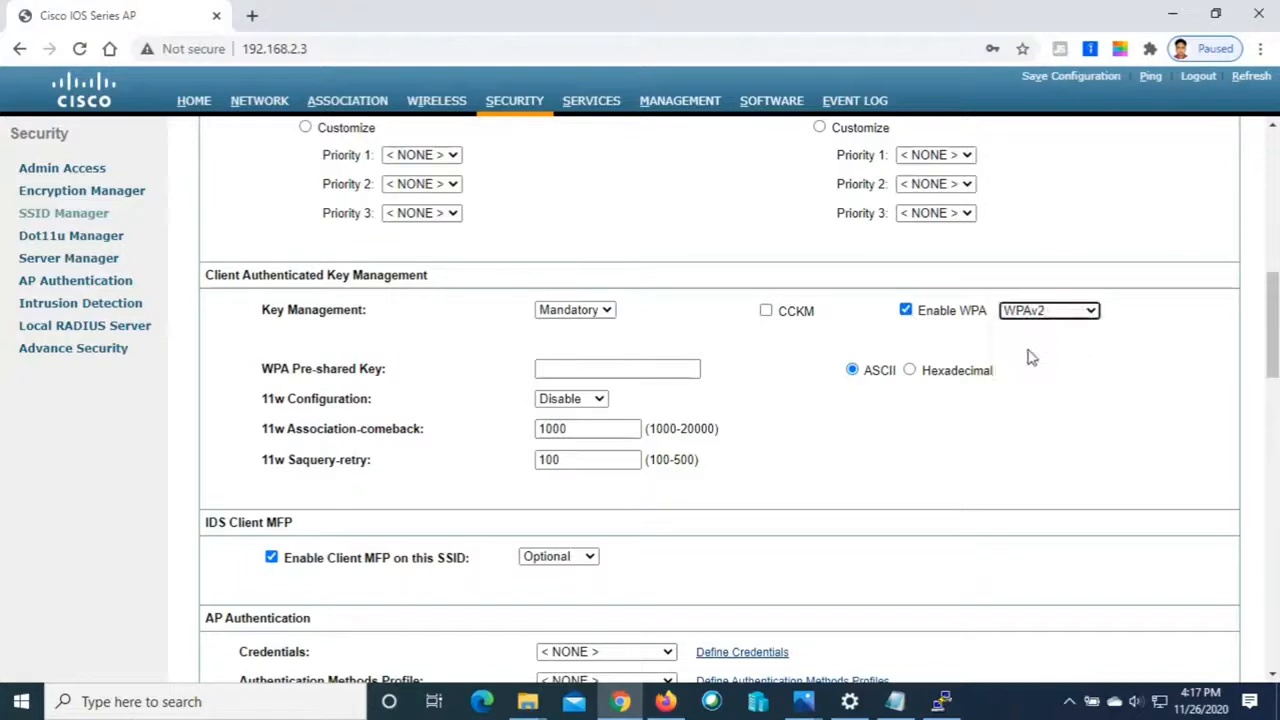
Enter the WPA pre-shared key for WLAN_New and apply the SSID settings, declining to save the password in the browser
click(539, 370)
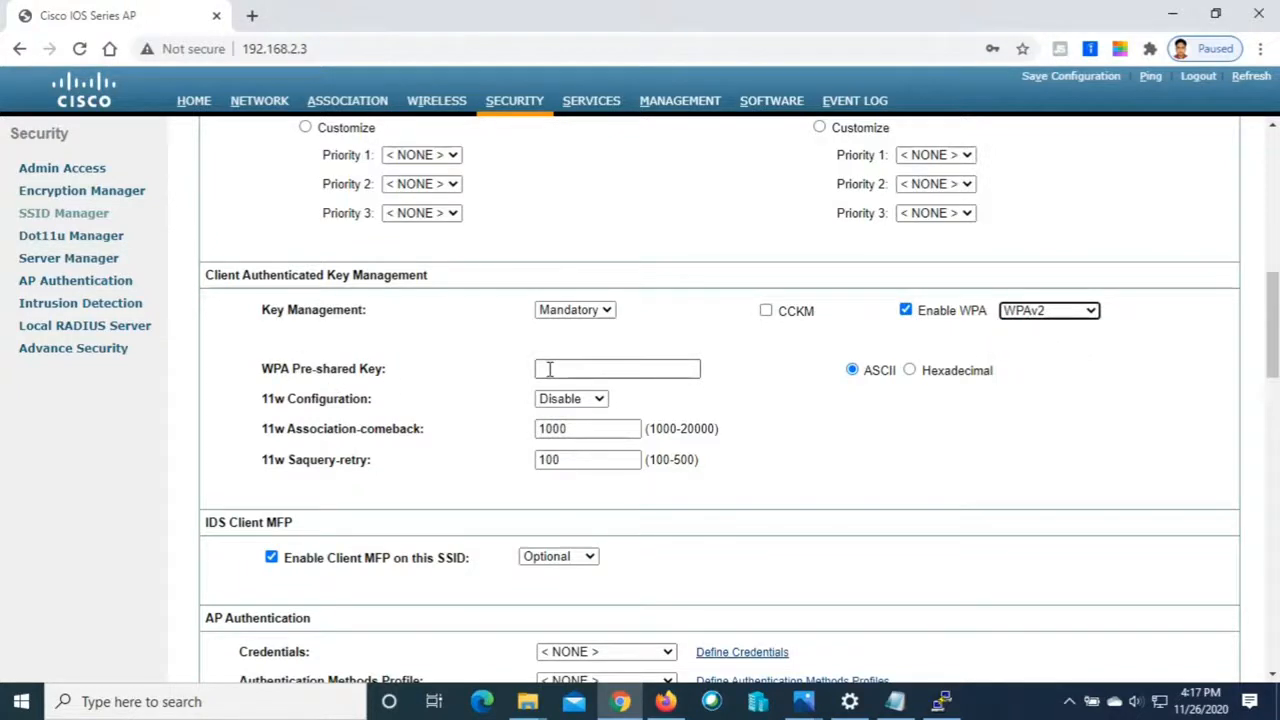
click(548, 370)
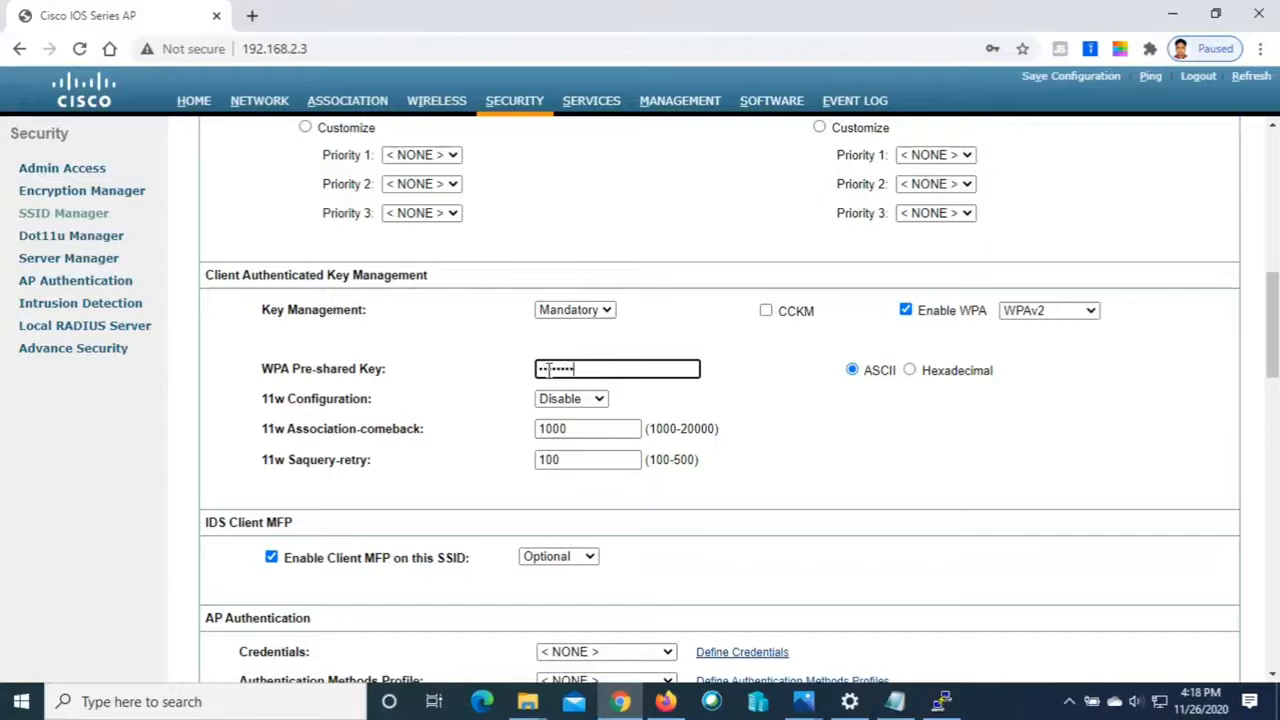
scroll(686, 409, down, 5)
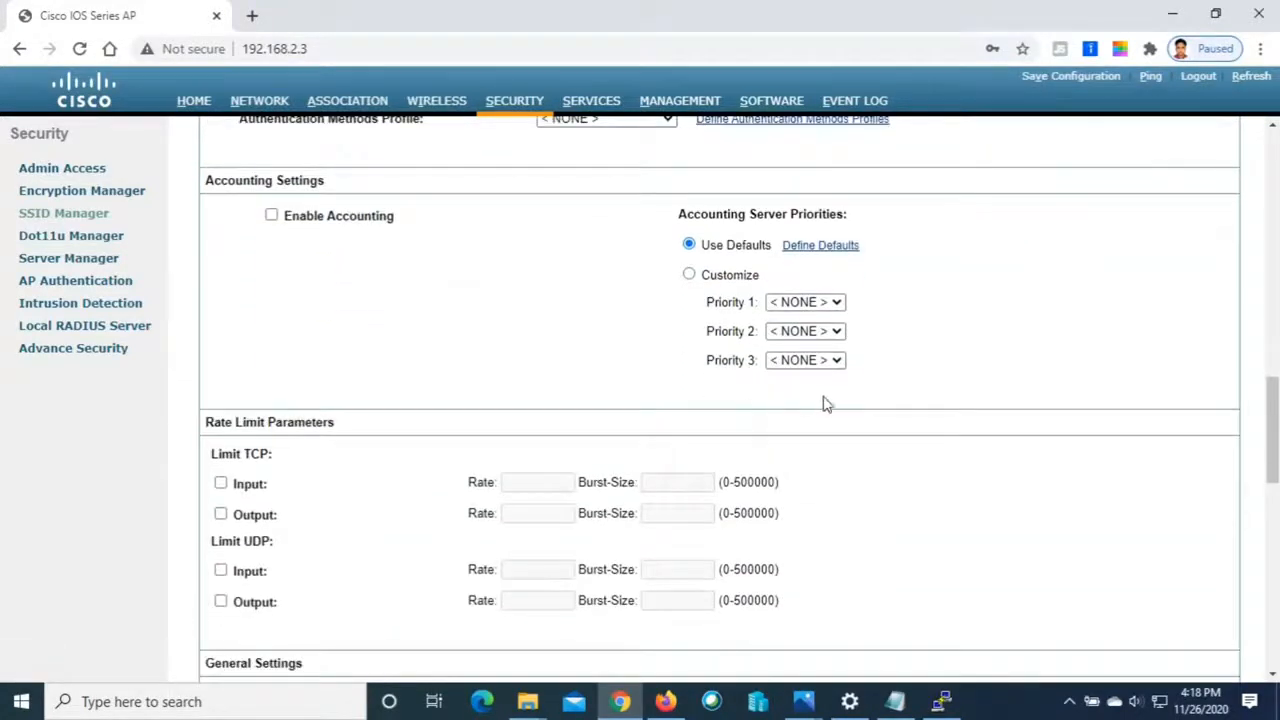
scroll(823, 400, down, 4)
scroll(825, 405, down, 4)
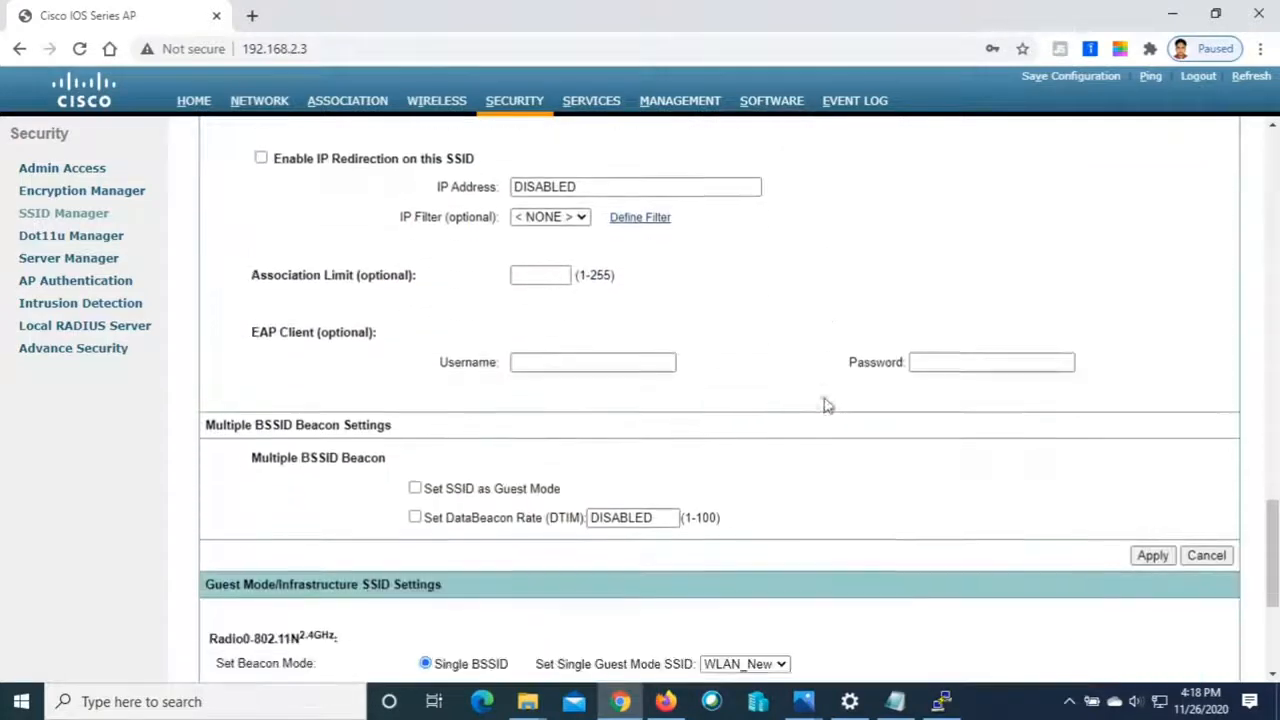
scroll(790, 408, down, 1)
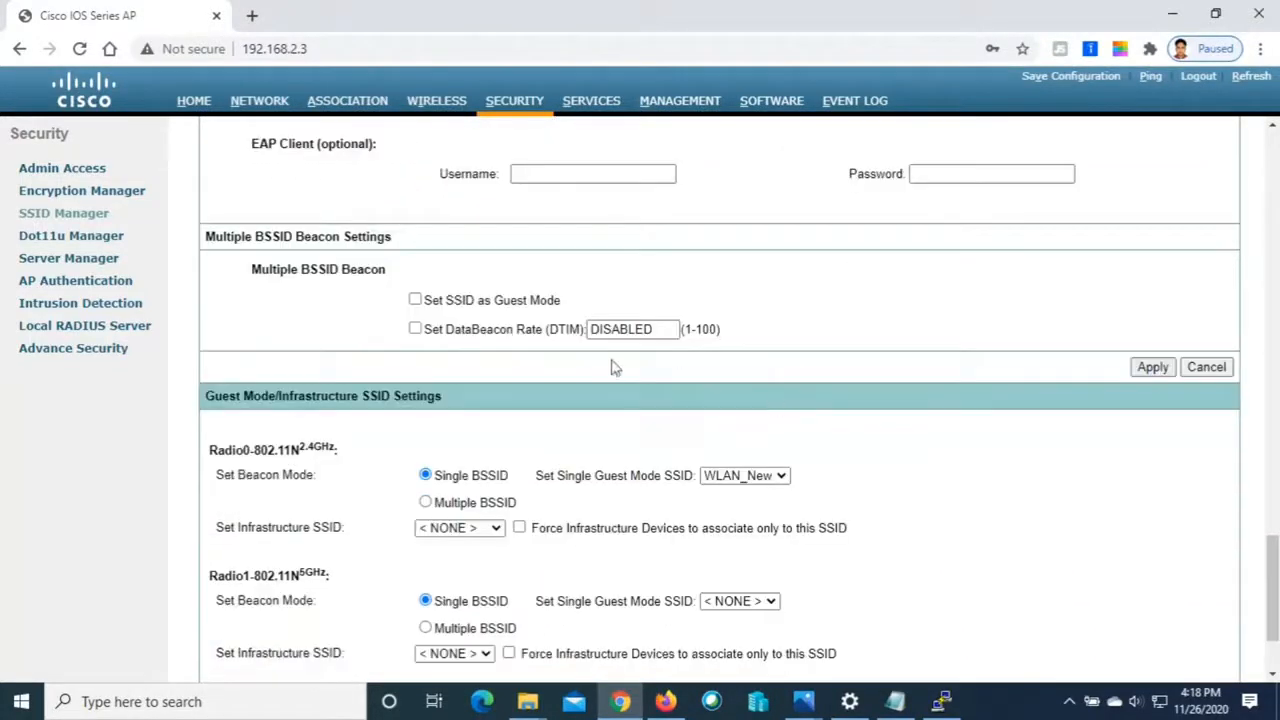
click(1150, 369)
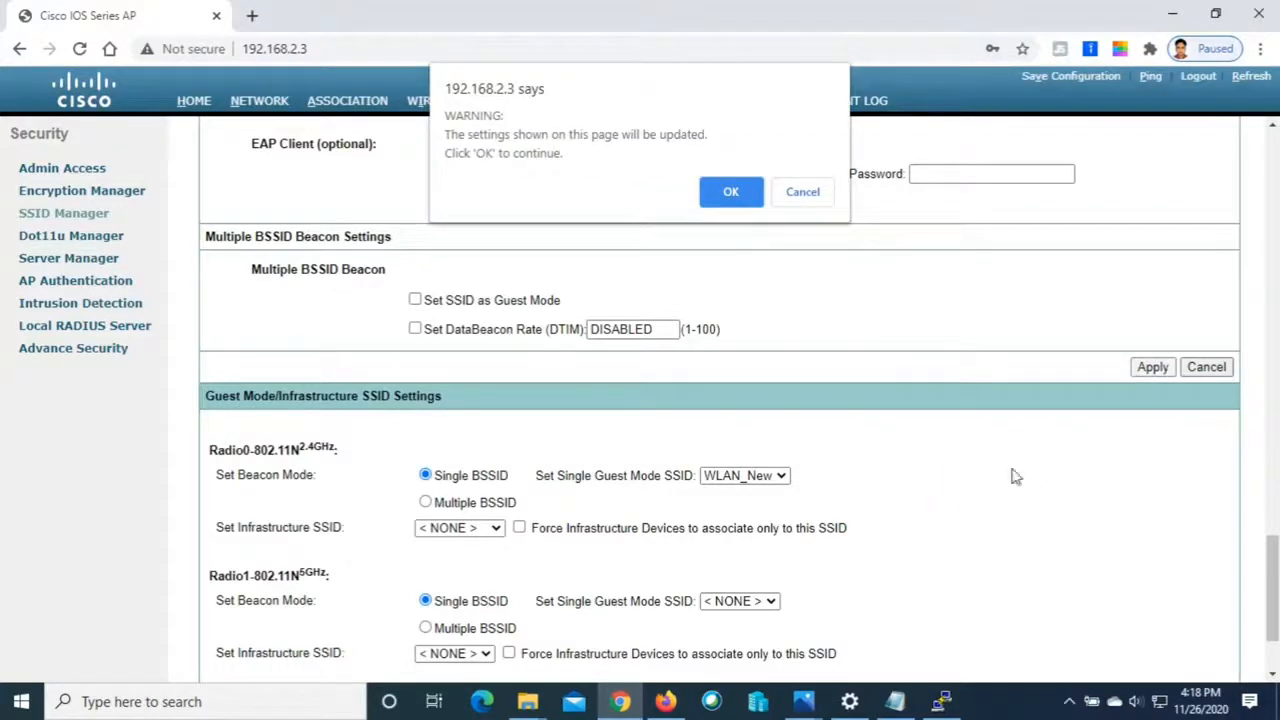
click(722, 200)
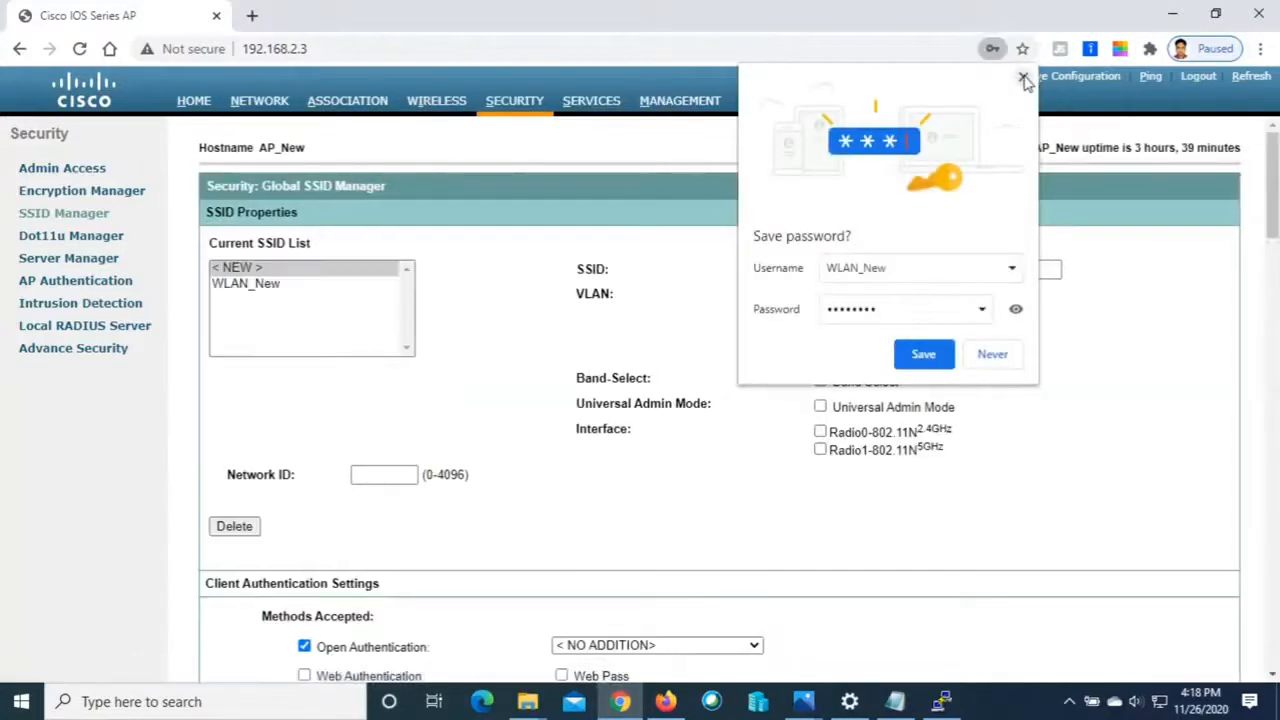
click(1023, 78)
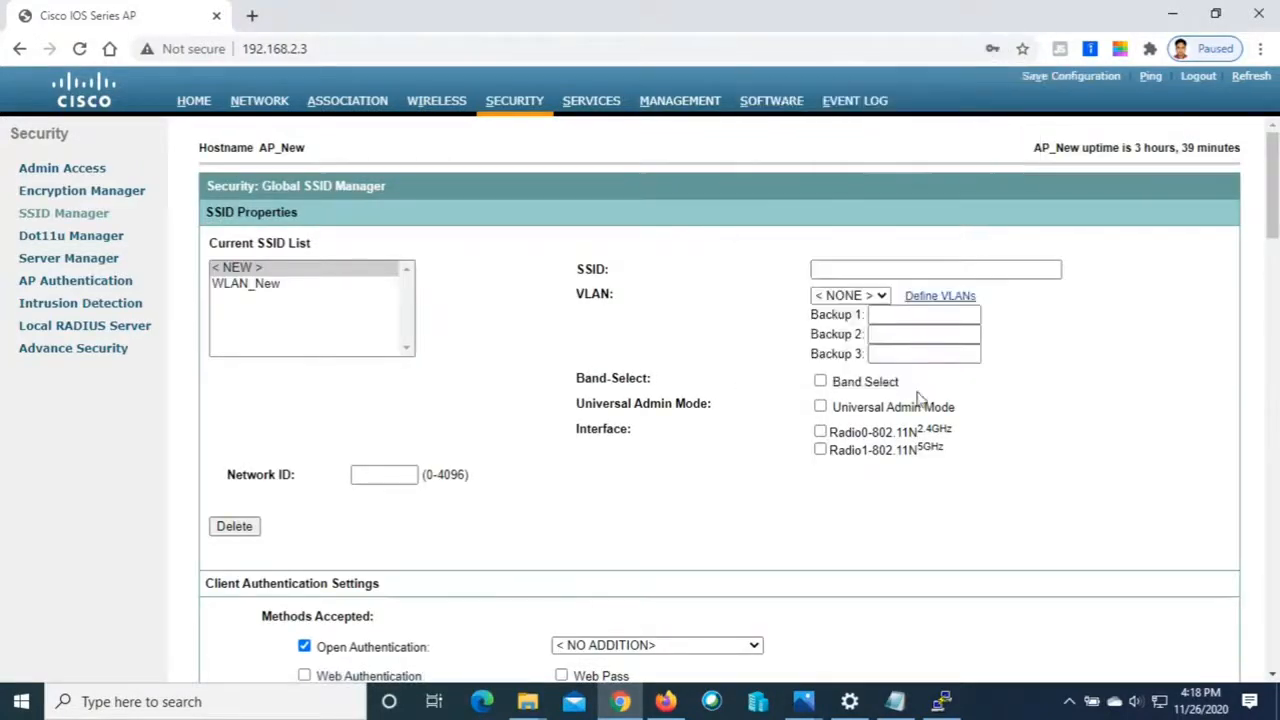
Reselect WLAN_New in the Current SSID List and check its saved key management and general settings
click(270, 285)
scroll(765, 360, down, 6)
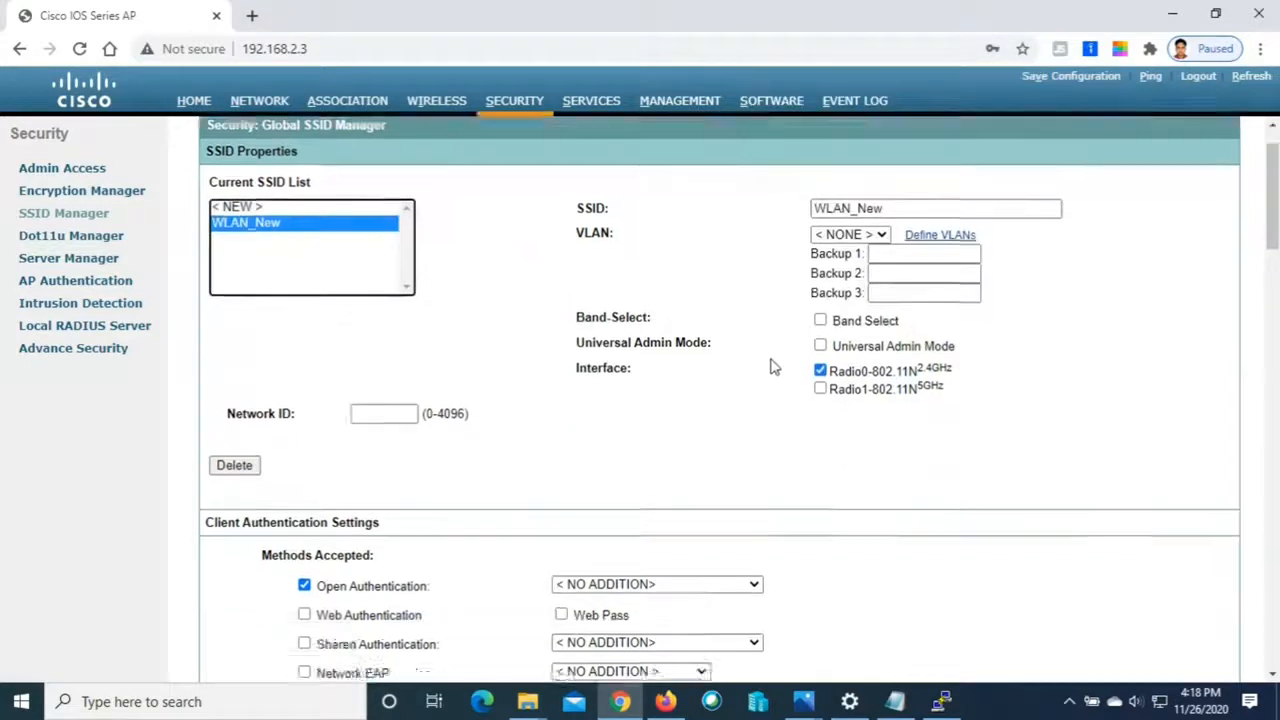
scroll(783, 368, down, 1)
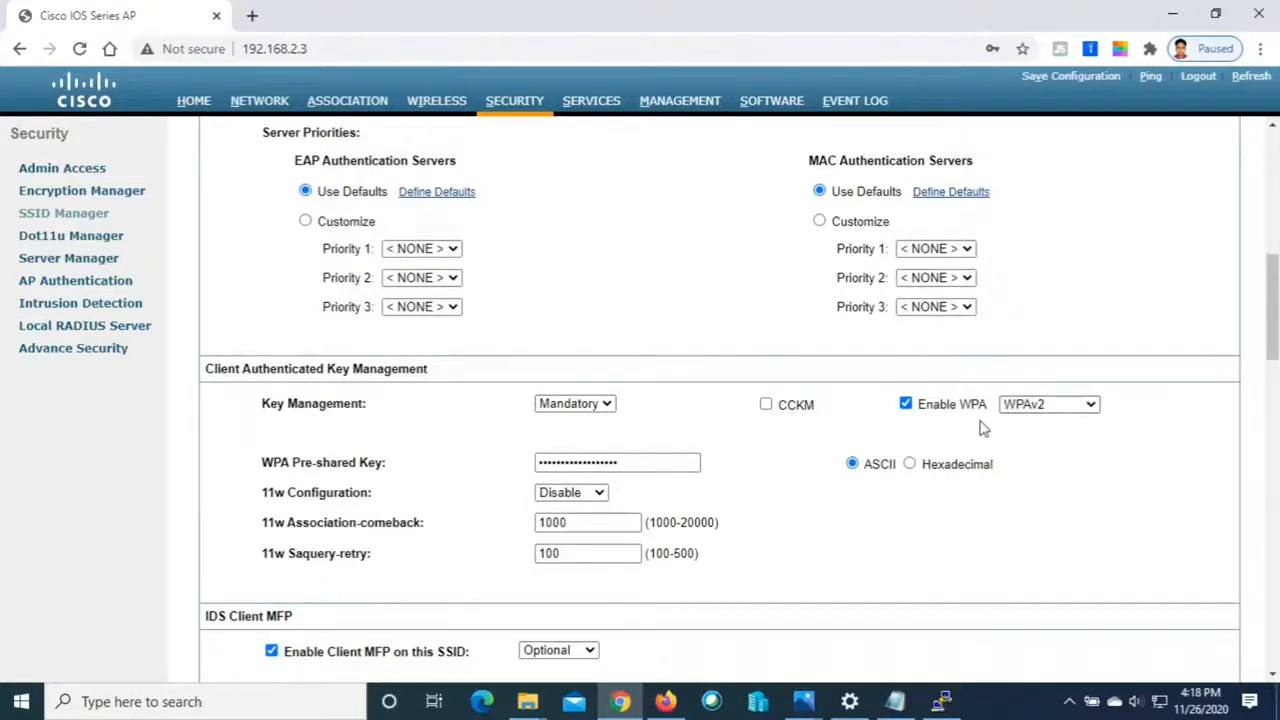
scroll(920, 430, down, 8)
scroll(826, 421, down, 3)
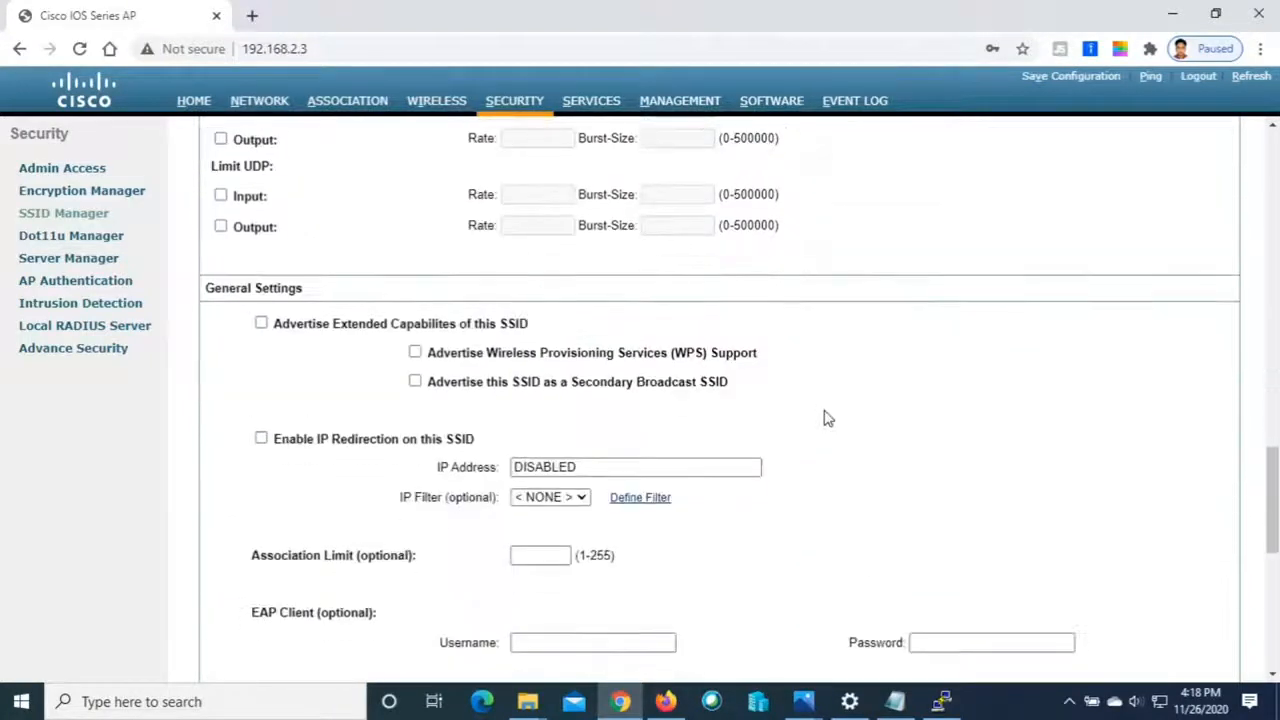
scroll(826, 421, up, 14)
Consult the wireless radio interface step in the process.jpg image and display the access point's Network Interfaces summary
key(alt+Tab)
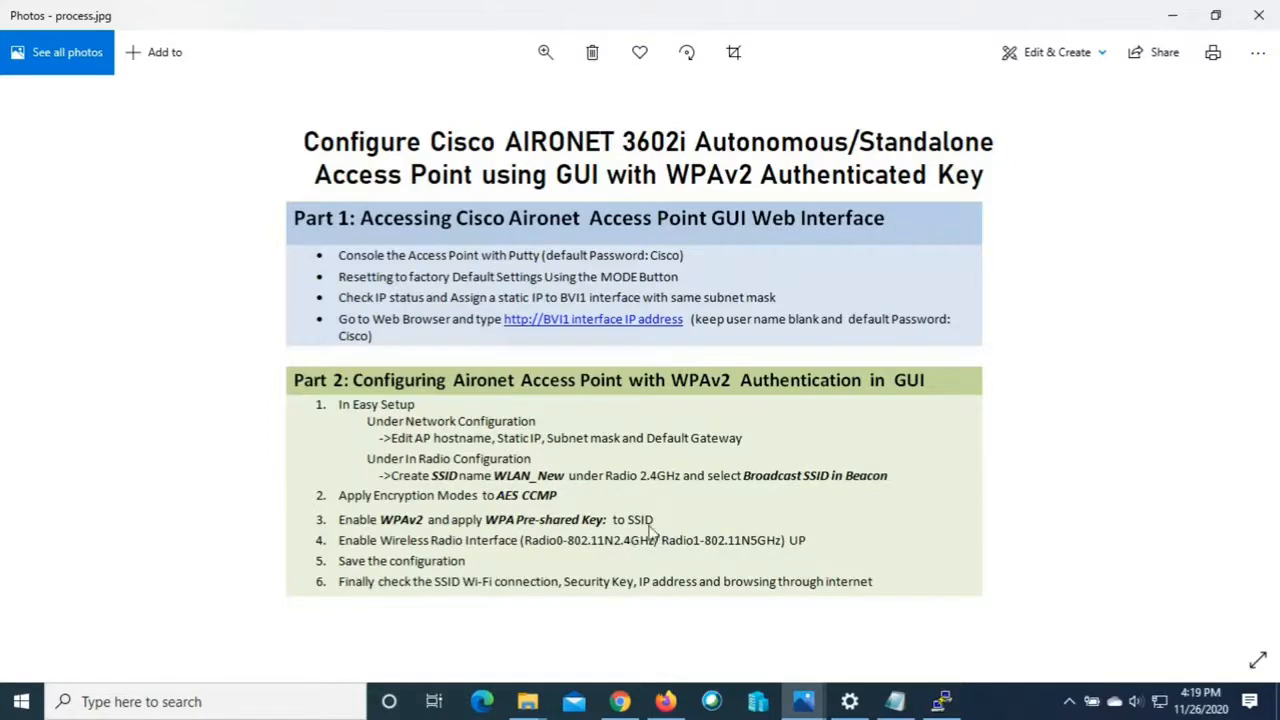
key(alt+Tab)
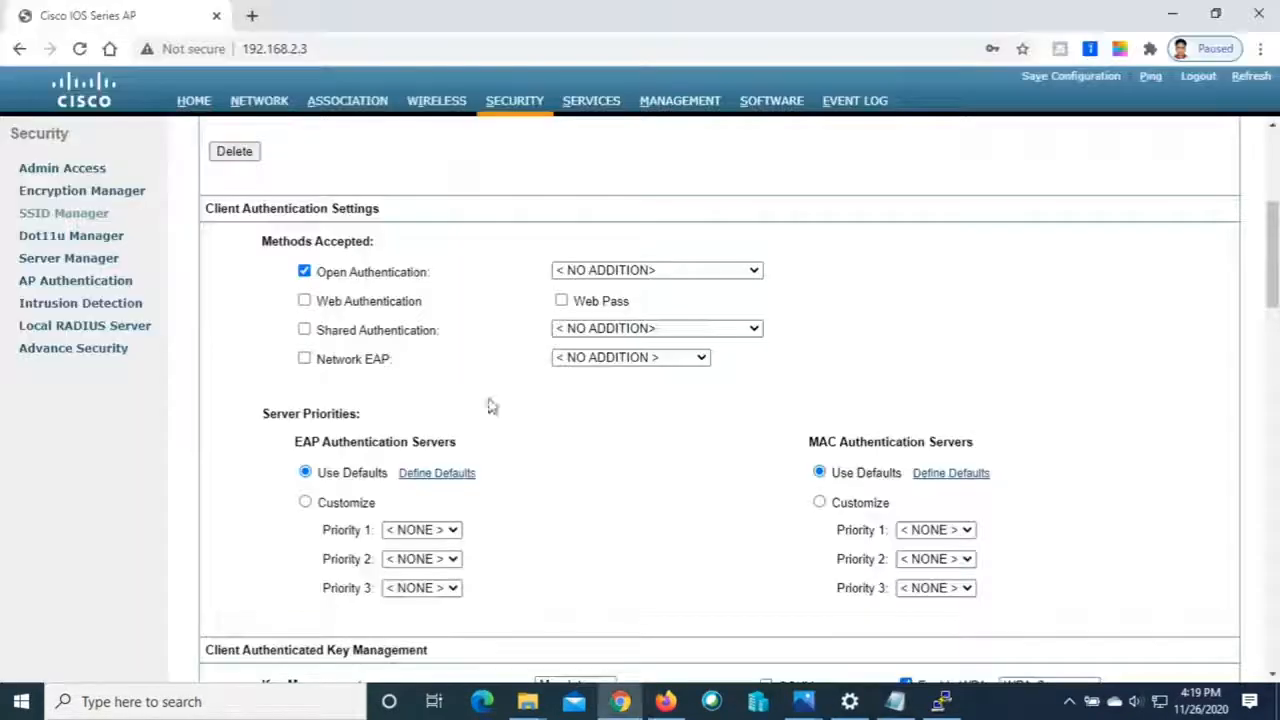
scroll(250, 250, up, 4)
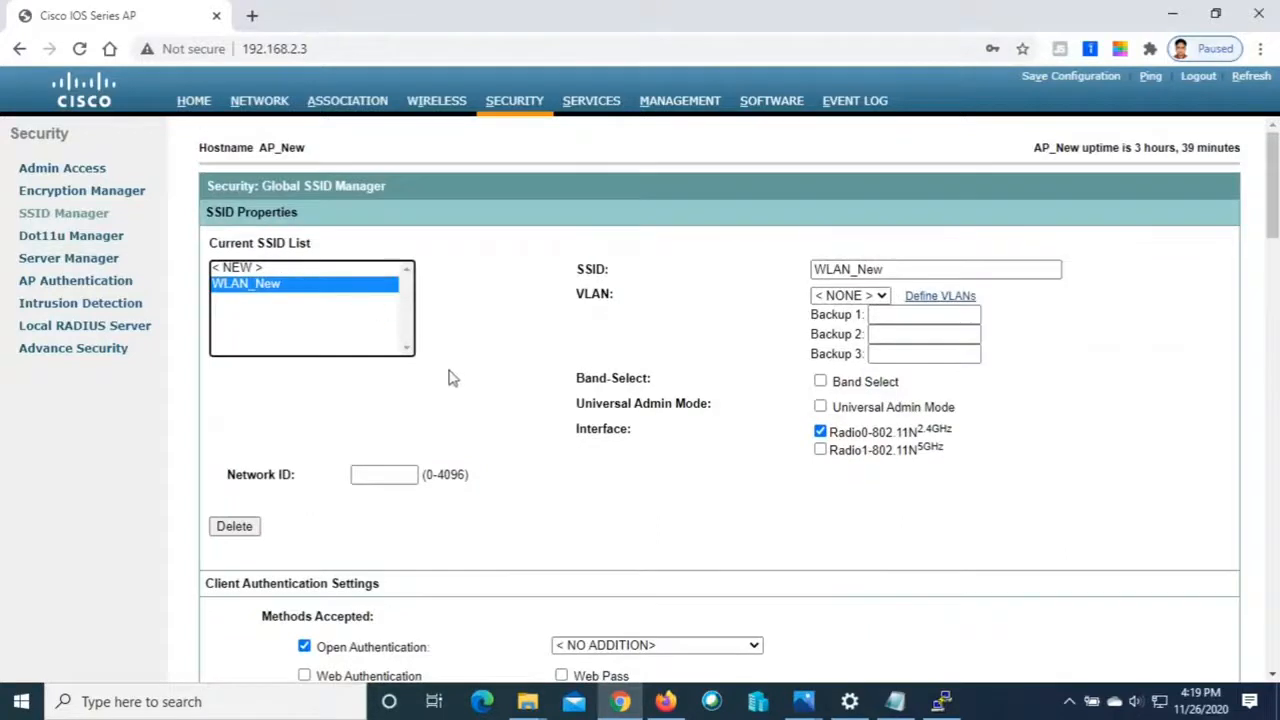
click(266, 106)
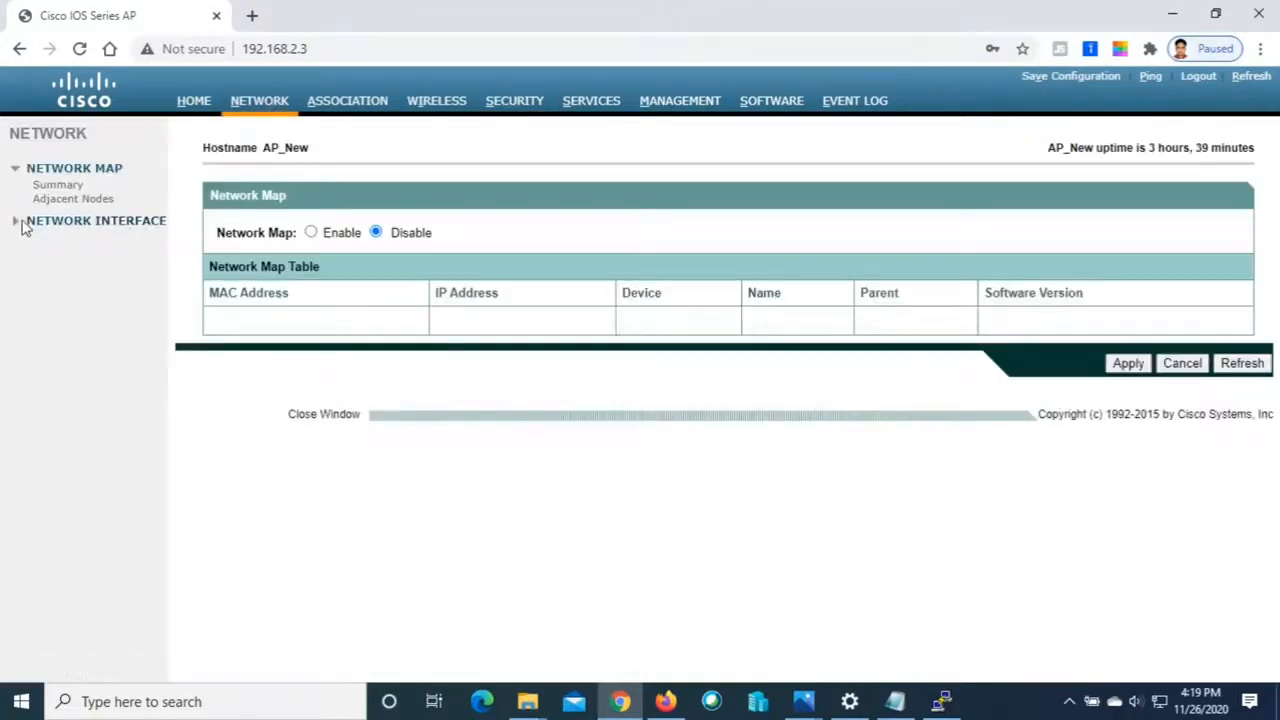
click(33, 228)
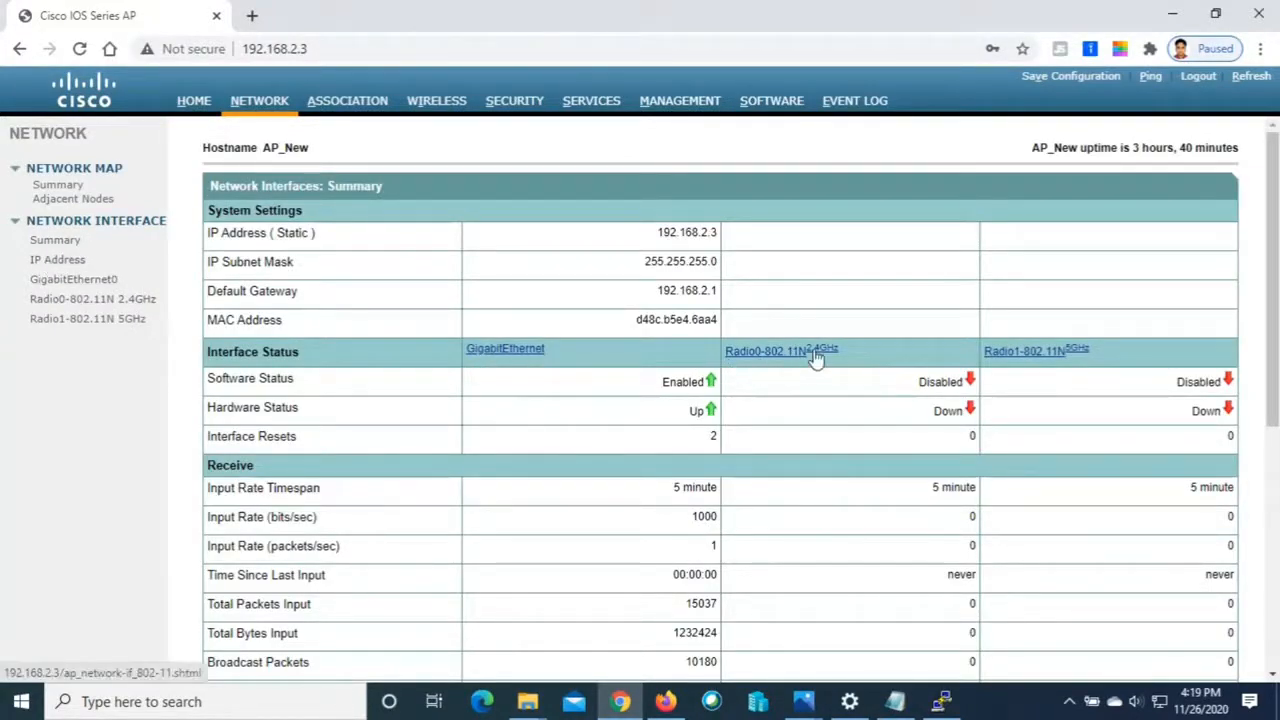
Enable the radio in the Radio0-802.11N 2.4GHz interface settings and apply the change
click(109, 301)
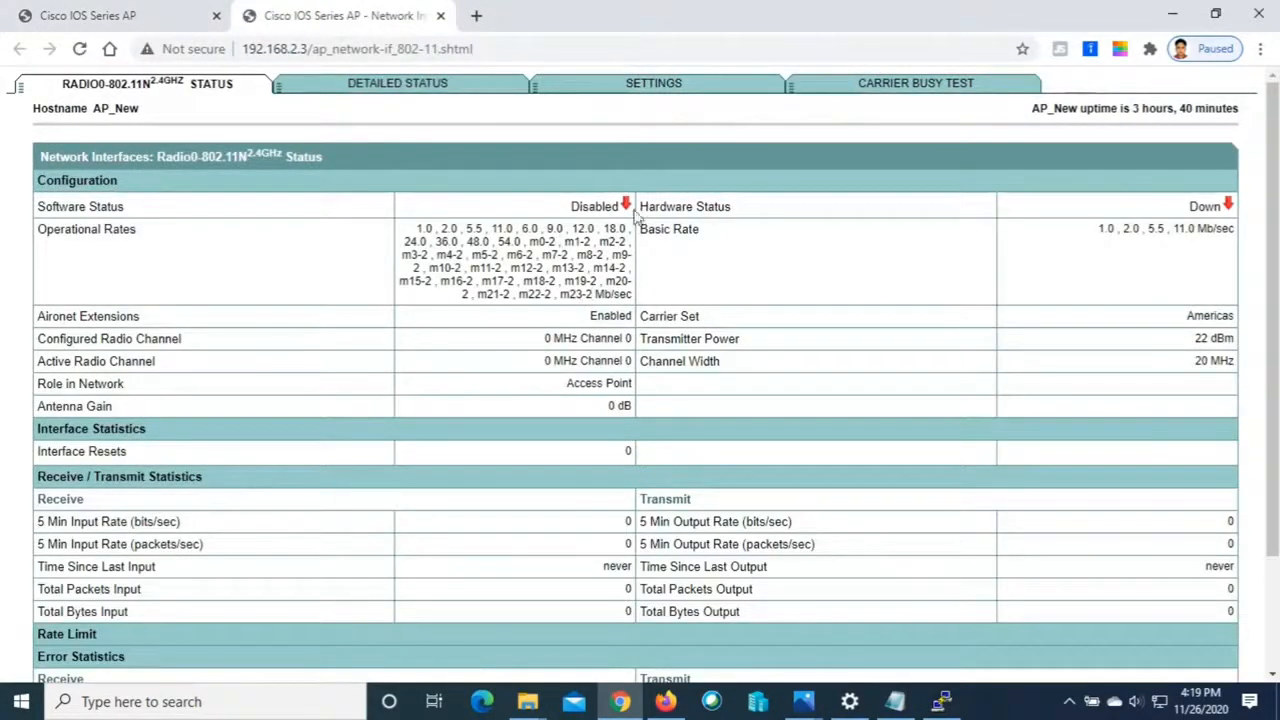
click(674, 90)
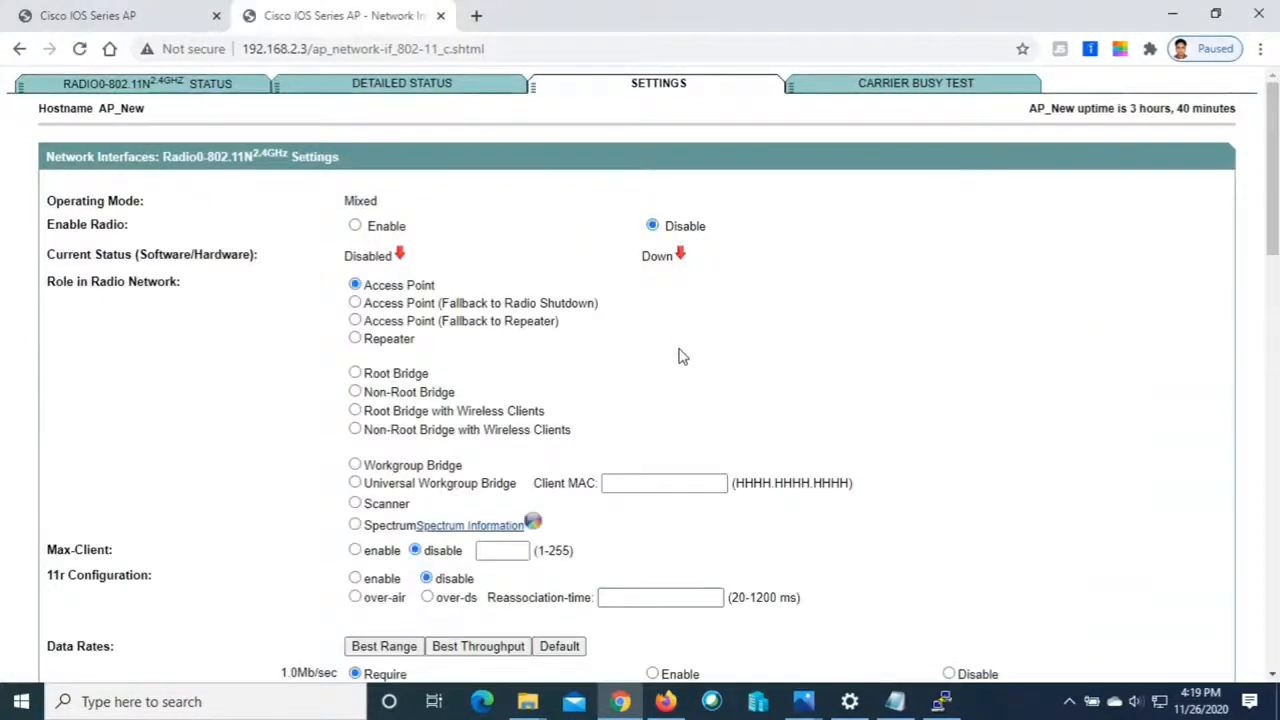
click(356, 227)
scroll(897, 342, down, 1)
scroll(960, 363, down, 1)
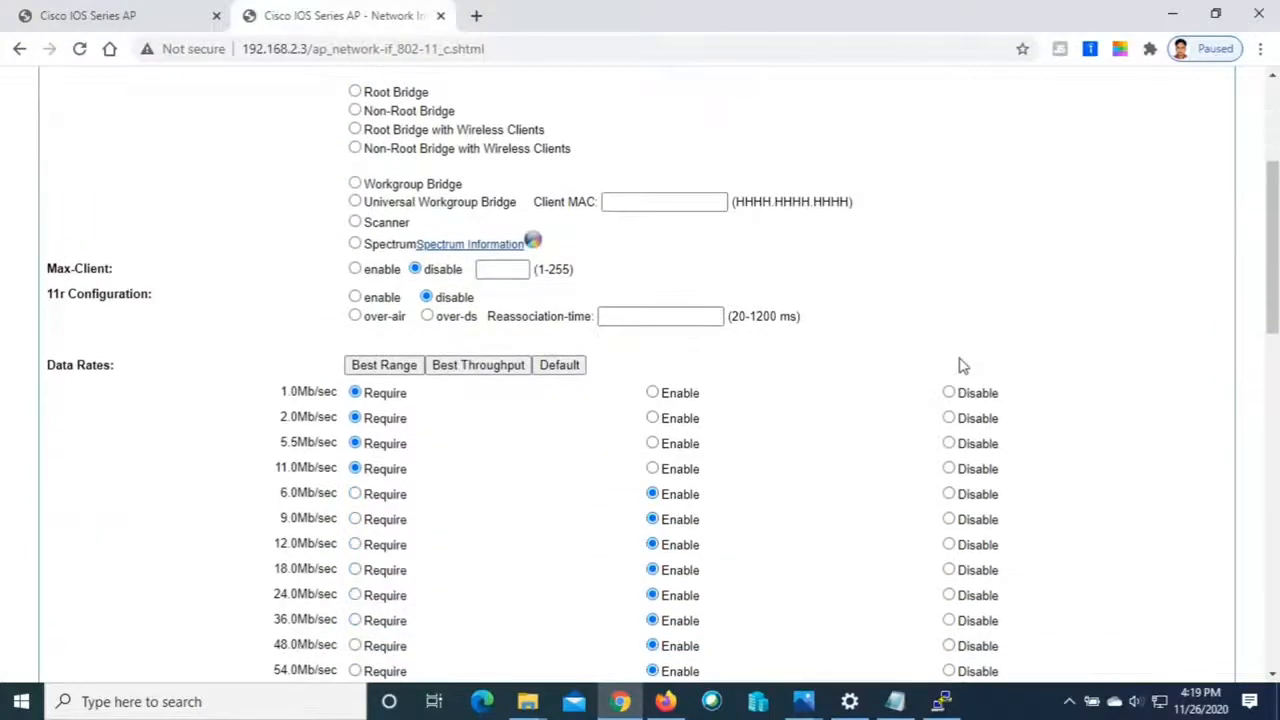
scroll(993, 368, down, 7)
scroll(993, 375, down, 6)
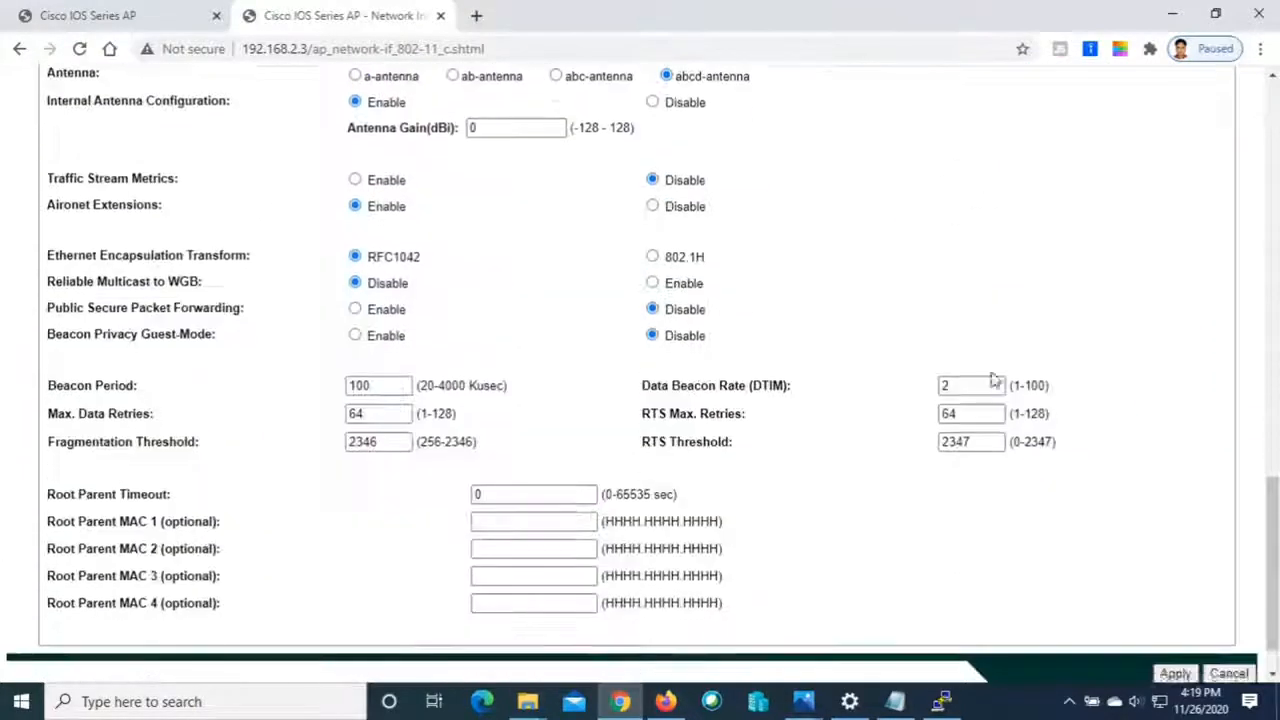
click(1175, 622)
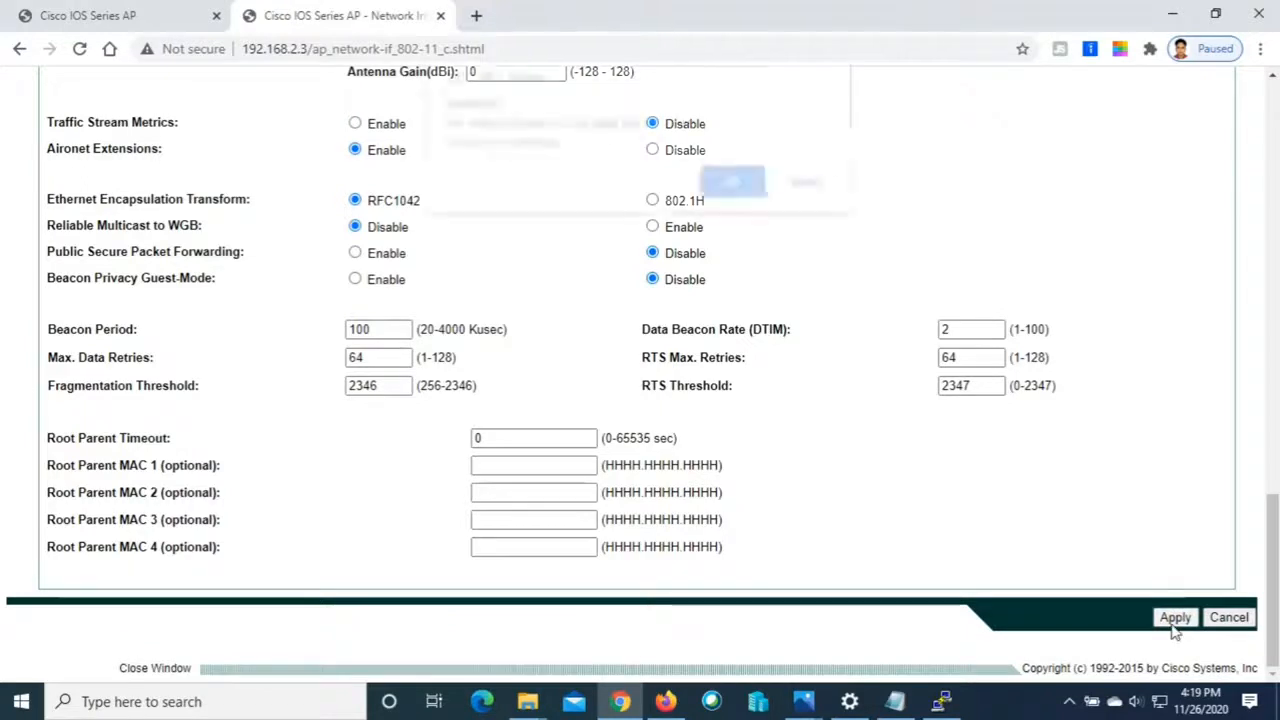
click(740, 195)
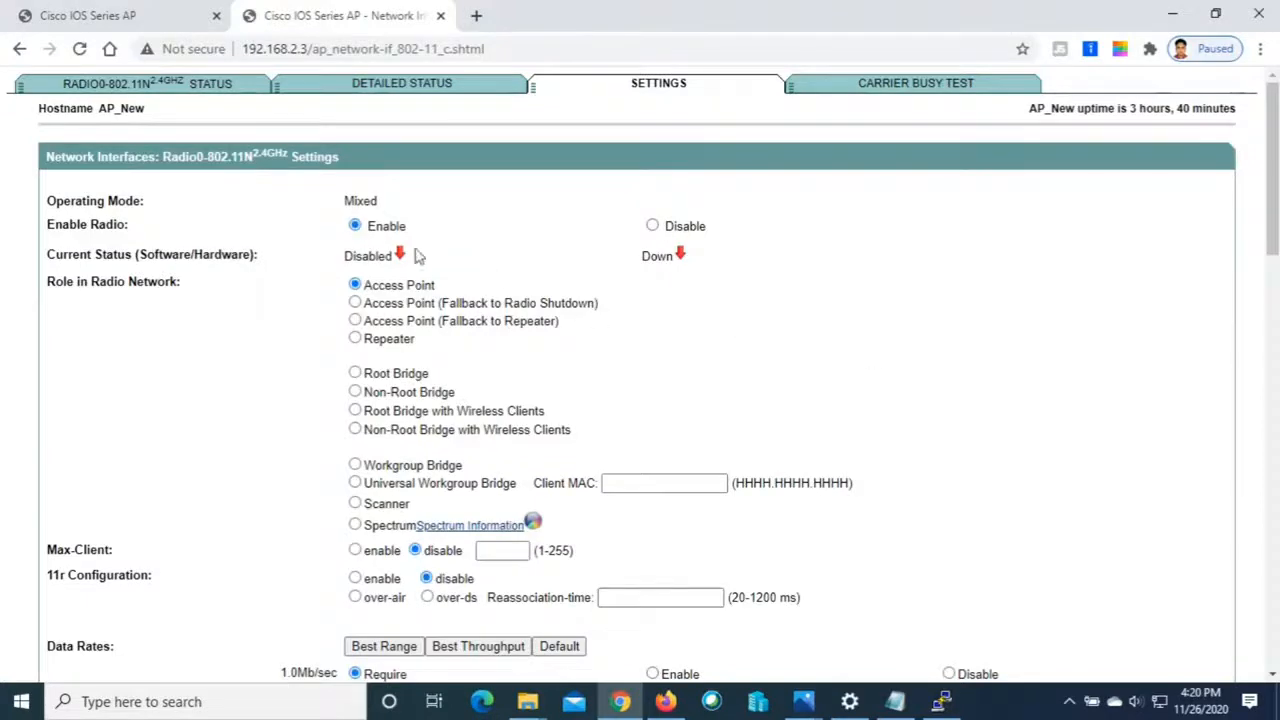
Refresh the Network Interfaces summary and check the software and hardware status of the radio interfaces
click(142, 18)
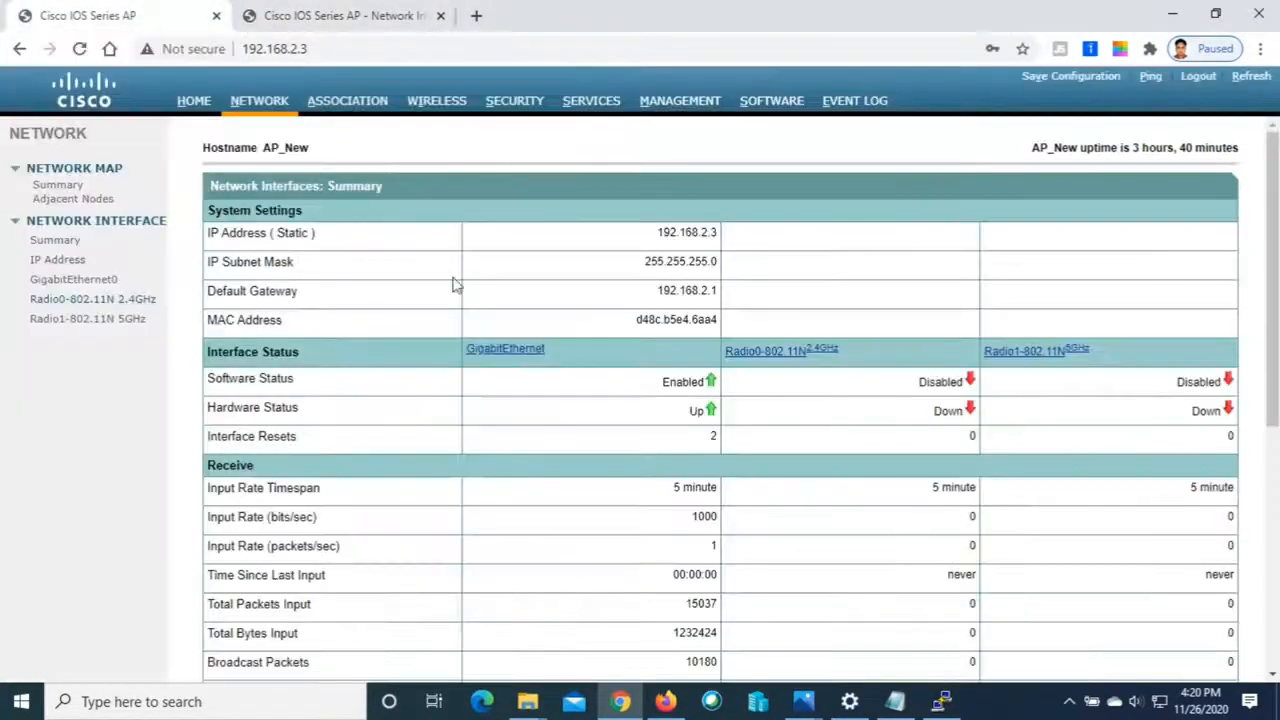
scroll(790, 394, down, 2)
scroll(790, 394, up, 2)
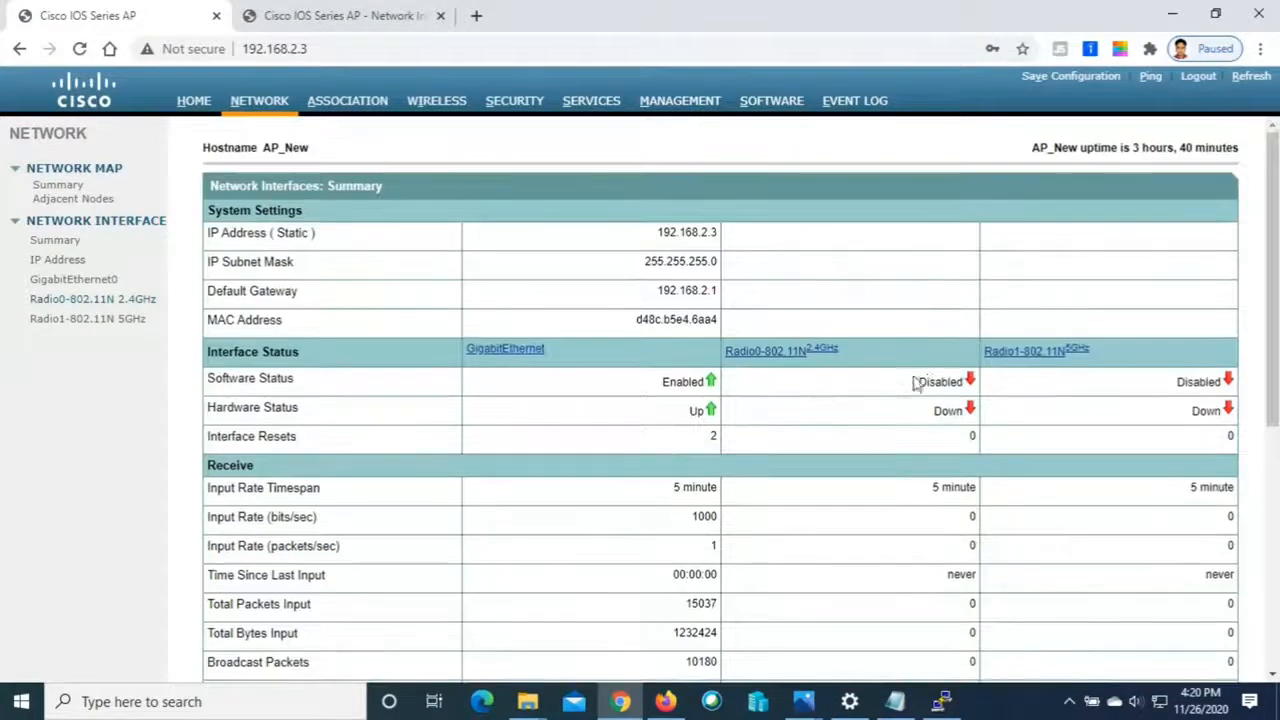
scroll(926, 398, down, 5)
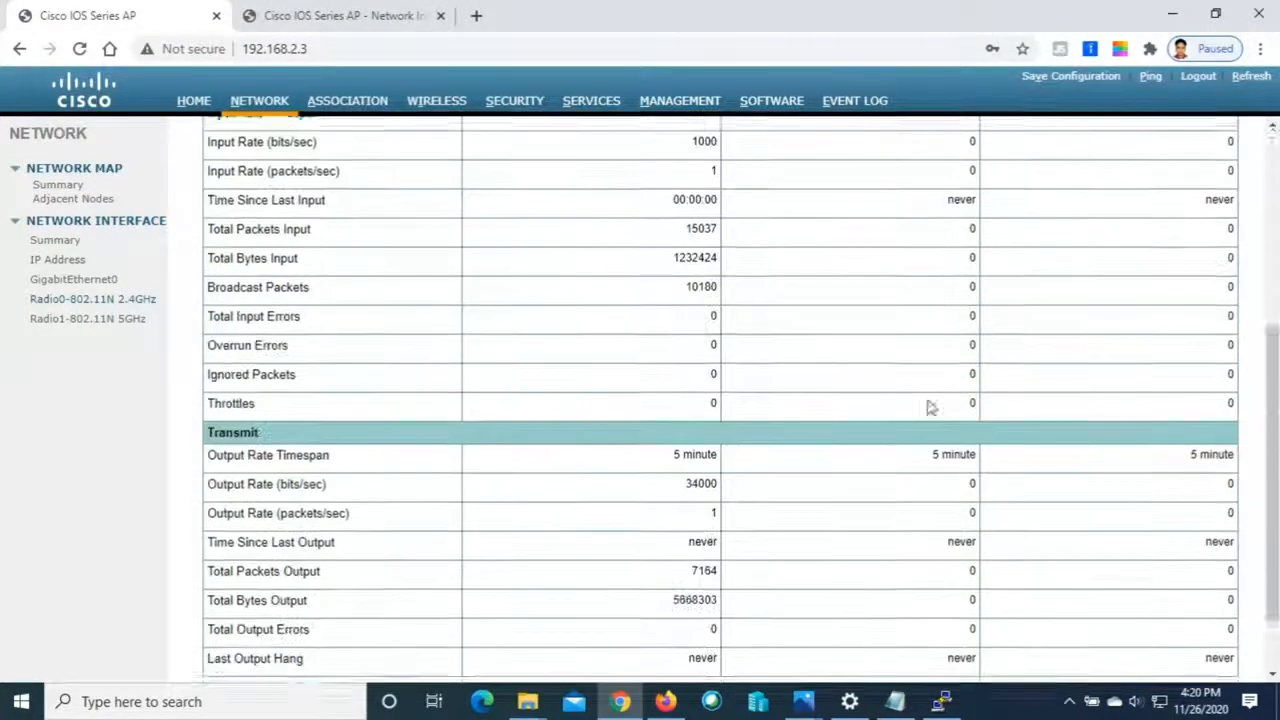
click(1228, 617)
scroll(1023, 551, down, 5)
scroll(905, 472, up, 4)
scroll(903, 451, up, 1)
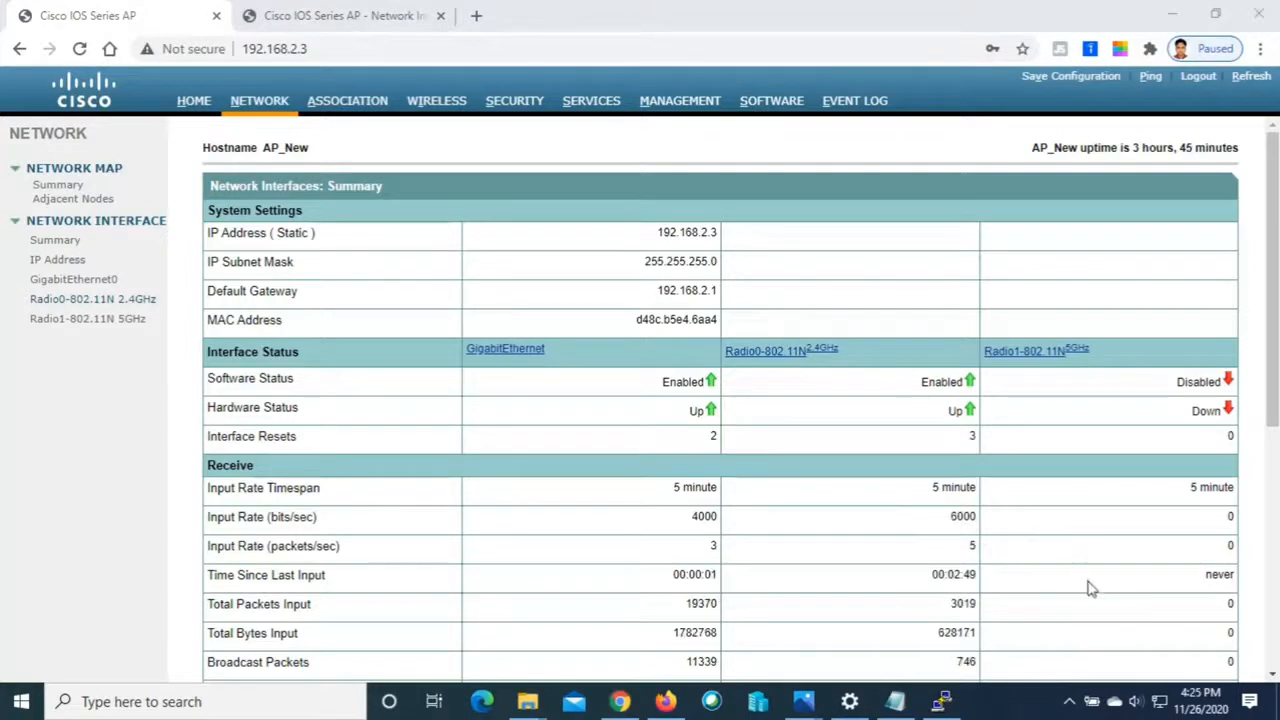
Connect the PC to the WLAN_New Wi-Fi network with its security key, allow the PC to be discoverable and dismiss the browser error
click(1160, 702)
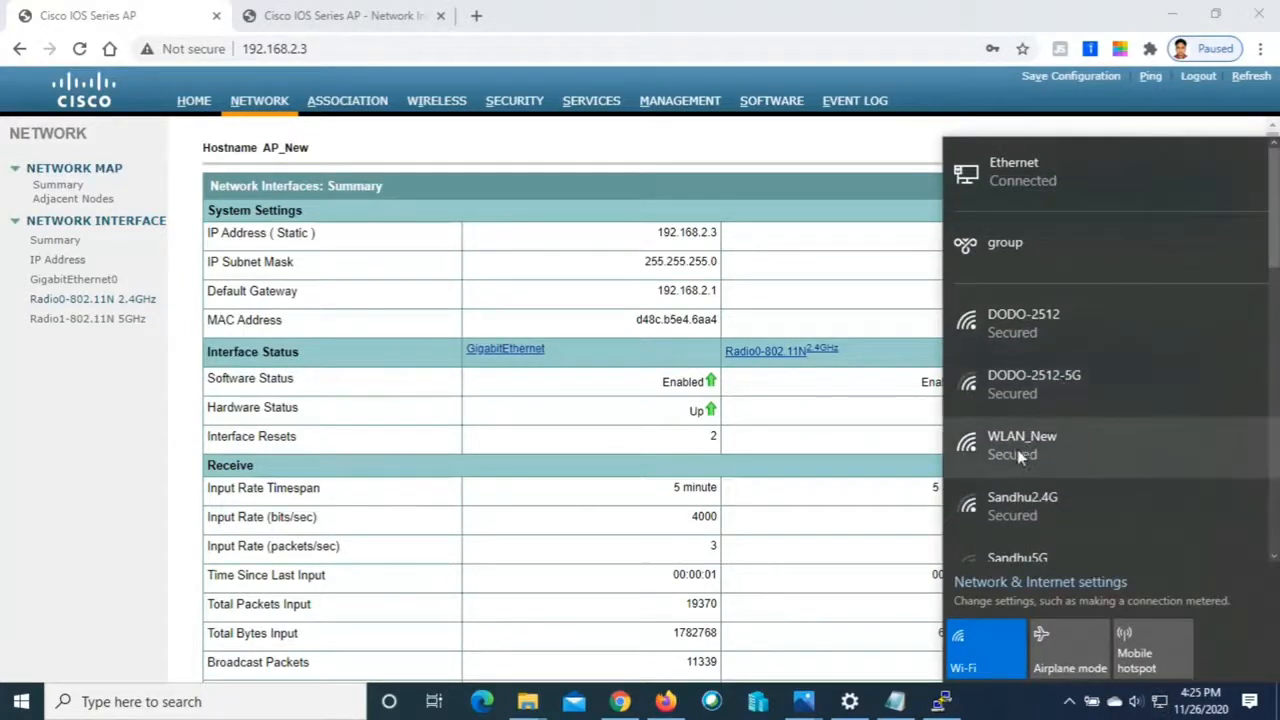
click(1084, 442)
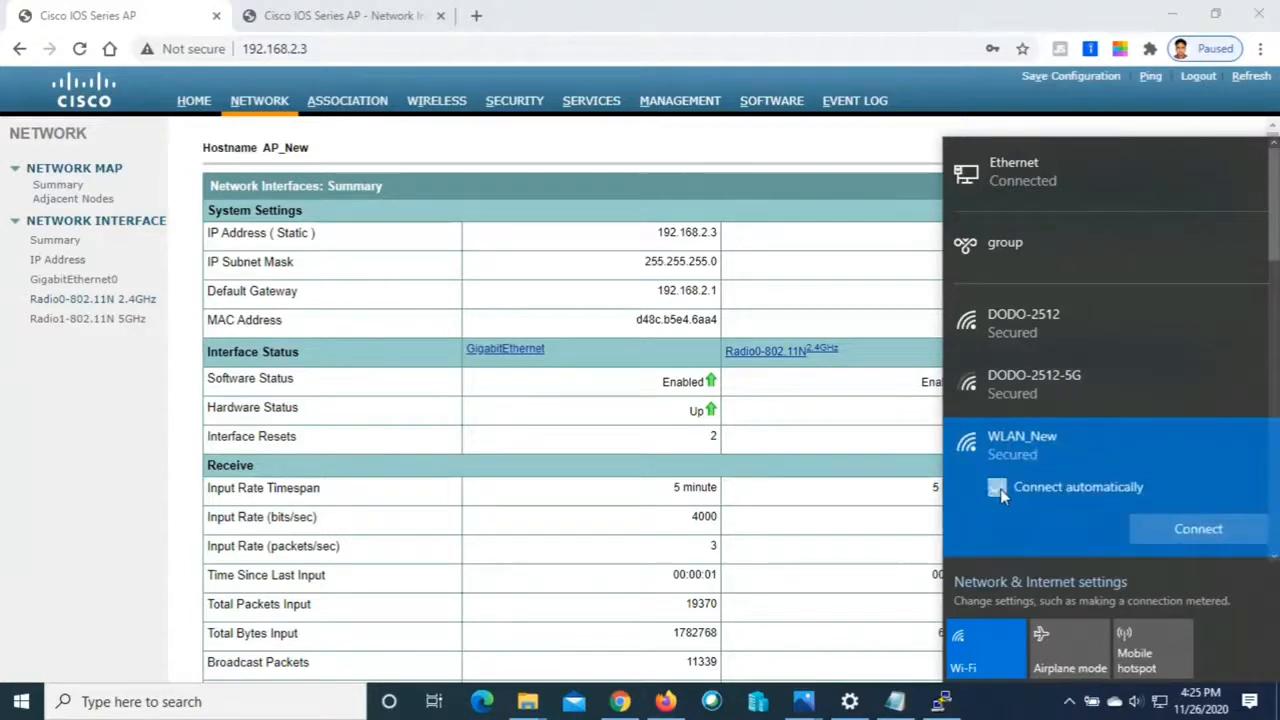
click(1178, 530)
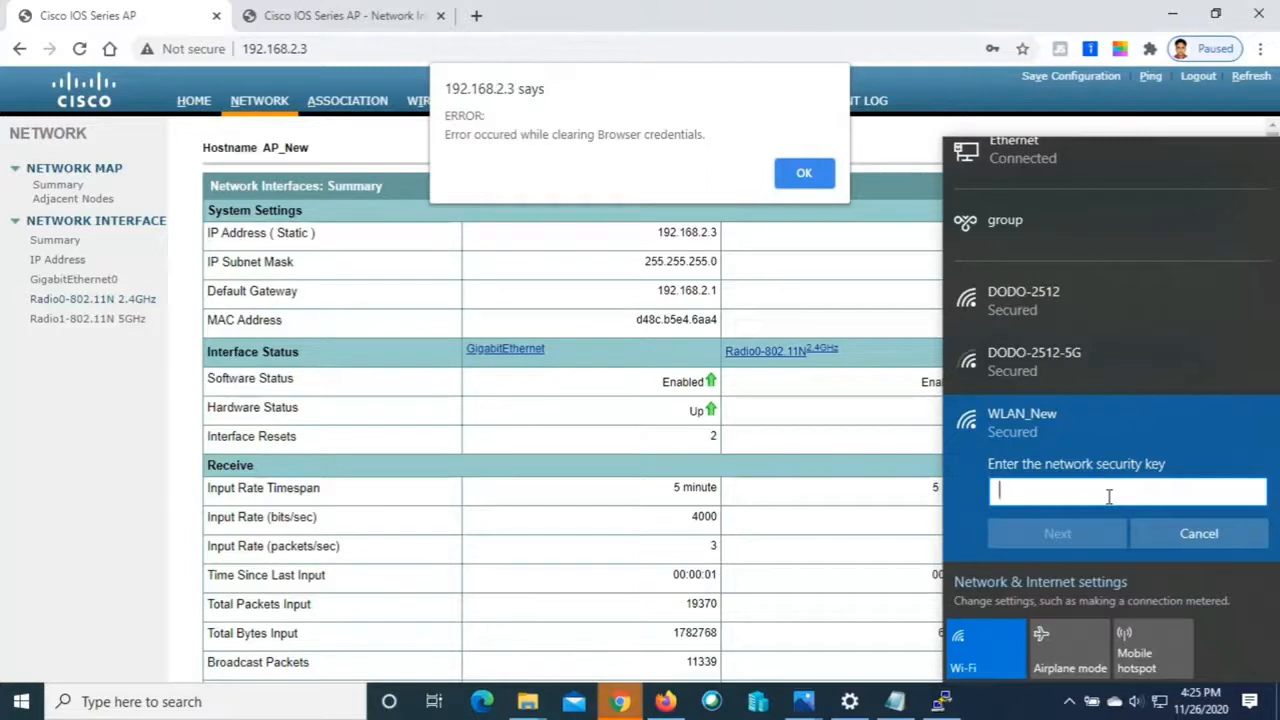
text(••••••••)
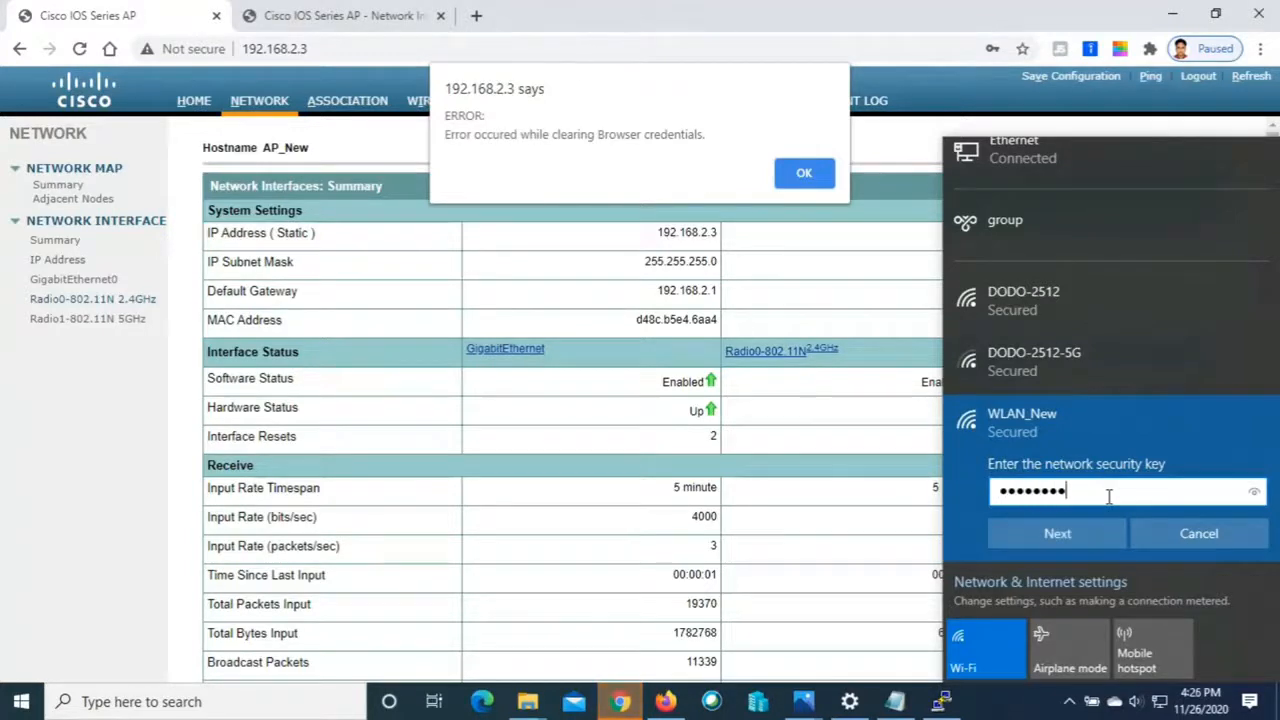
click(1104, 535)
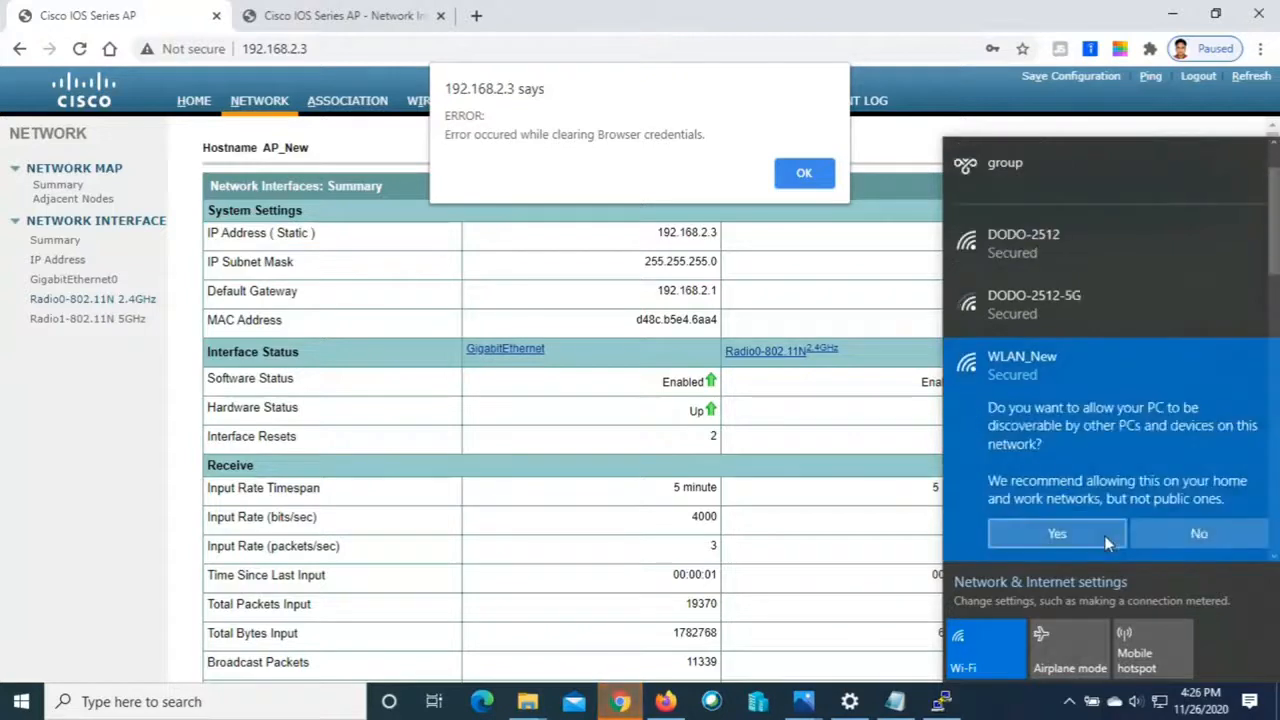
click(1090, 538)
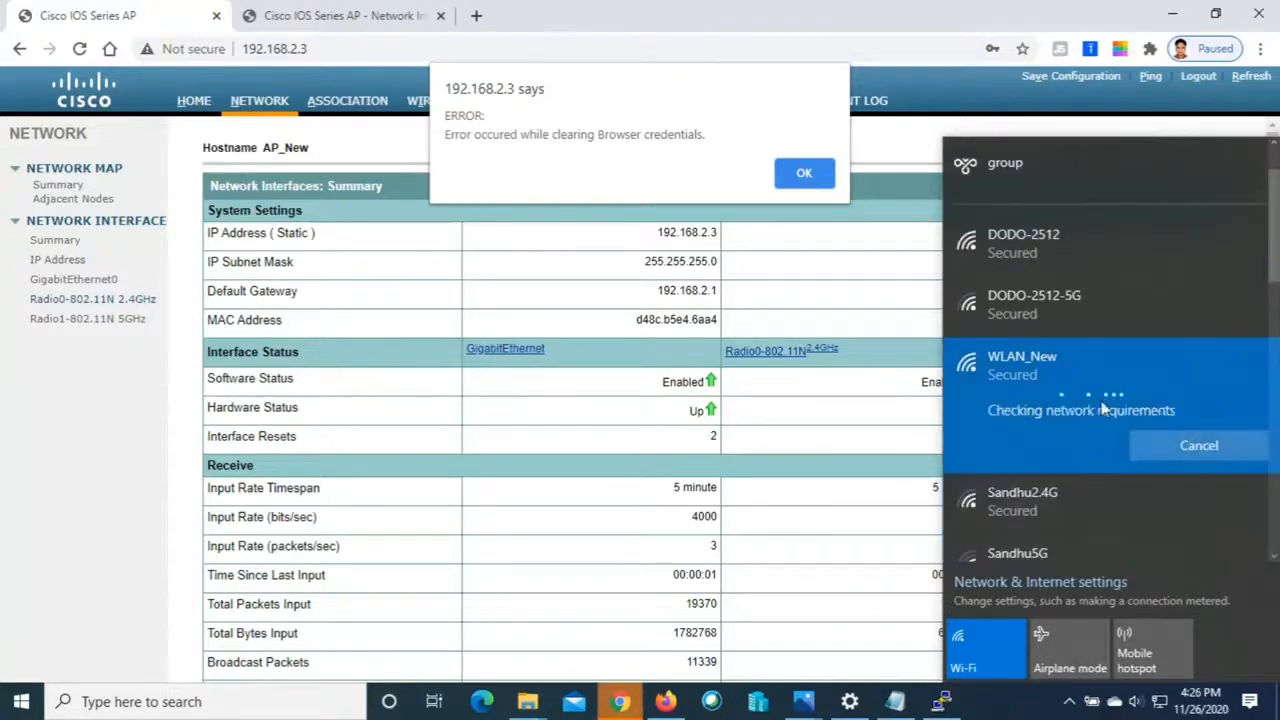
click(804, 173)
Examine the WLAN_New connection's properties, including security type, network band and IPv4 address, and close Settings
click(1164, 701)
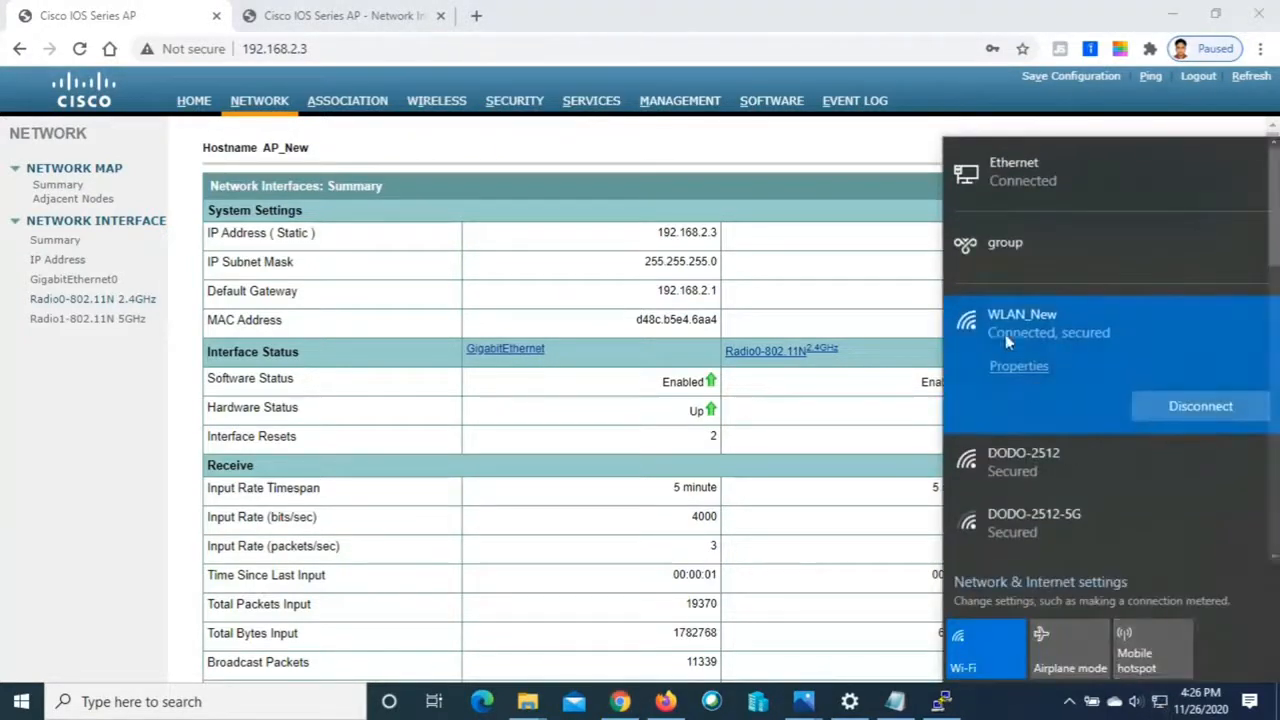
click(1030, 368)
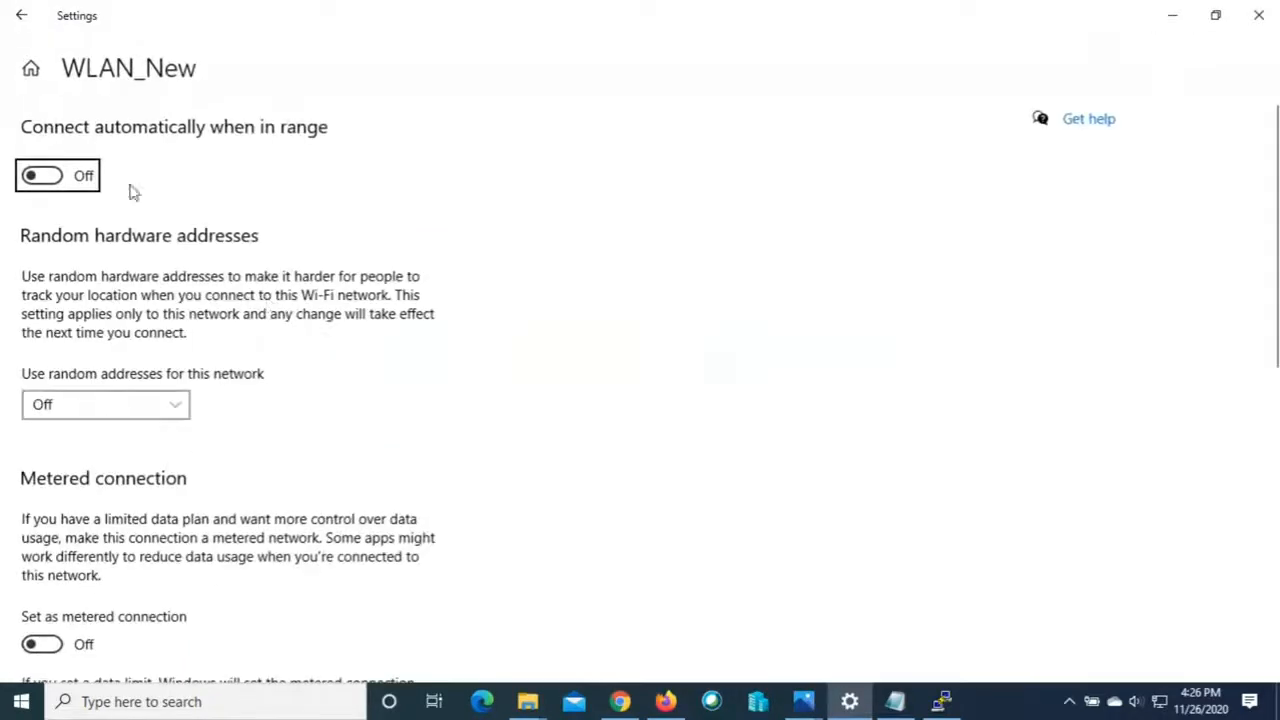
scroll(249, 329, down, 5)
scroll(245, 347, down, 3)
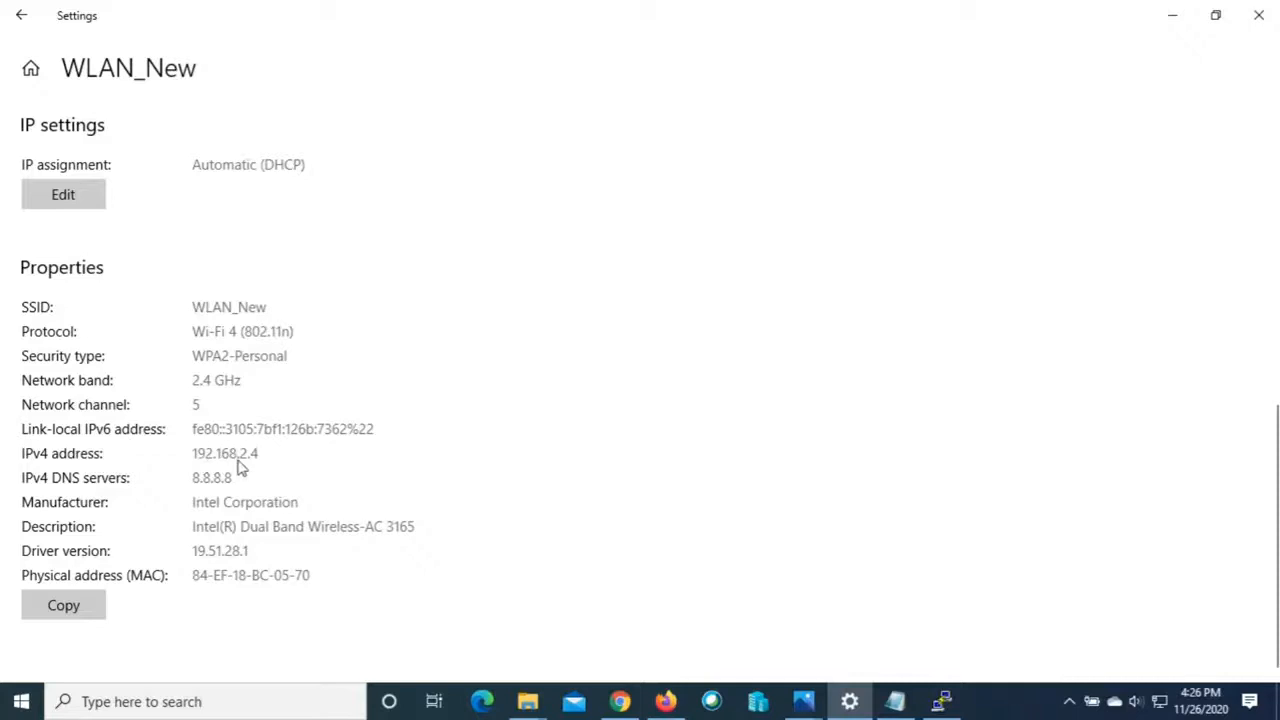
click(22, 16)
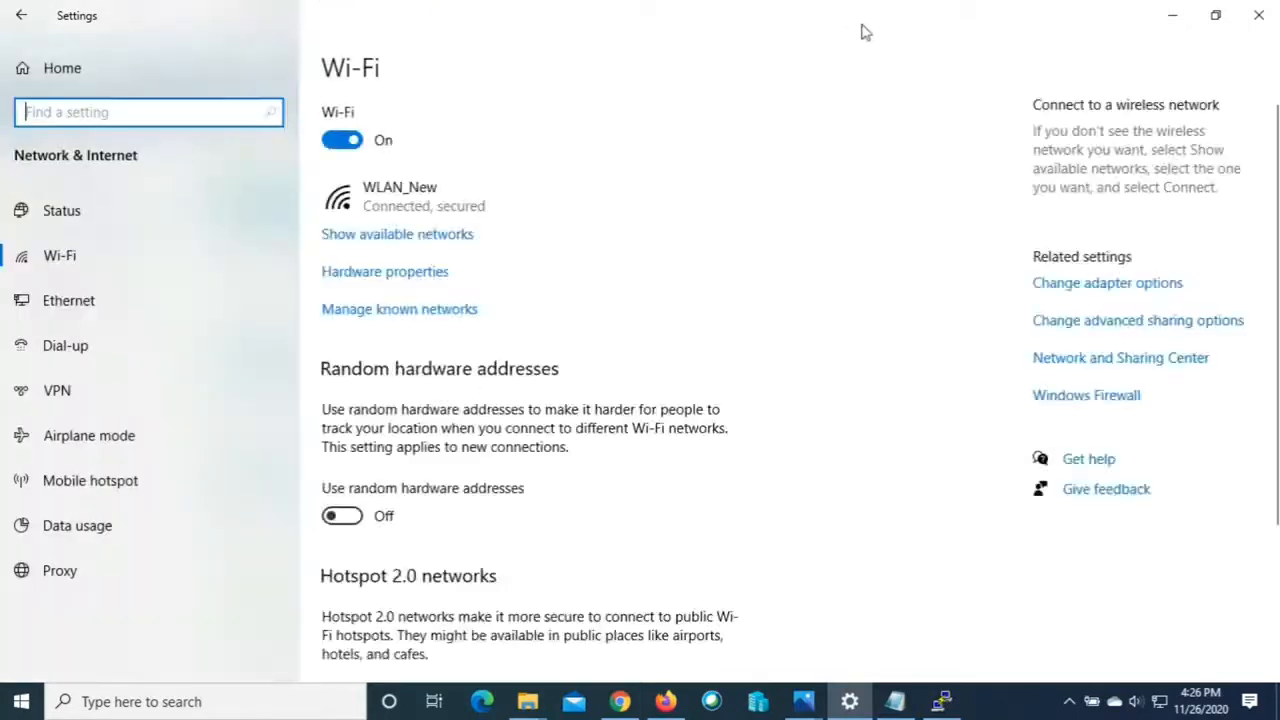
click(1262, 16)
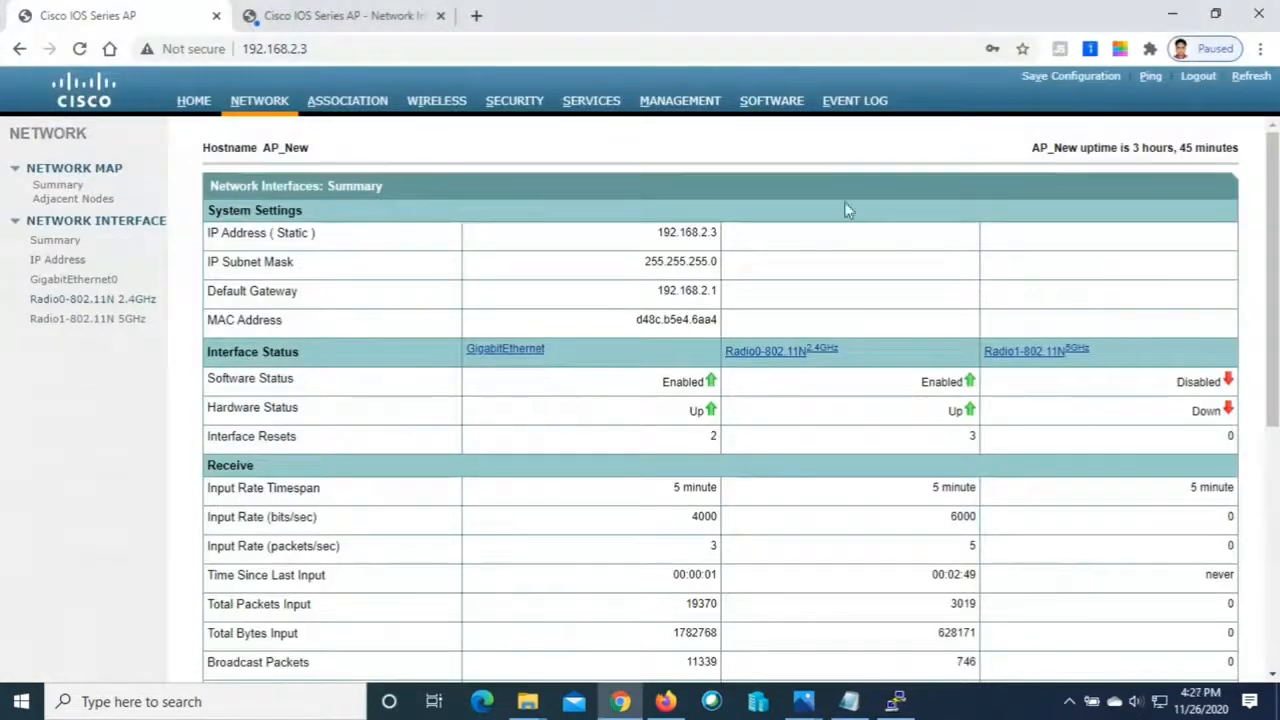
Consult the save step in process.jpg and save the access point's configuration to flash
mouse_move(806, 701)
click(882, 556)
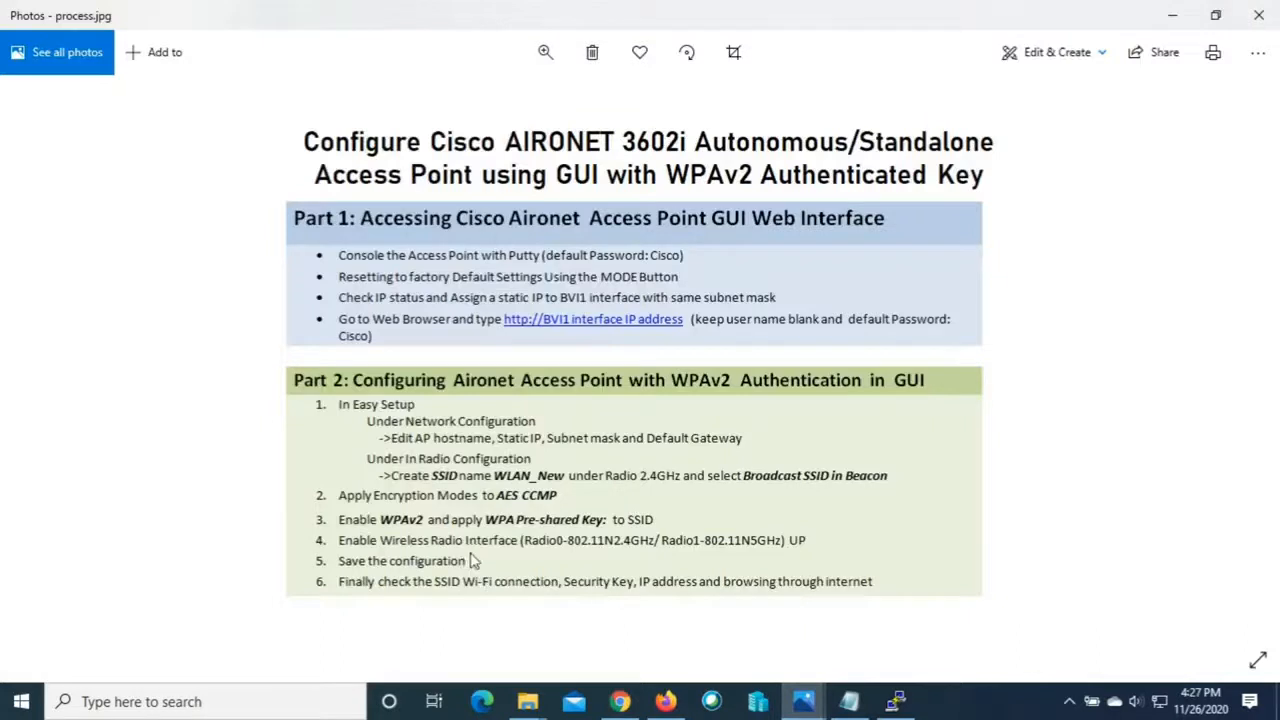
key(alt+Tab)
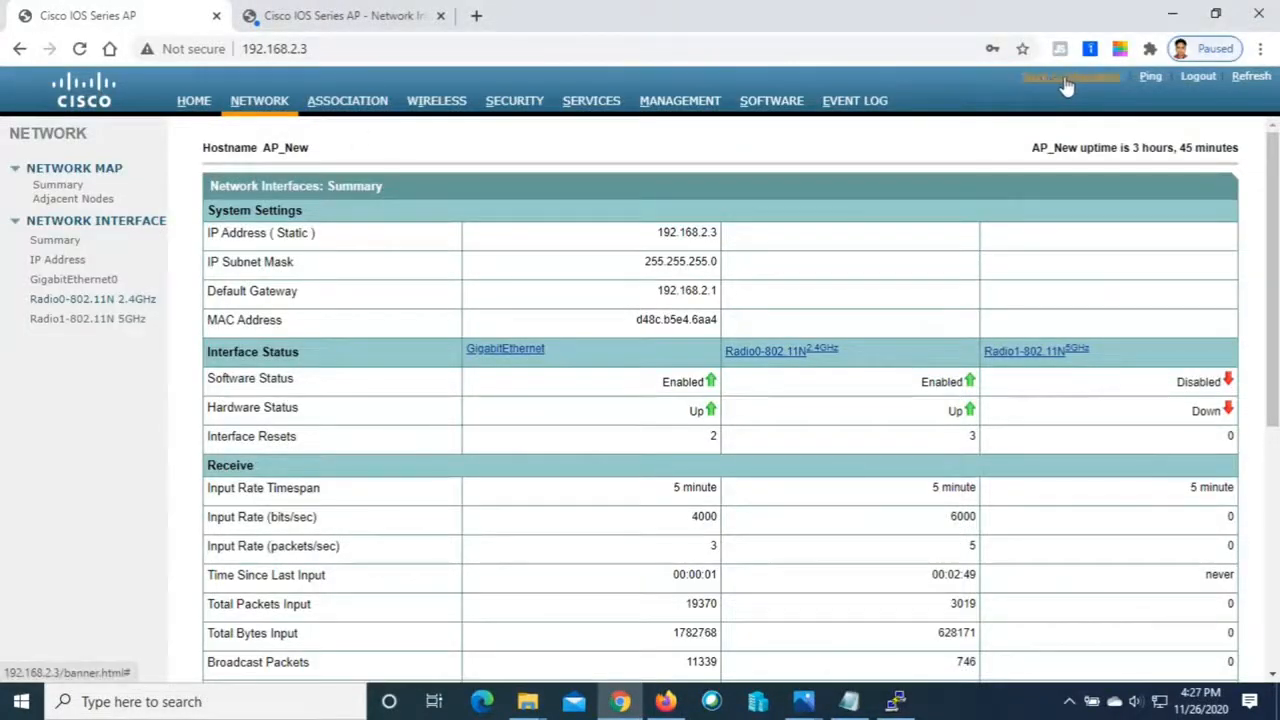
click(1067, 87)
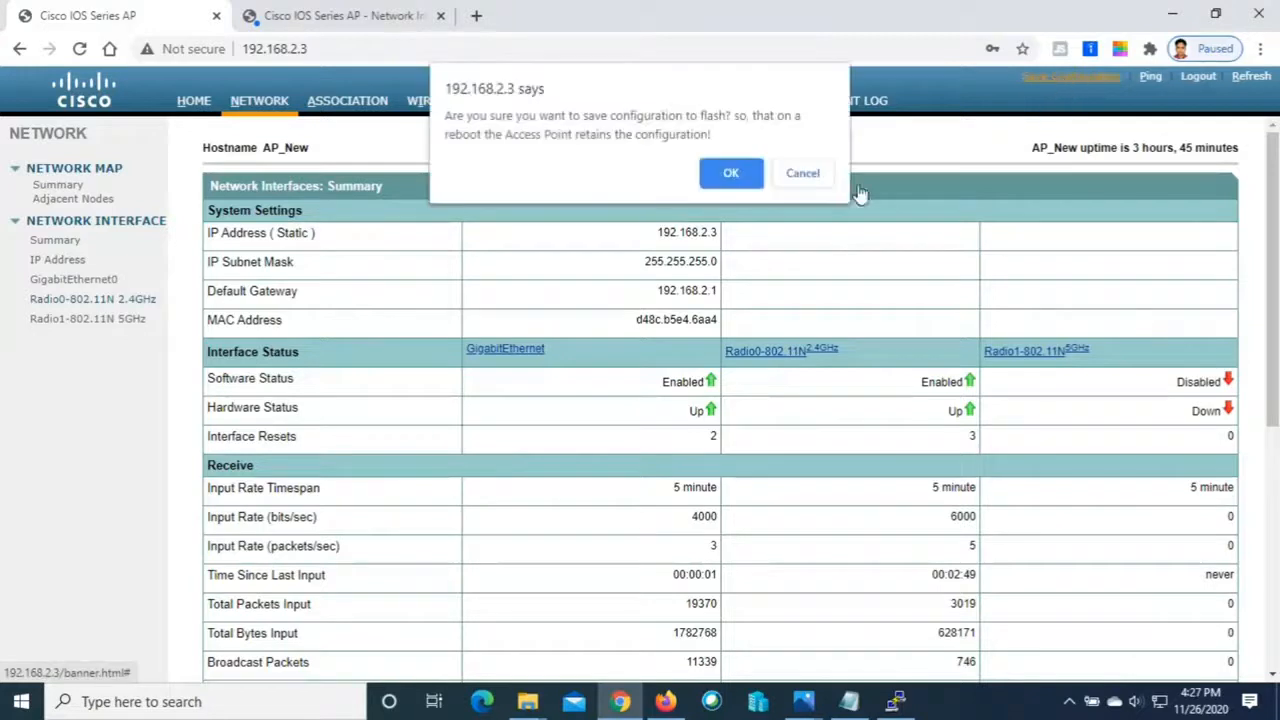
click(736, 177)
click(803, 192)
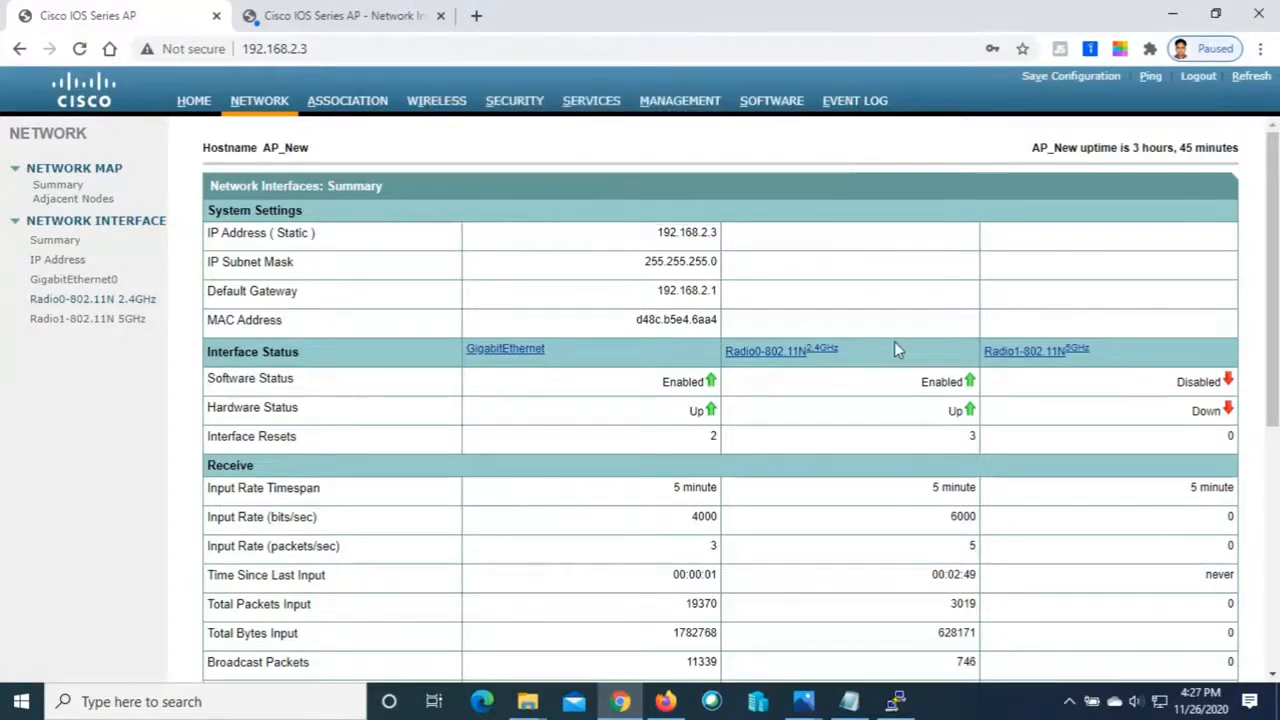
scroll(894, 348, down, 3)
scroll(894, 351, up, 3)
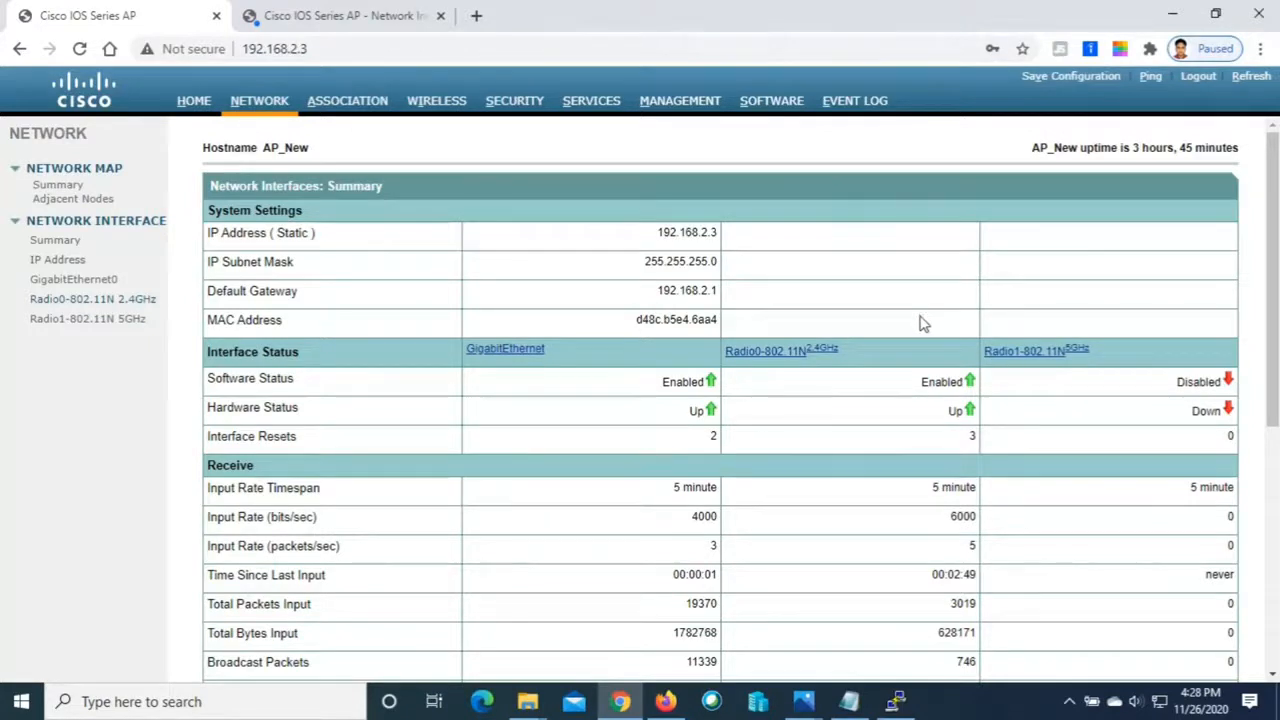
Check the WLAN_New connection in the available networks and display the PC's network adapters through the Network and Sharing Center
click(1159, 704)
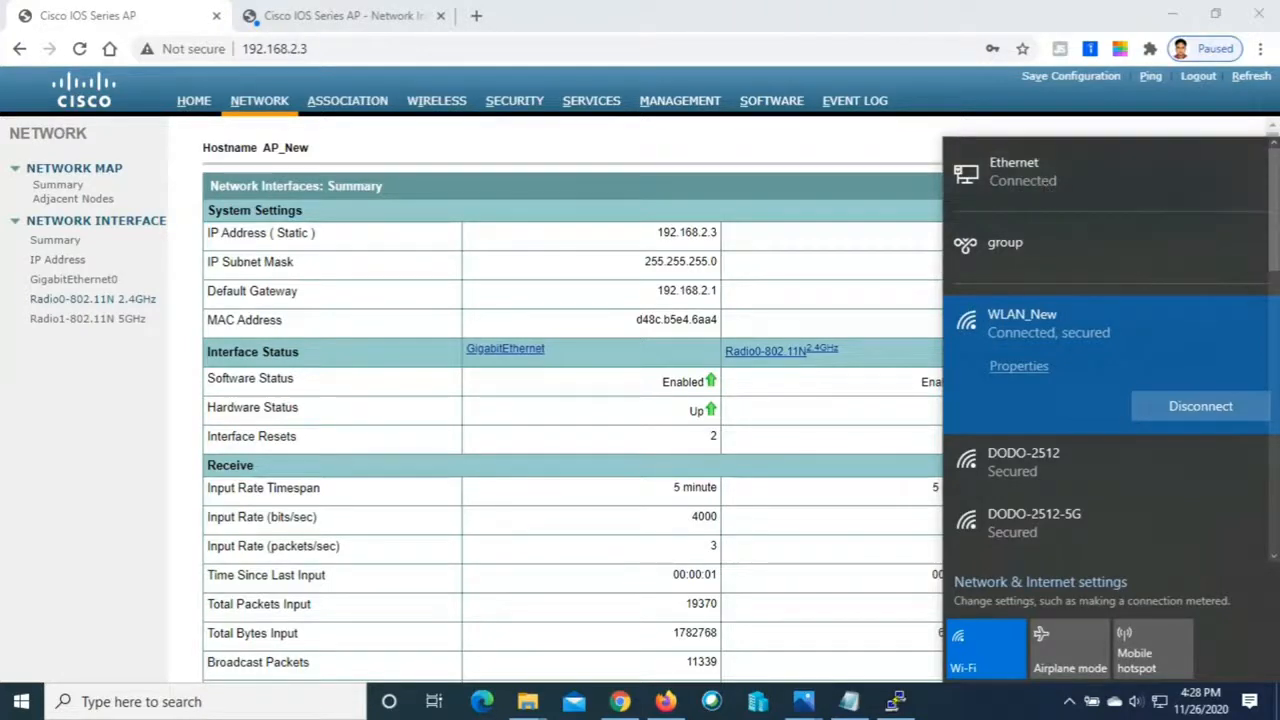
click(978, 714)
right_click(1161, 704)
click(1105, 675)
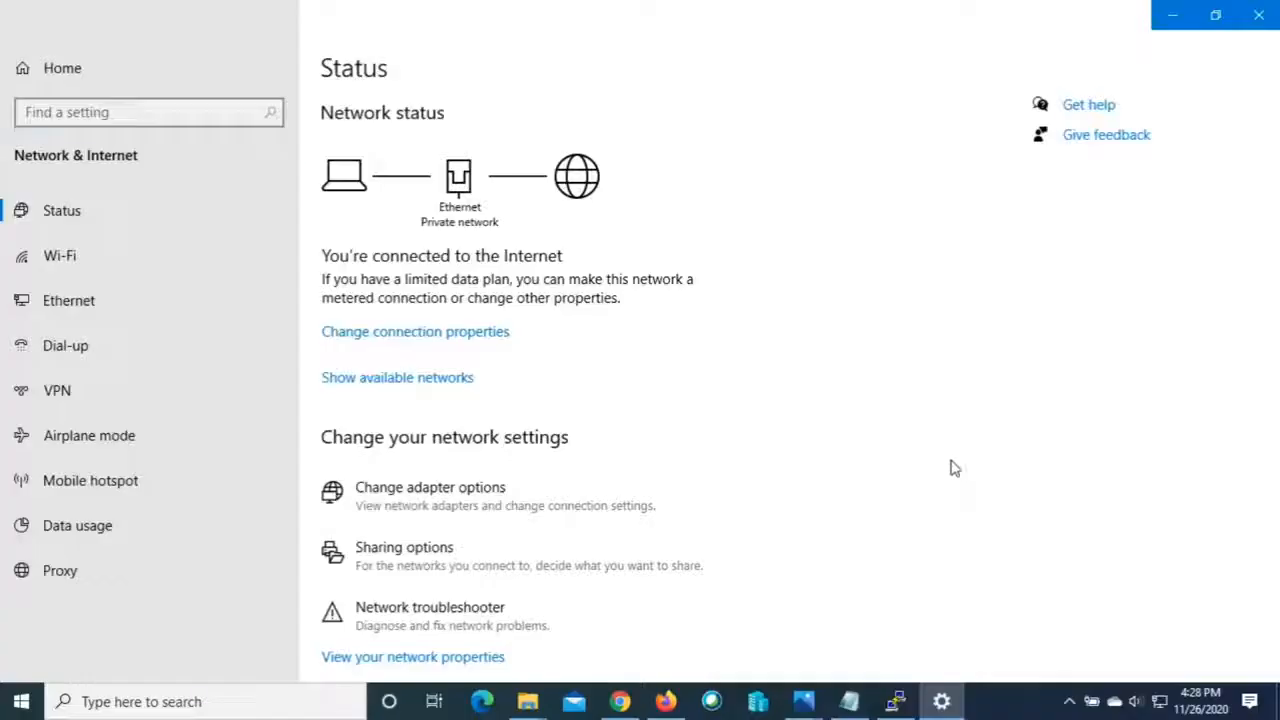
scroll(409, 497, down, 2)
click(411, 570)
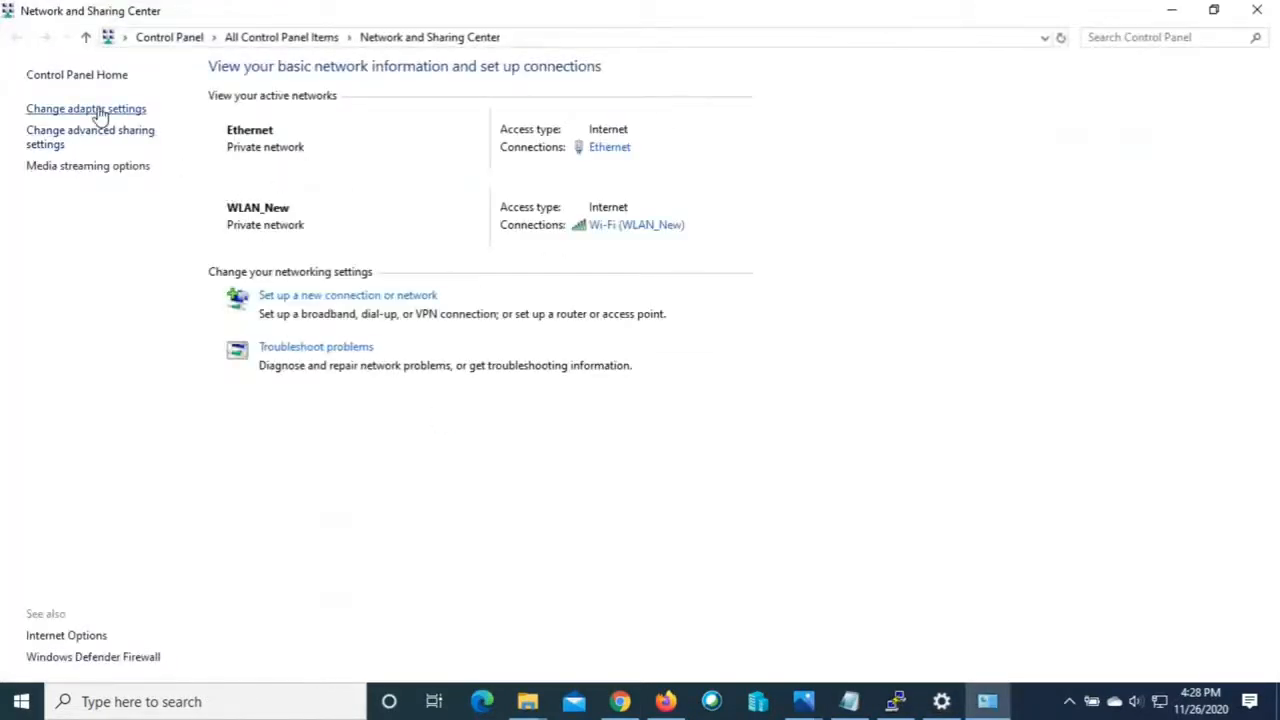
click(100, 110)
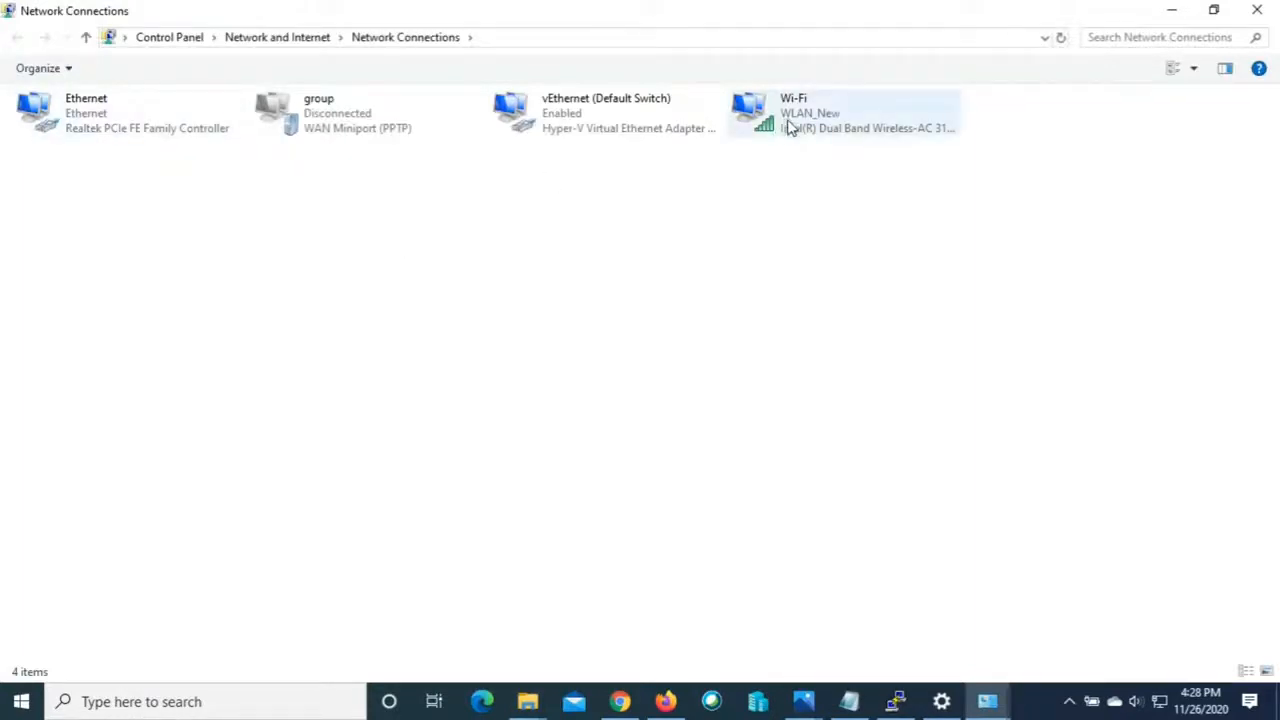
Disable the Ethernet adapter in Network Connections so the PC relies on the WLAN_New Wi-Fi
click(100, 125)
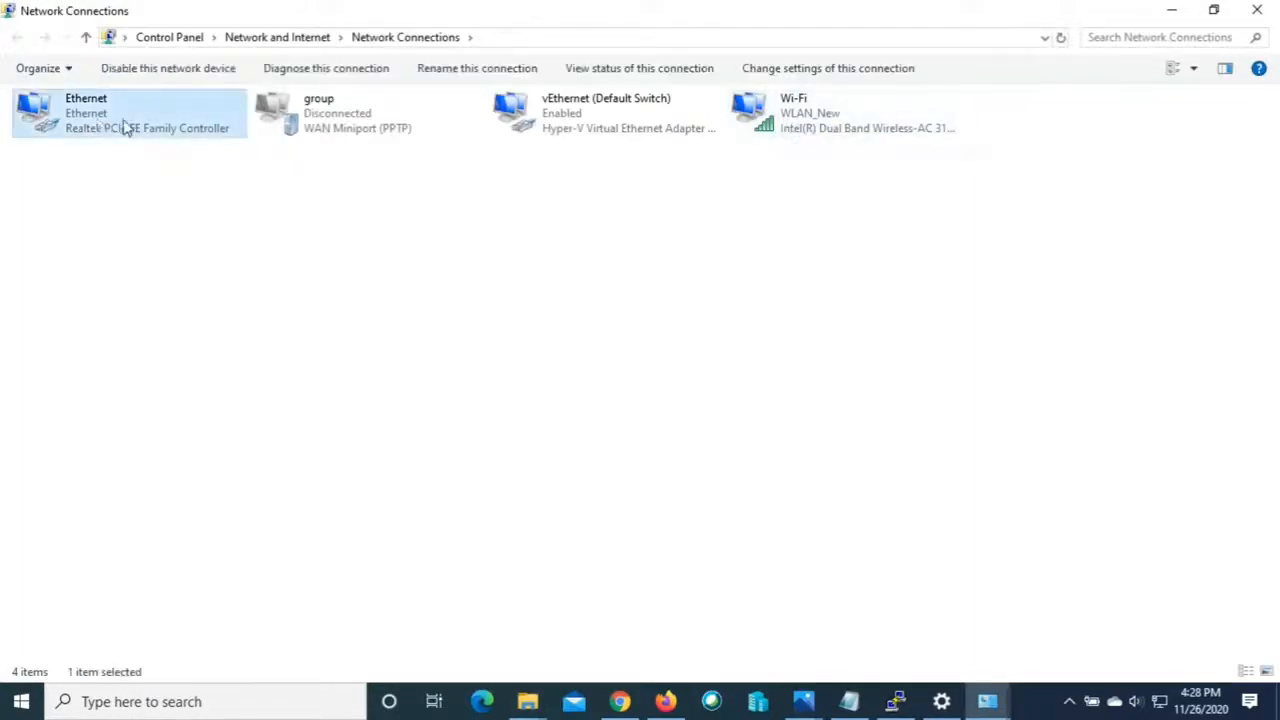
right_click(127, 120)
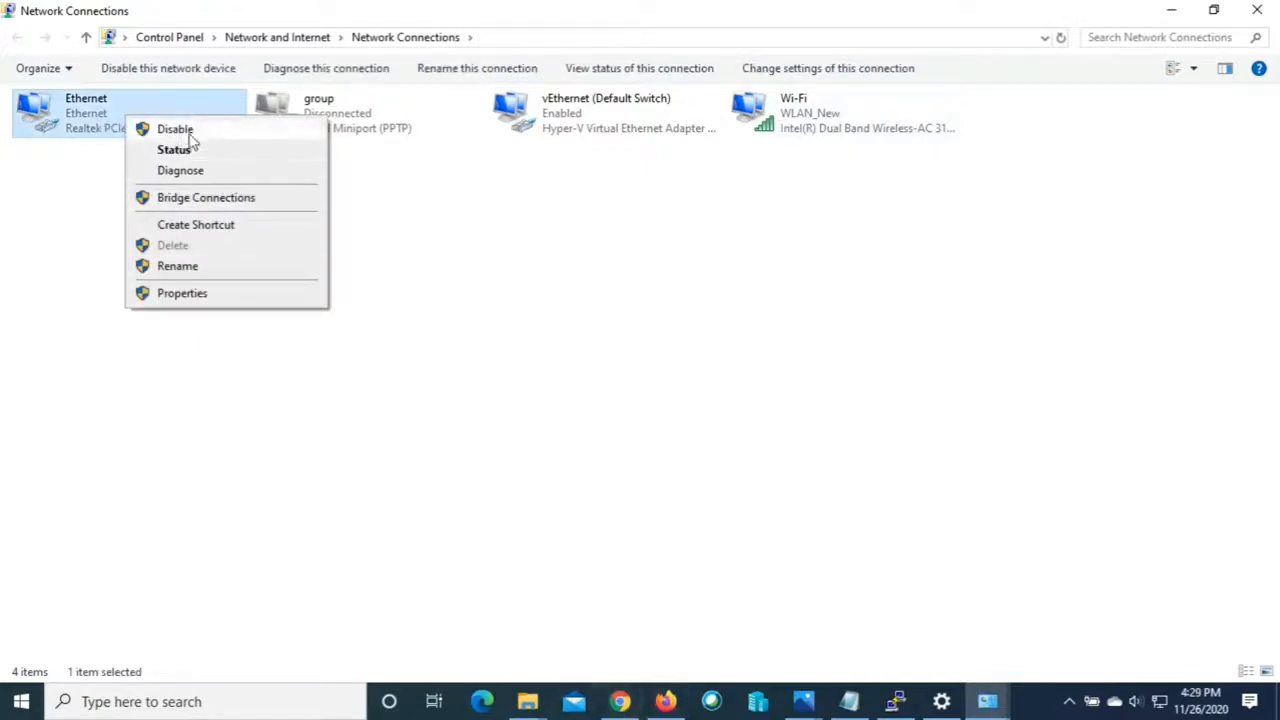
click(117, 108)
right_click(117, 116)
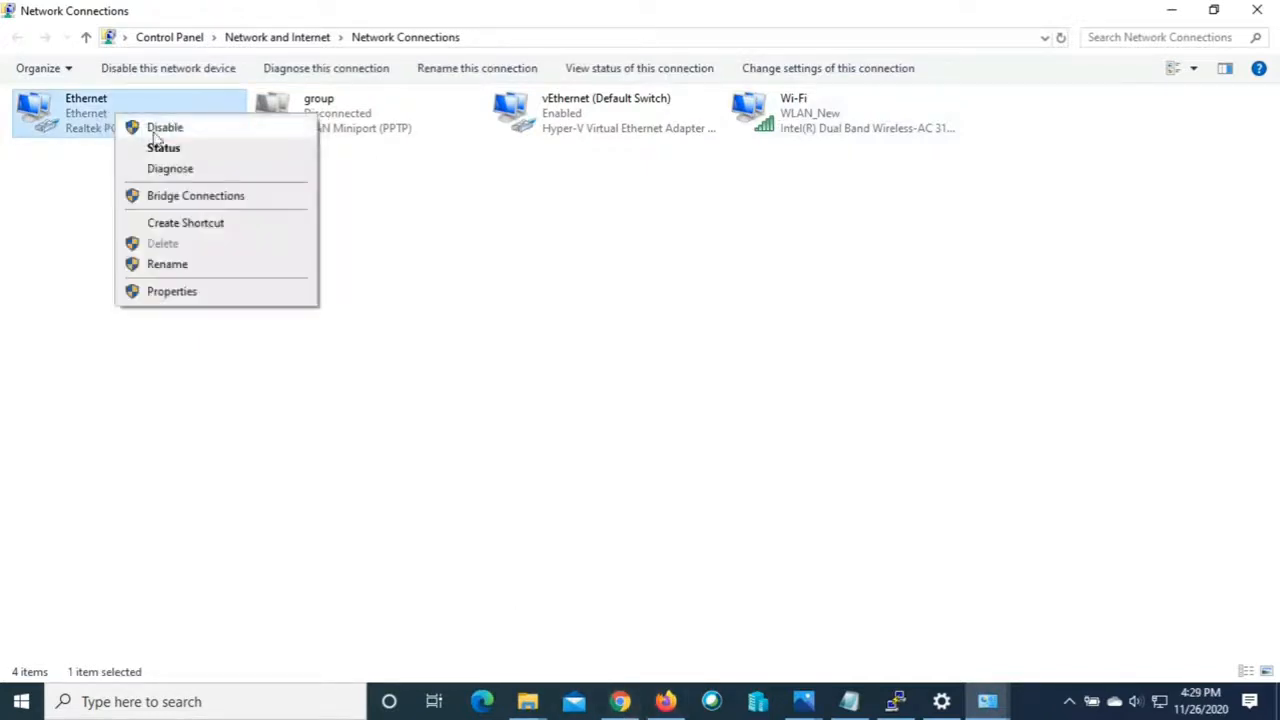
click(166, 130)
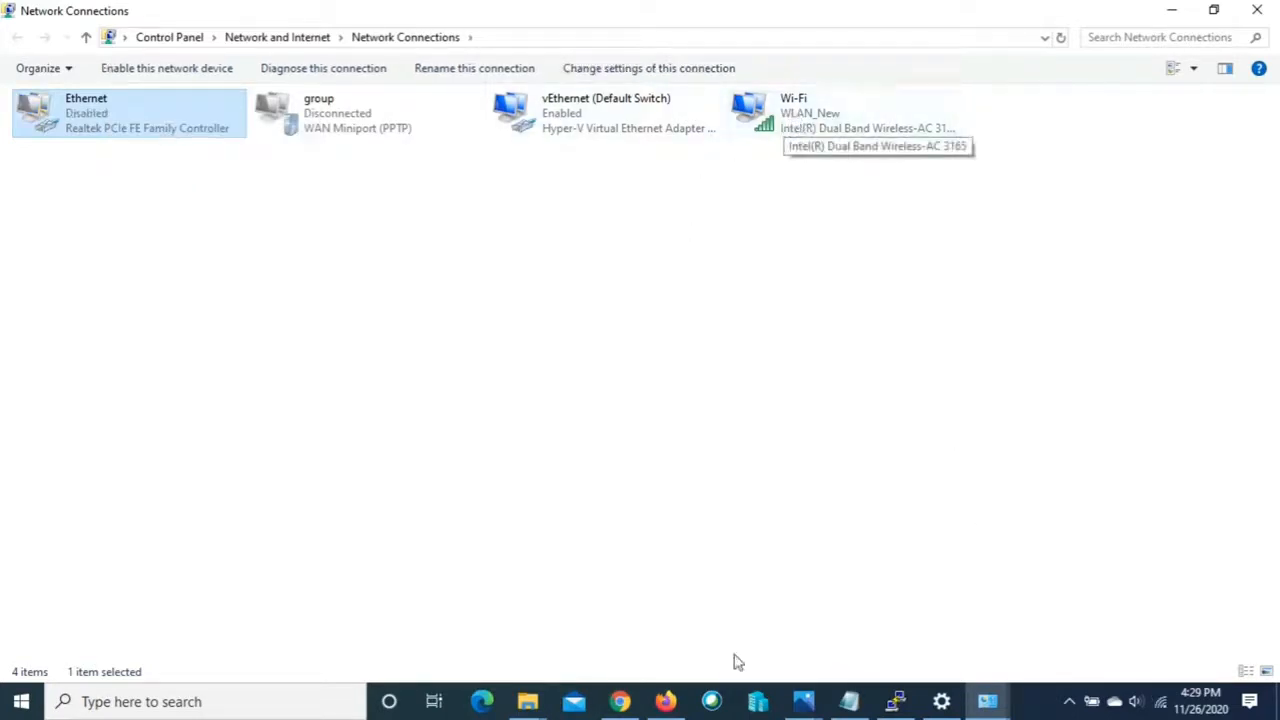
Switch to Chrome, load YouTube in a new tab and search for "IT support people"
click(620, 702)
click(478, 16)
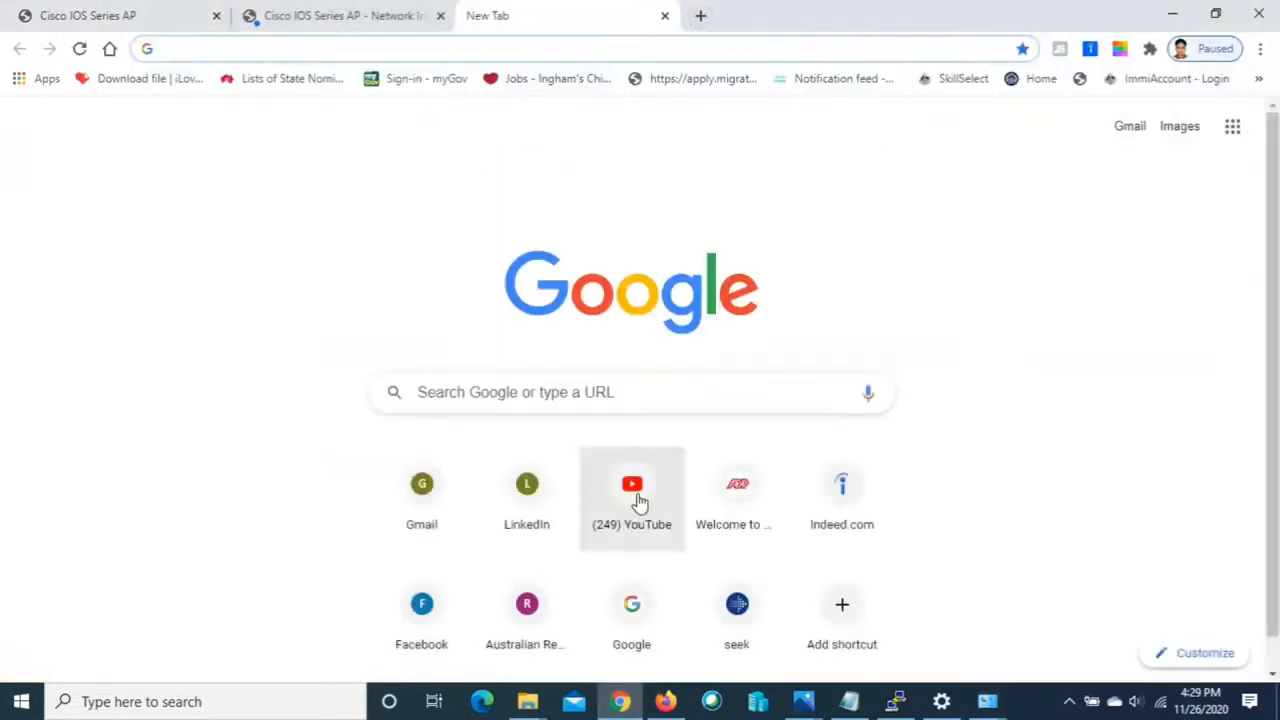
click(632, 490)
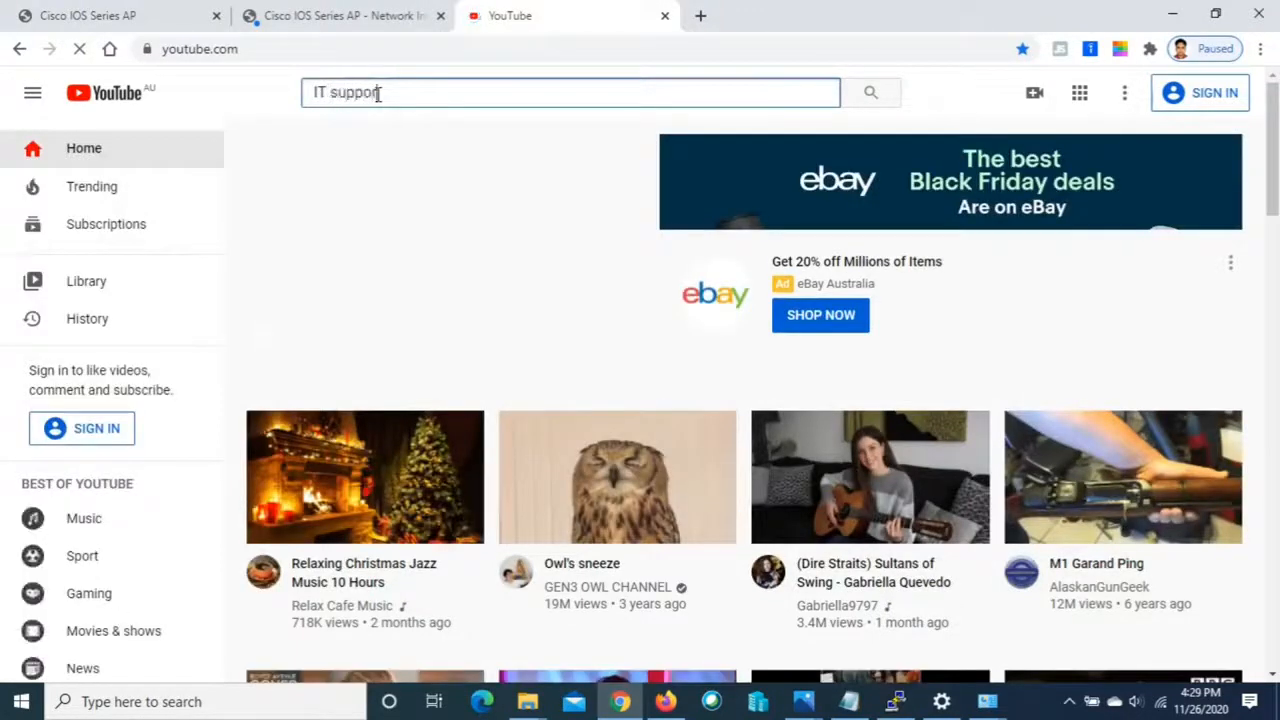
text(support people)
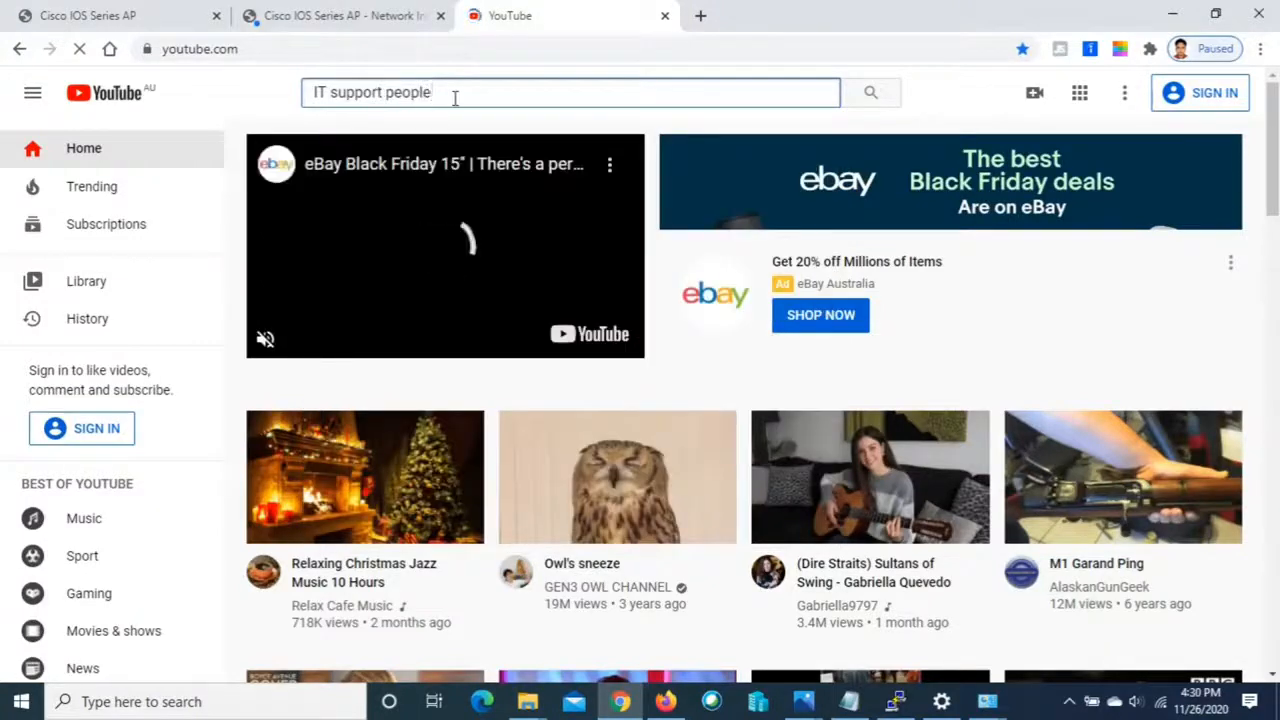
key(Return)
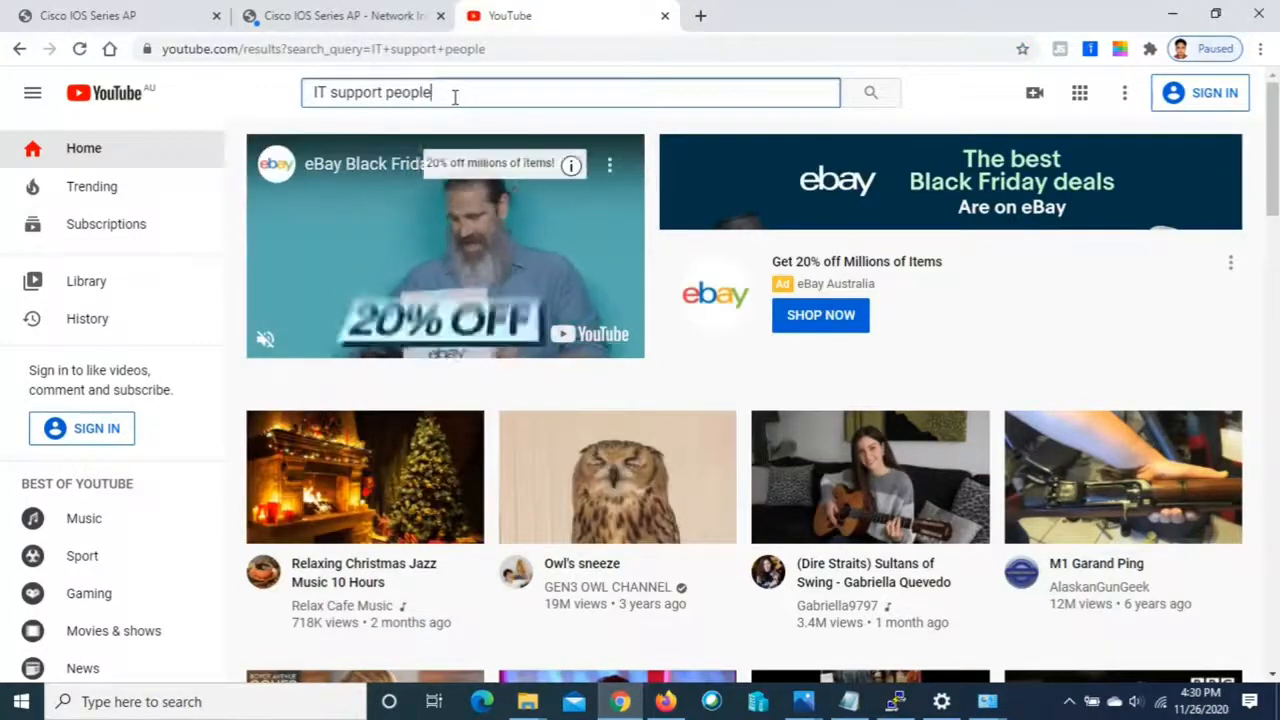
Go to the IT Support People channel and play its video on connecting a Cisco router and switch to an ISP home router
scroll(663, 416, down, 3)
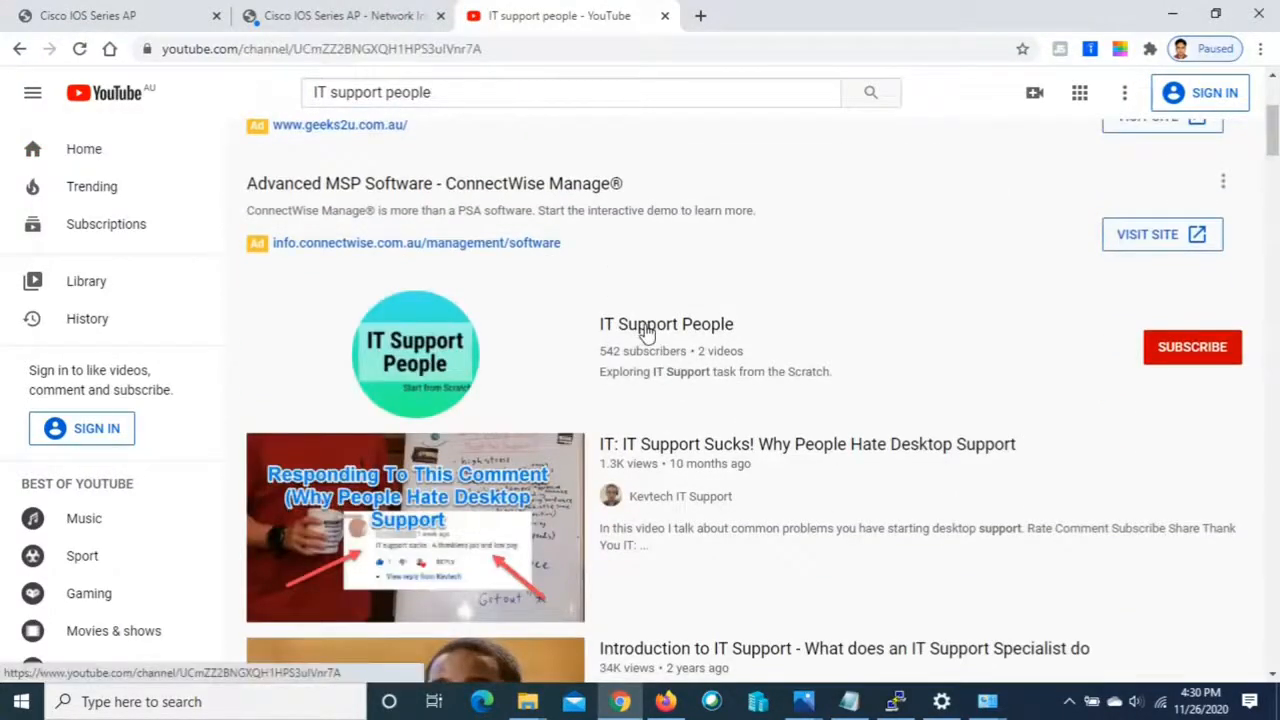
scroll(443, 482, down, 1)
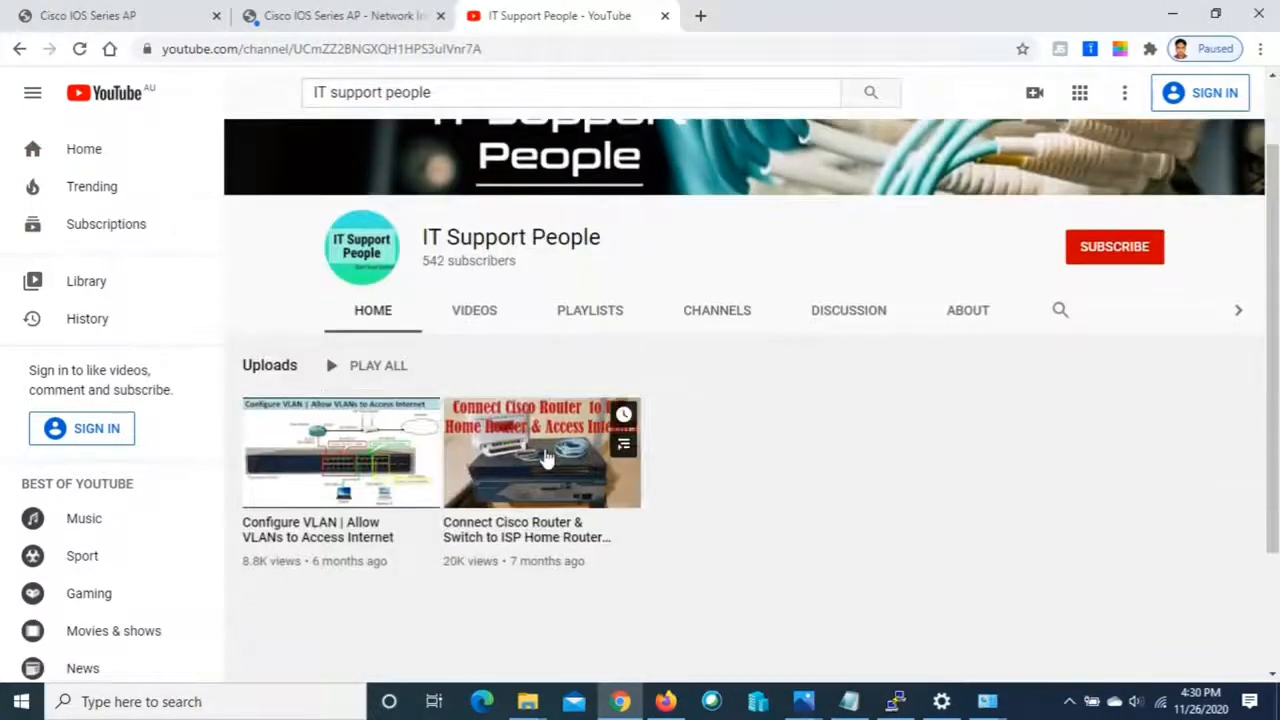
scroll(546, 457, up, 1)
click(538, 548)
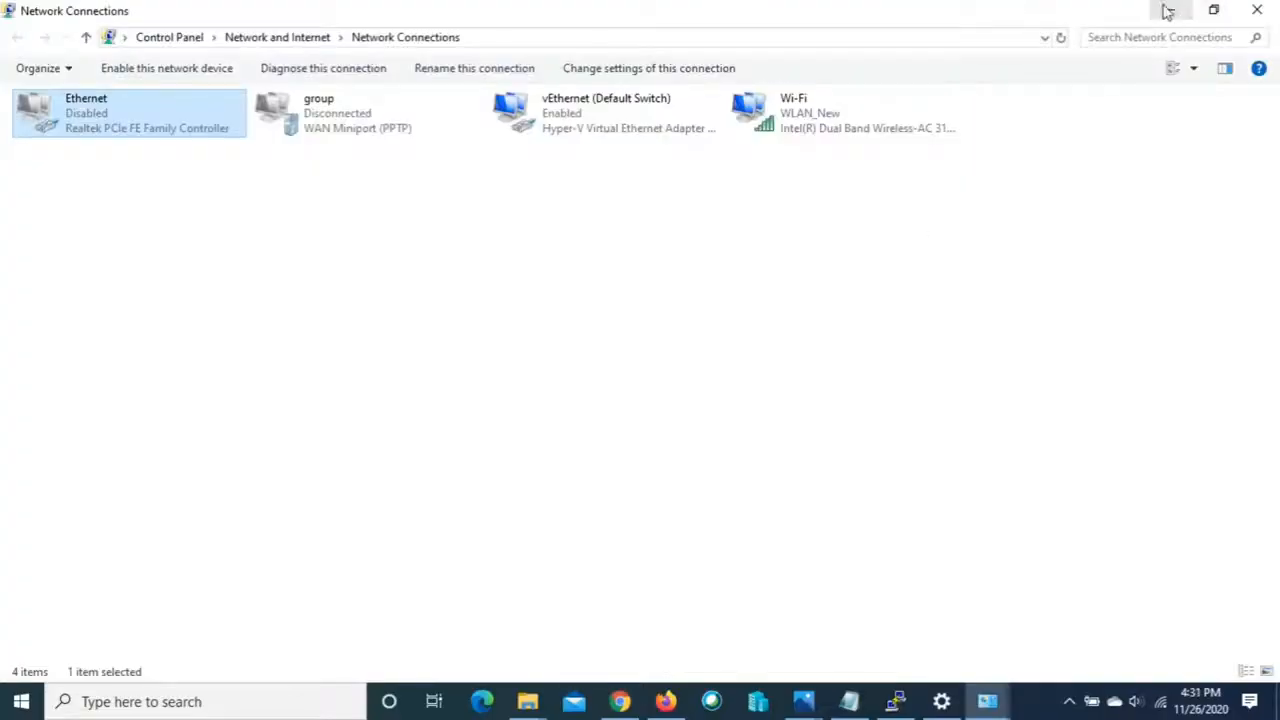
Minimize the Network Connections, Chrome and remaining windows to show the Windows desktop
click(1167, 10)
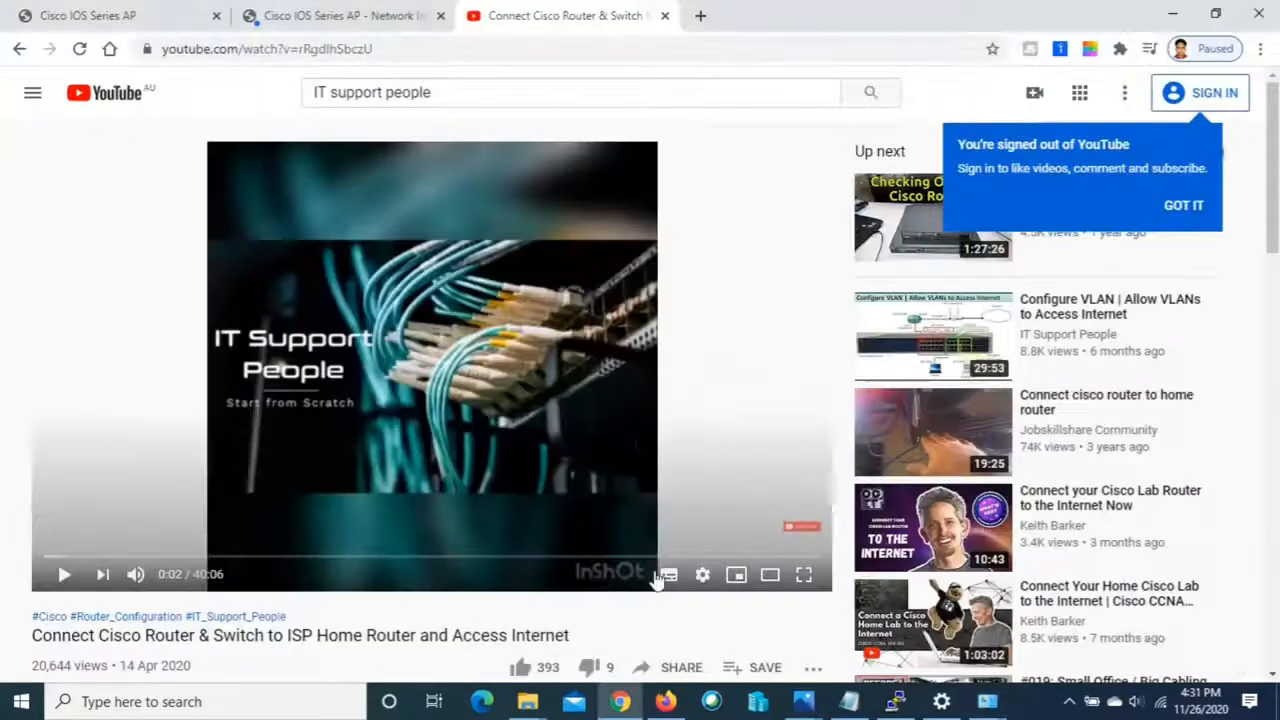
click(1175, 17)
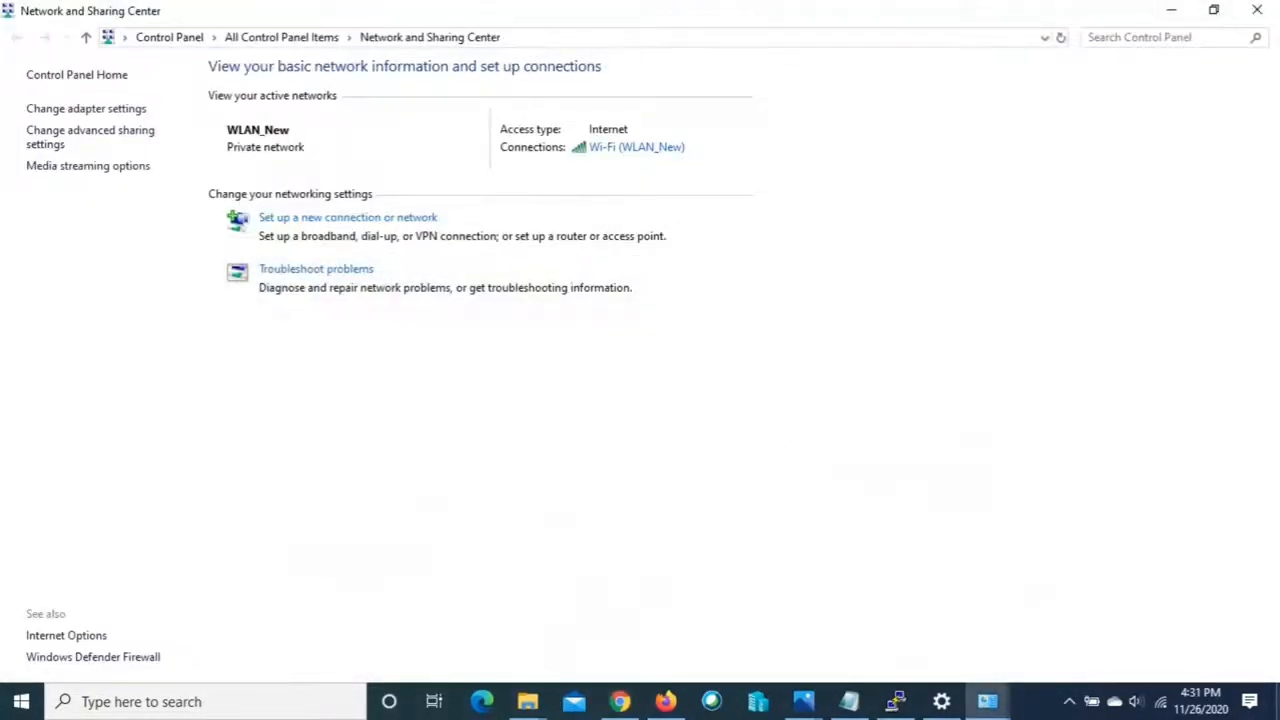
click(1277, 703)
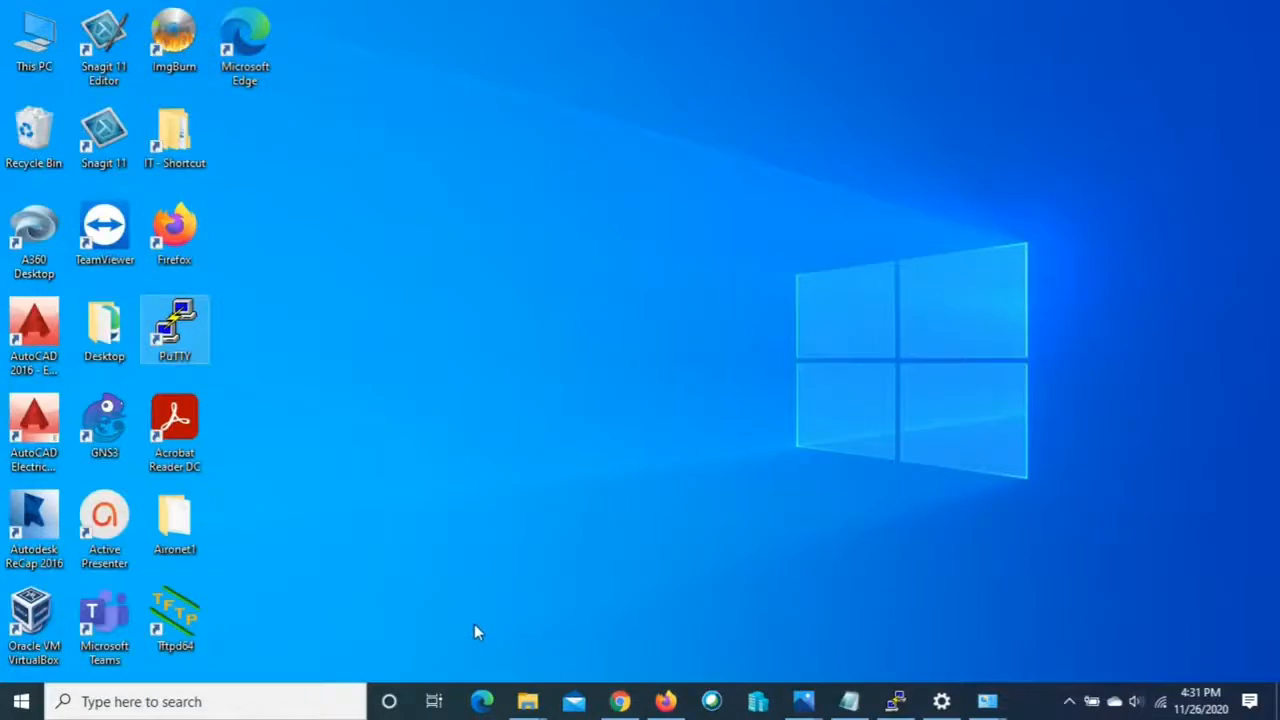
key(super+r)
key(Return)
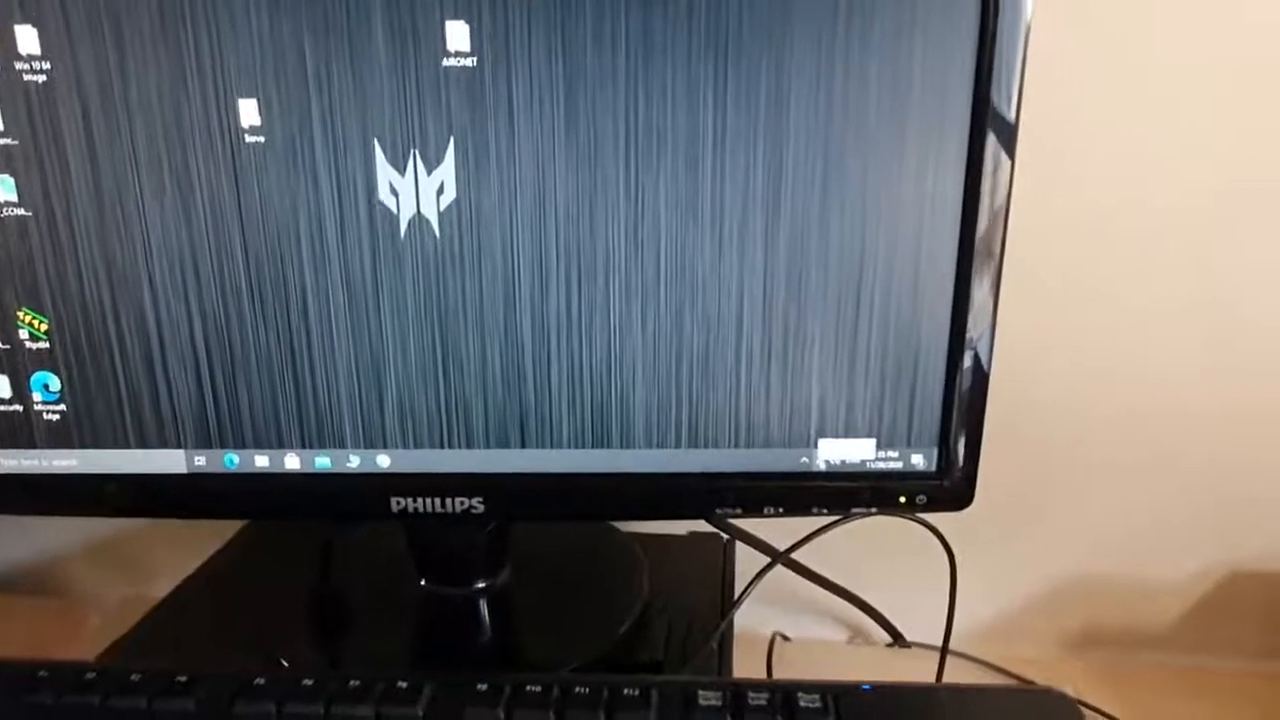
Connect the PC to the WLAN_New Wi-Fi network, entering its network security key
click(822, 443)
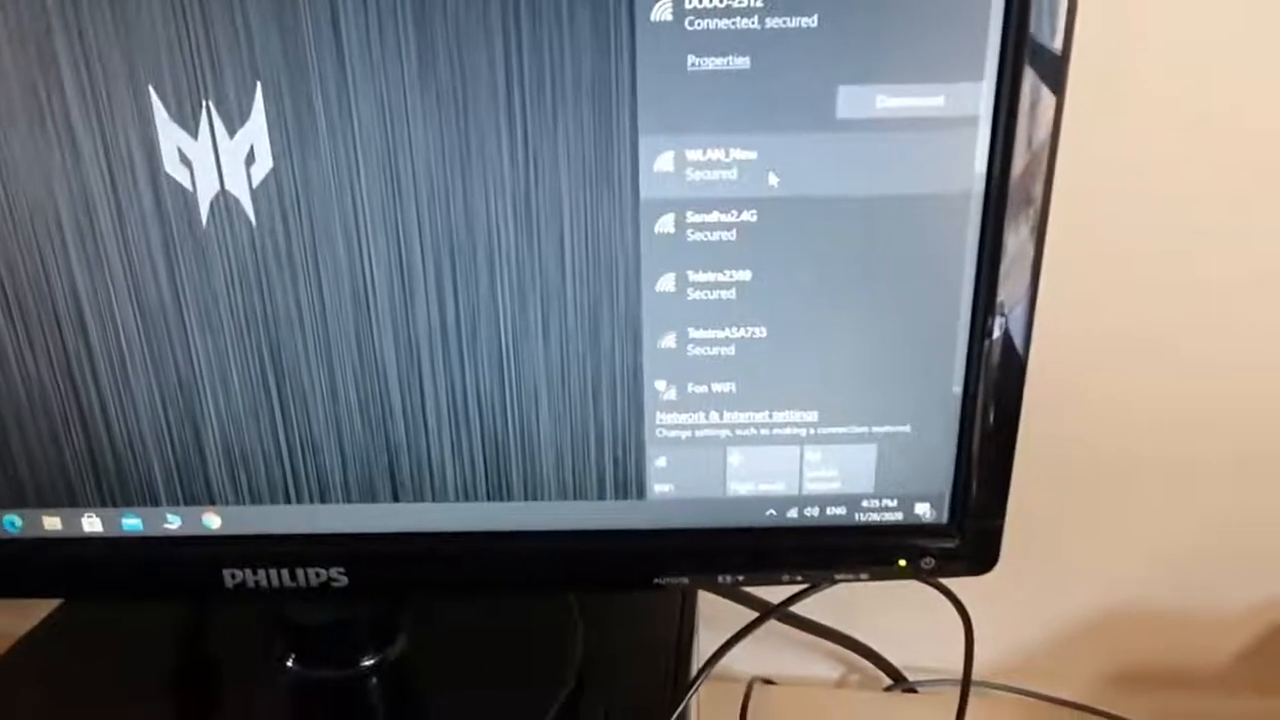
click(768, 167)
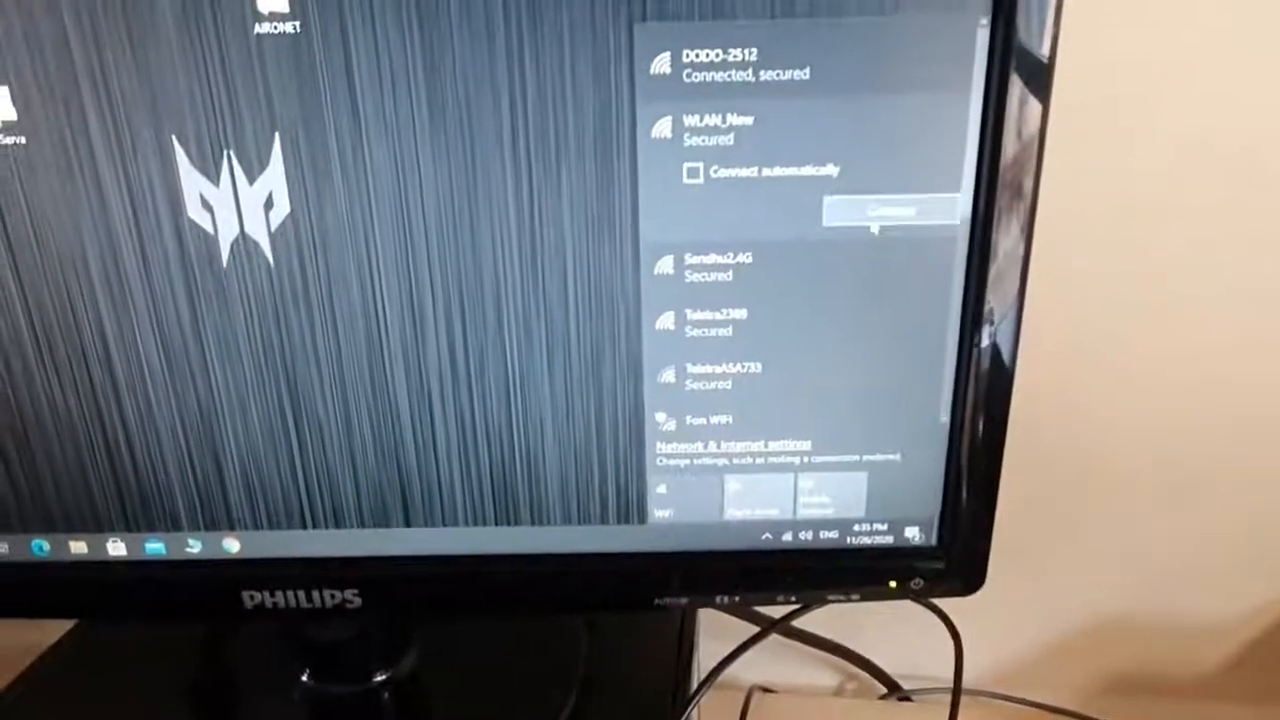
click(874, 222)
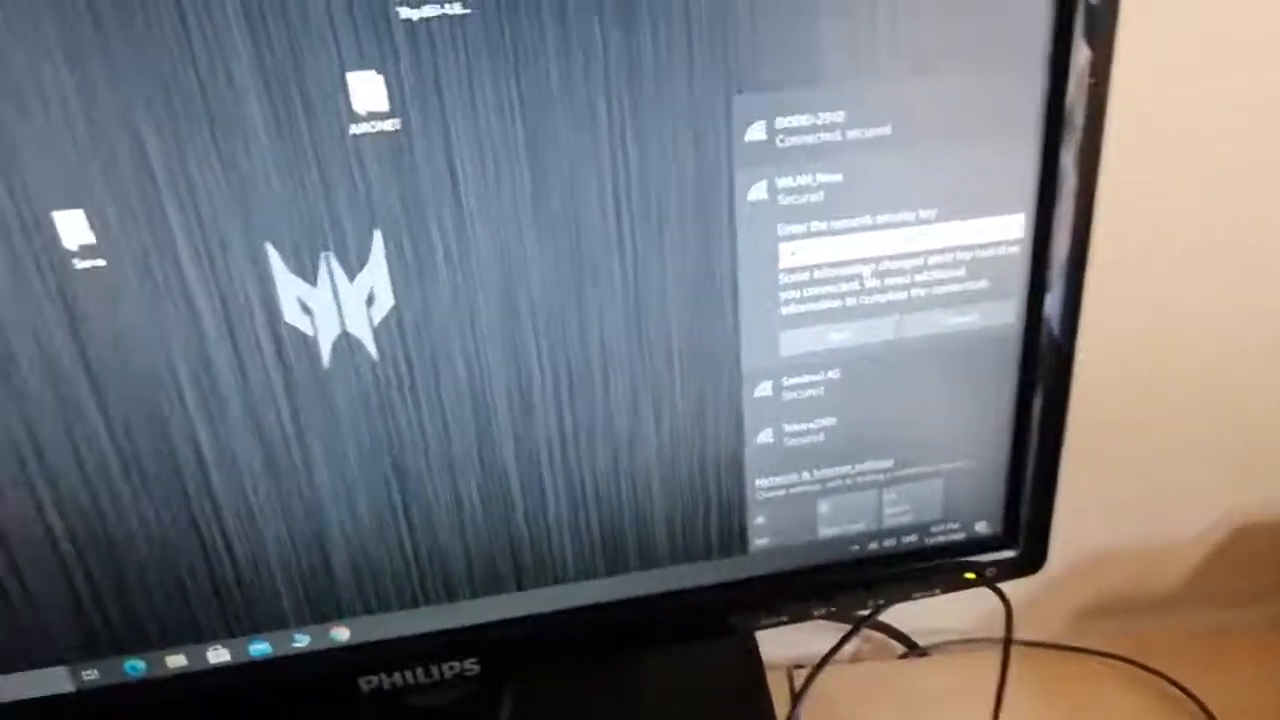
text(••••)
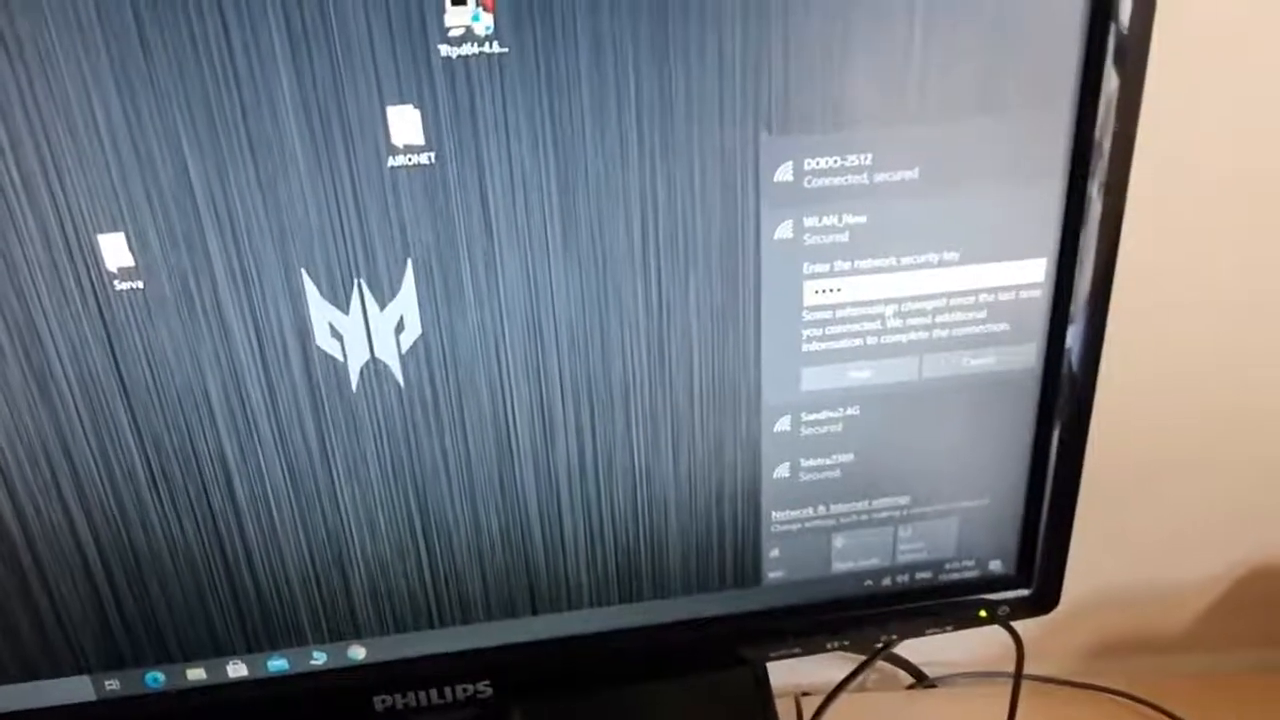
text(••••)
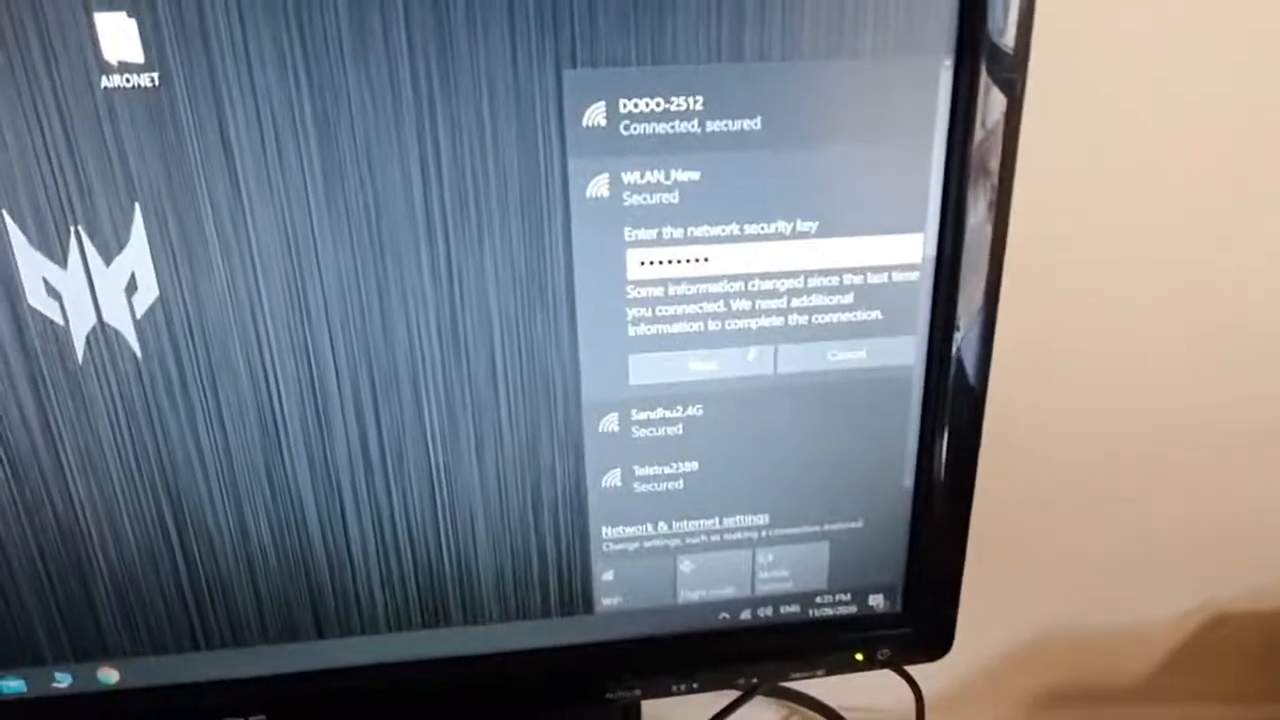
click(670, 372)
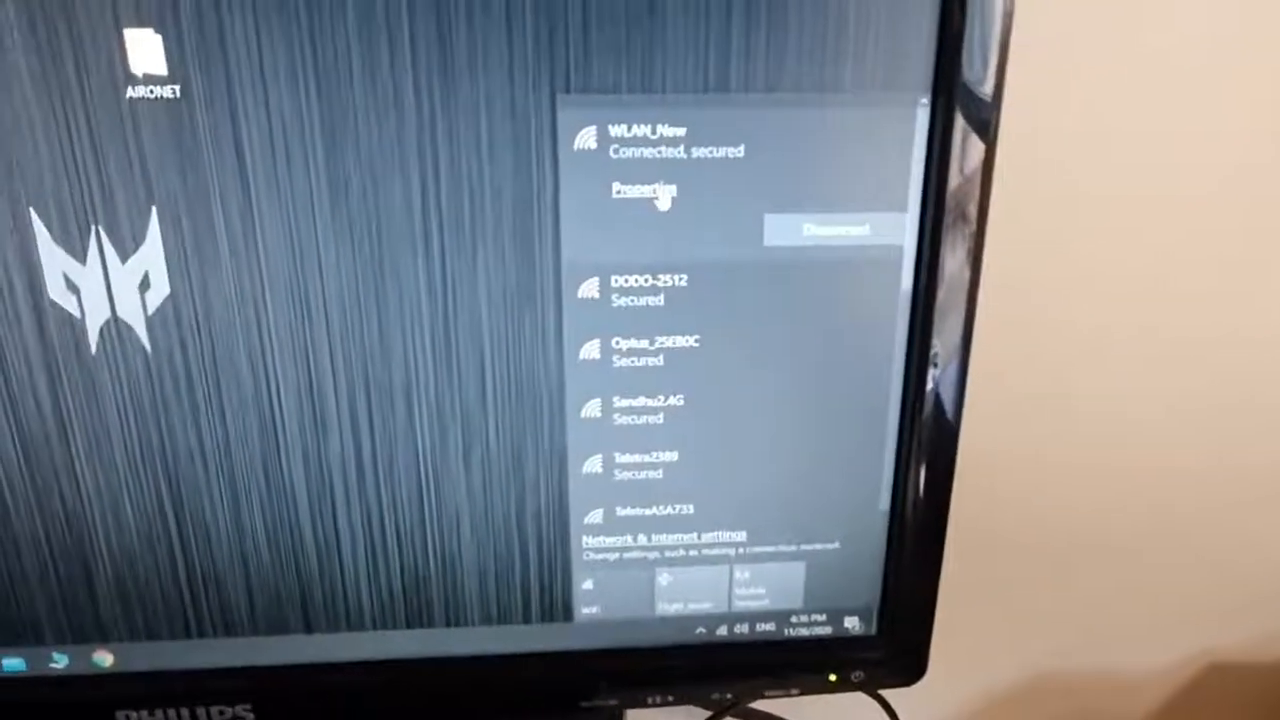
Open the WLAN_New connection properties and examine the network profile and IP settings
click(643, 189)
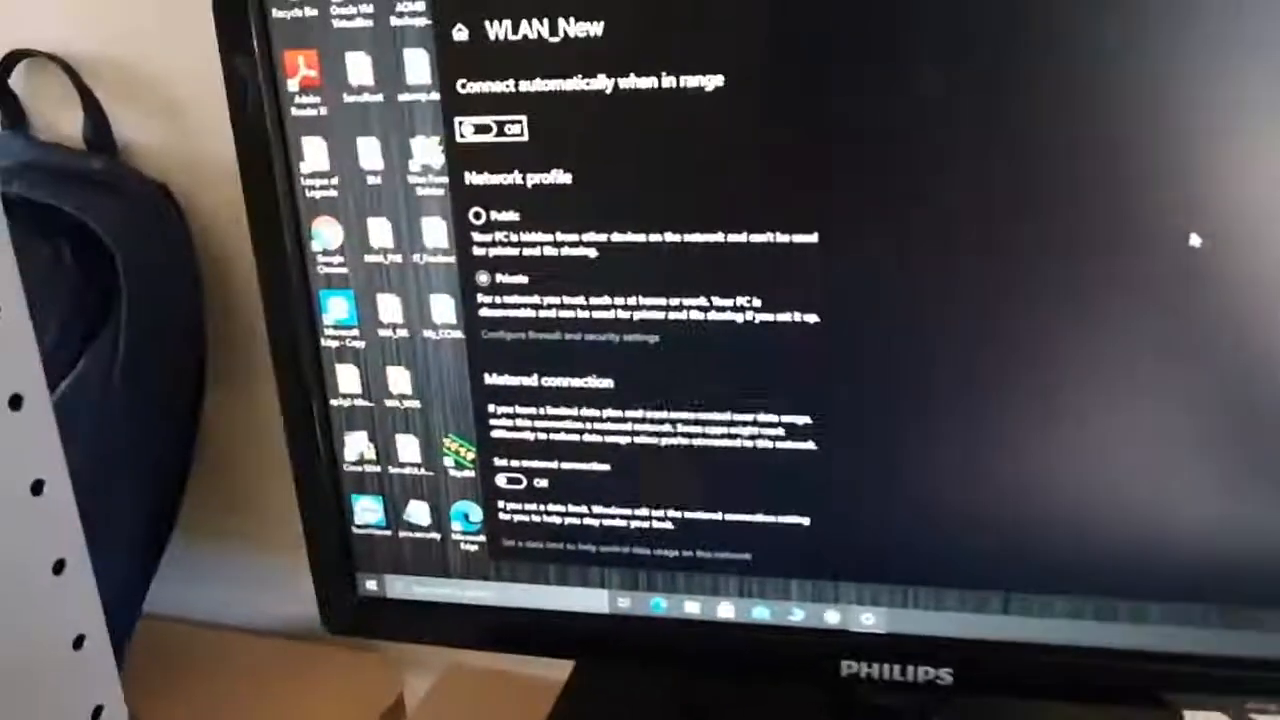
scroll(951, 231, down, 3)
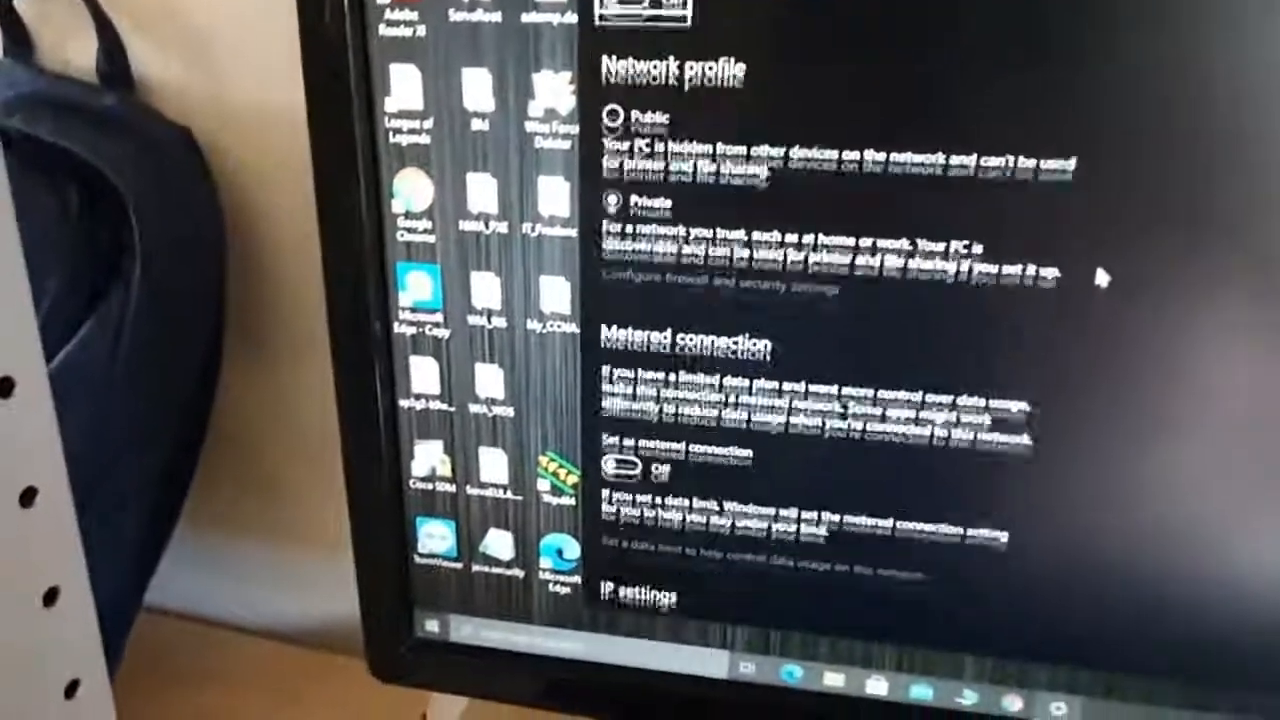
scroll(1103, 262, down, 5)
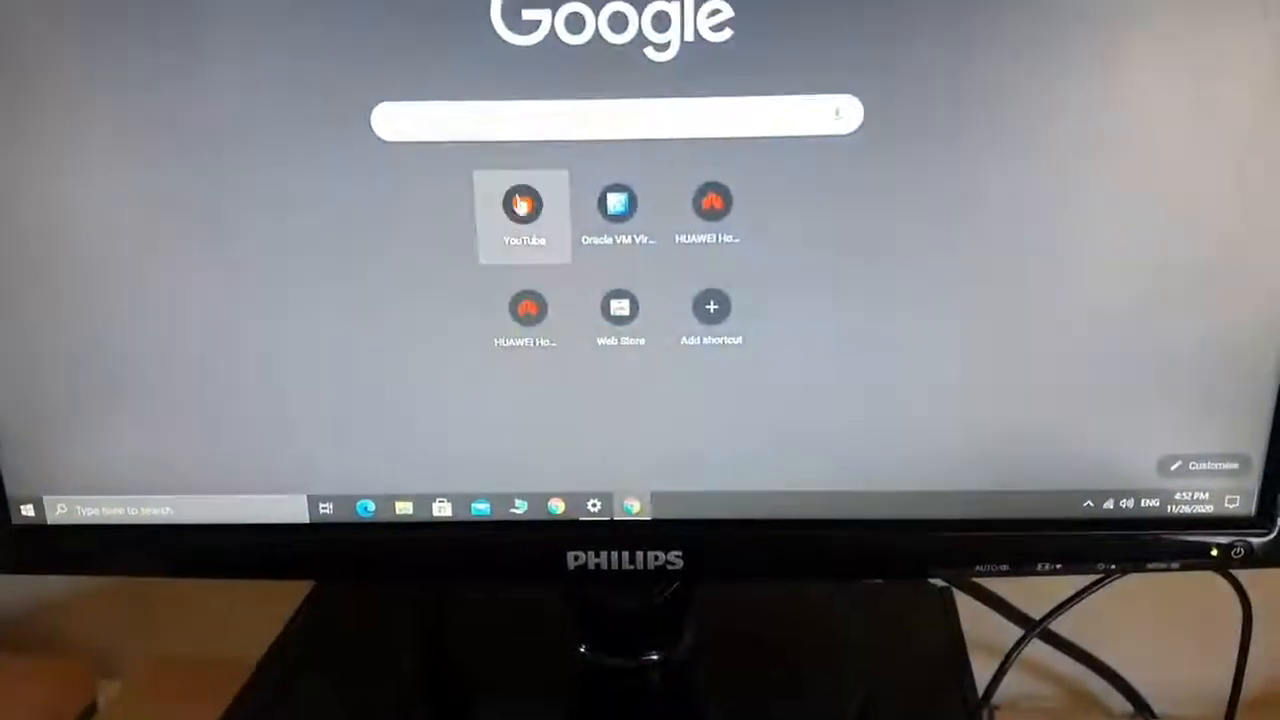
Switch to Chrome, load YouTube and search for "it support people" over the Wi-Fi connection
click(583, 418)
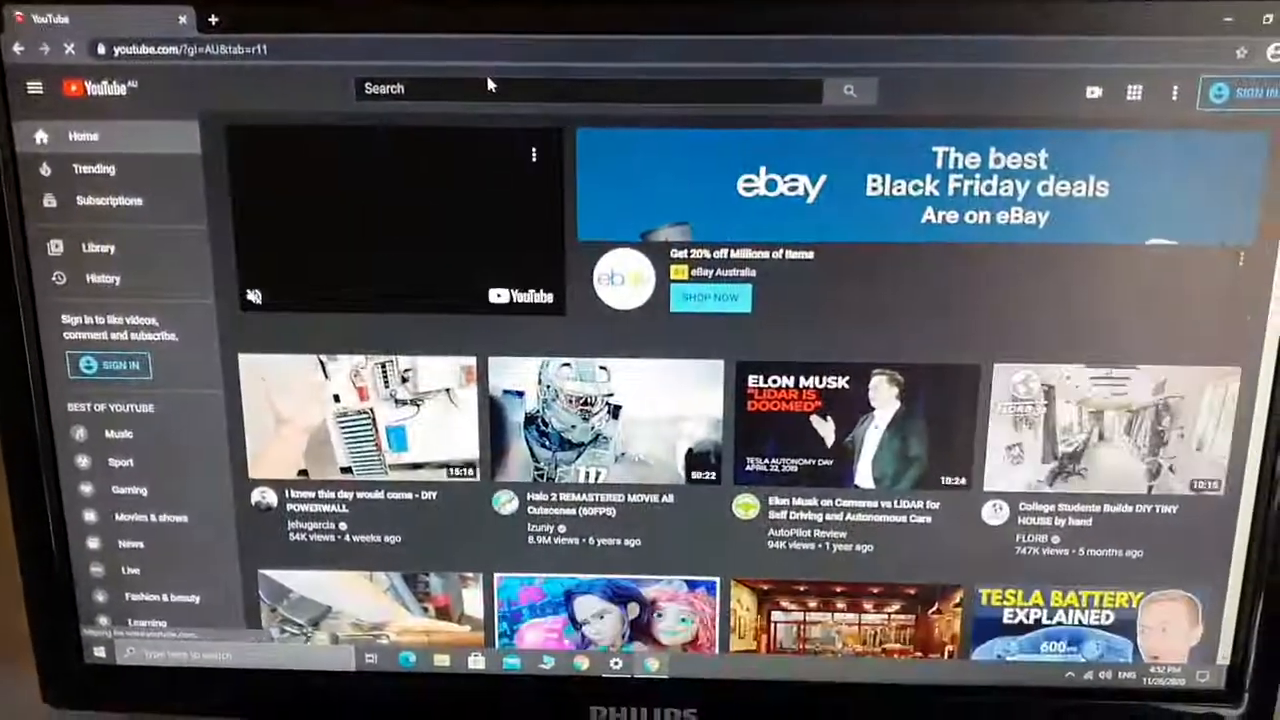
click(494, 95)
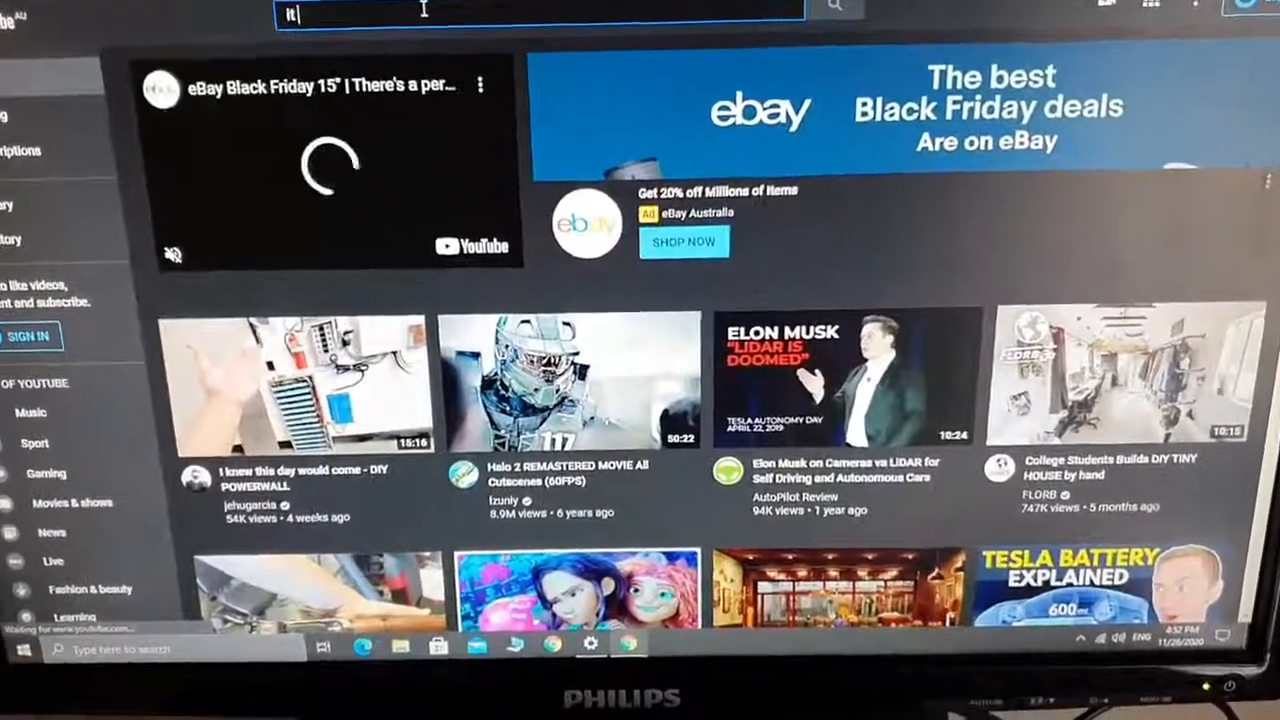
text(it support)
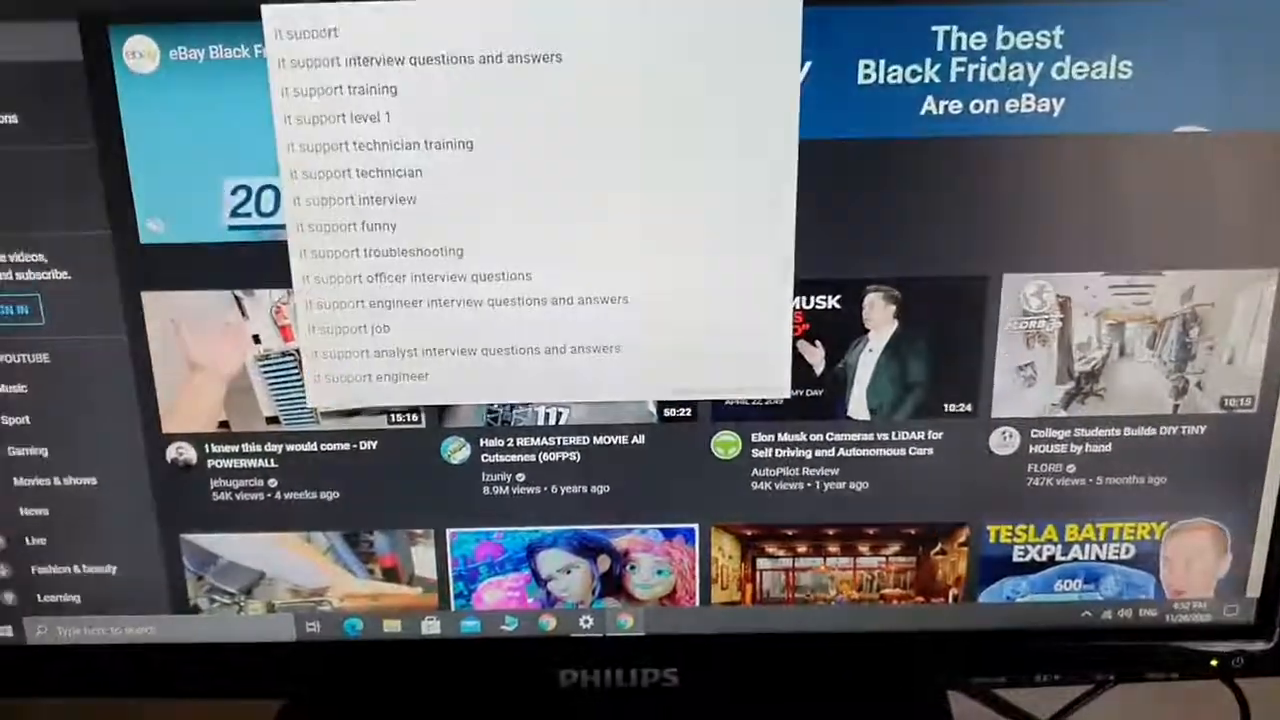
text( p)
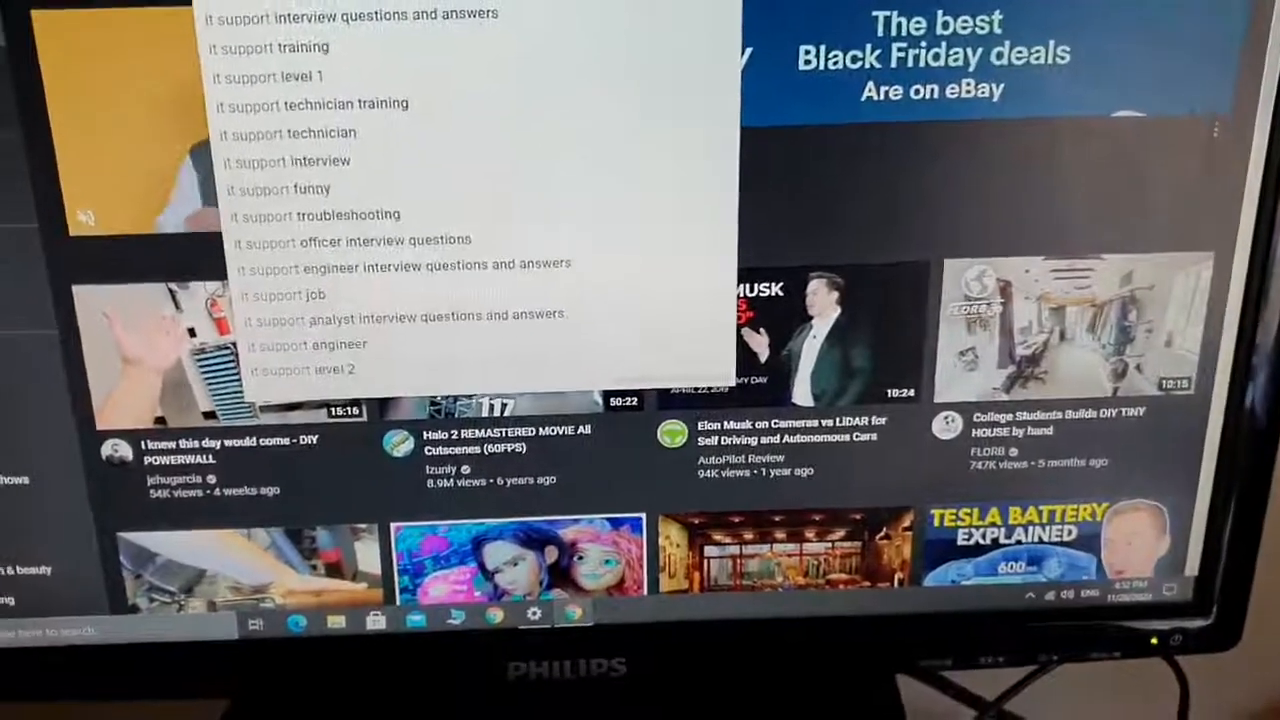
text(eople)
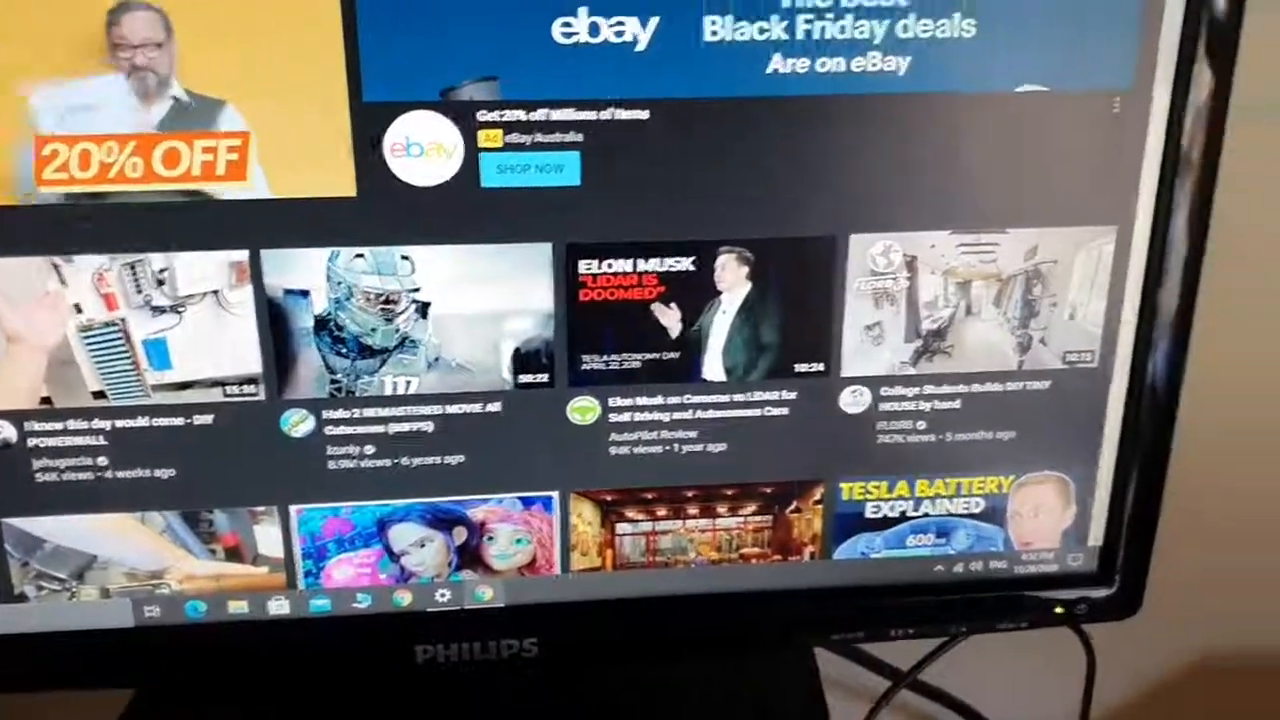
key(Return)
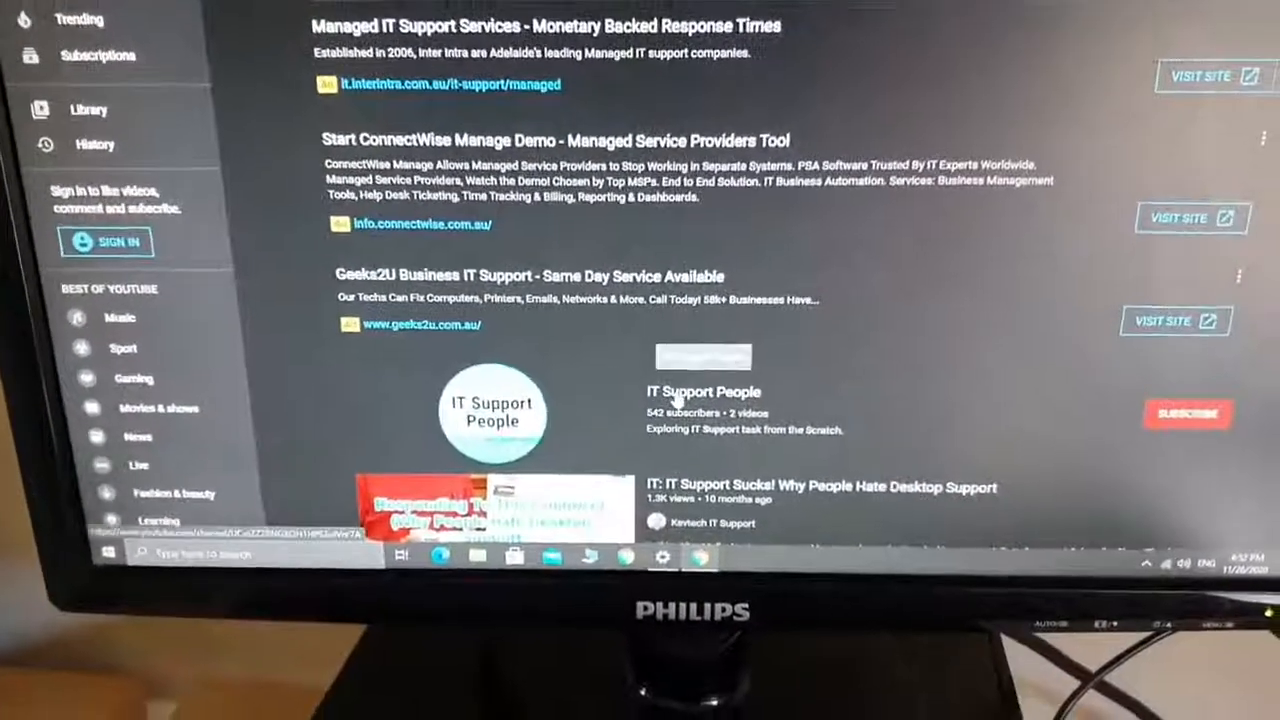
Open the IT Support People channel from the results and play its Cisco router and switch to ISP home router video
click(744, 484)
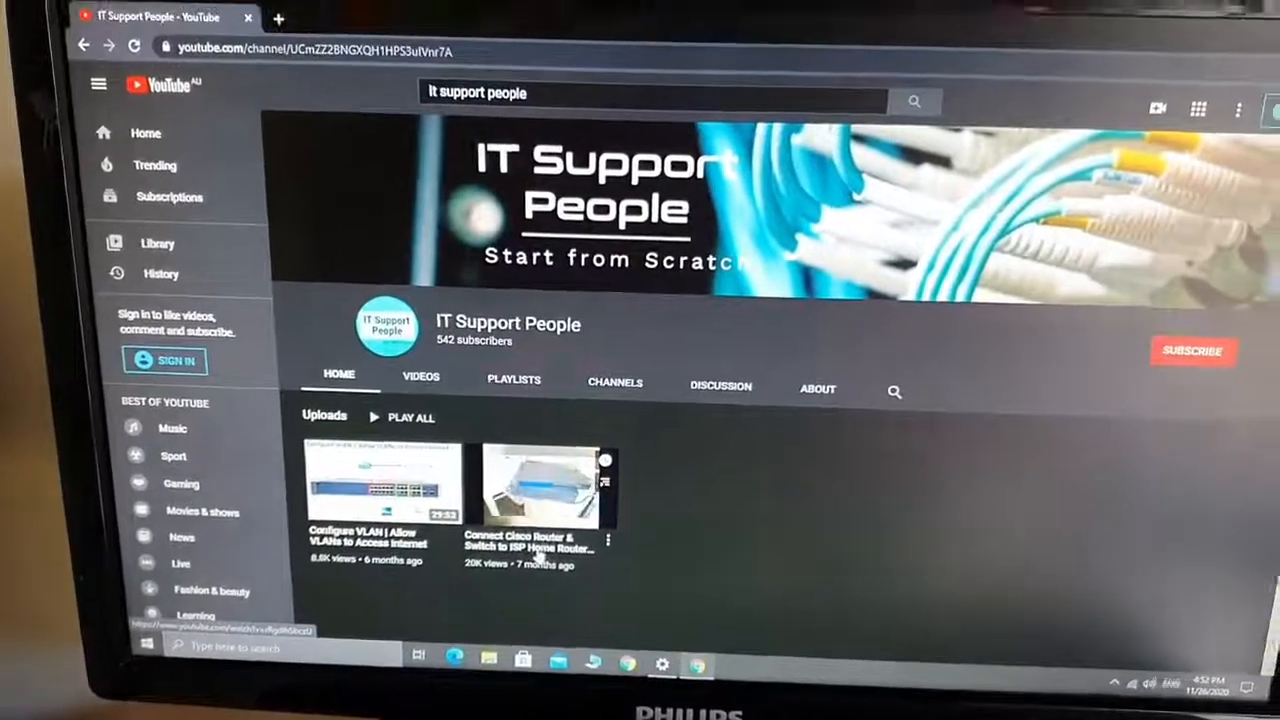
click(584, 489)
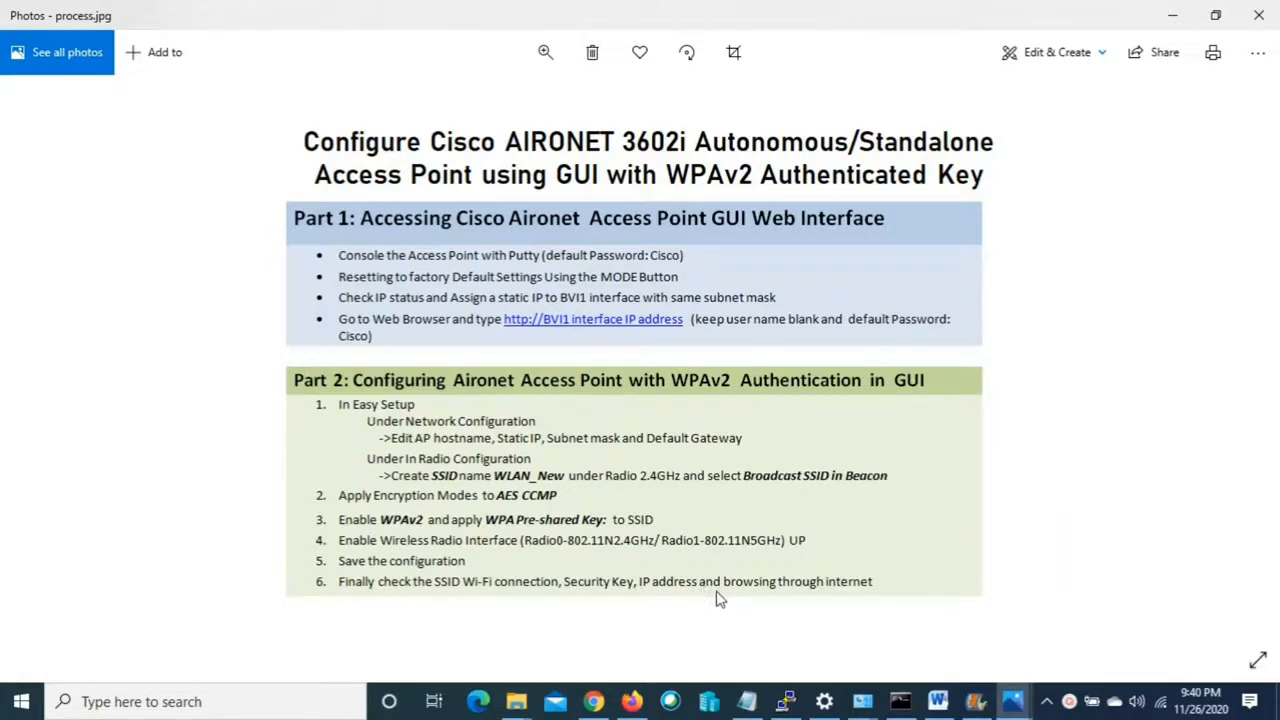
click(1012, 701)
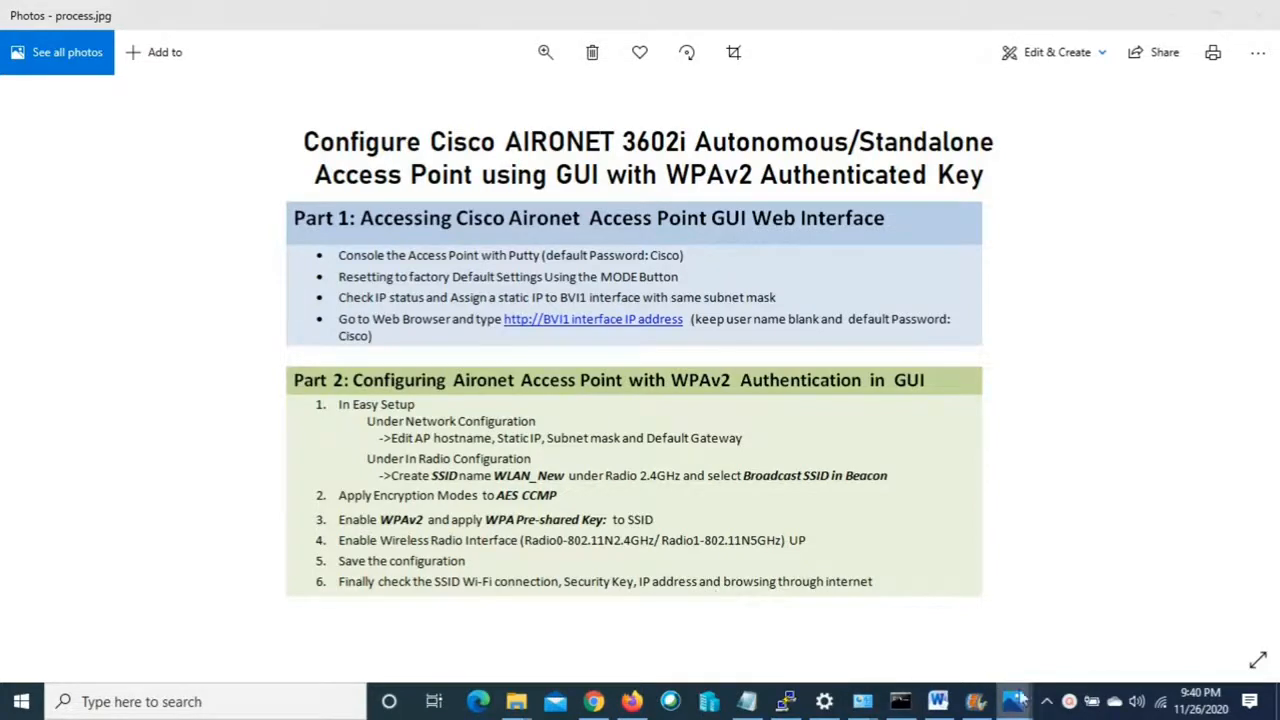